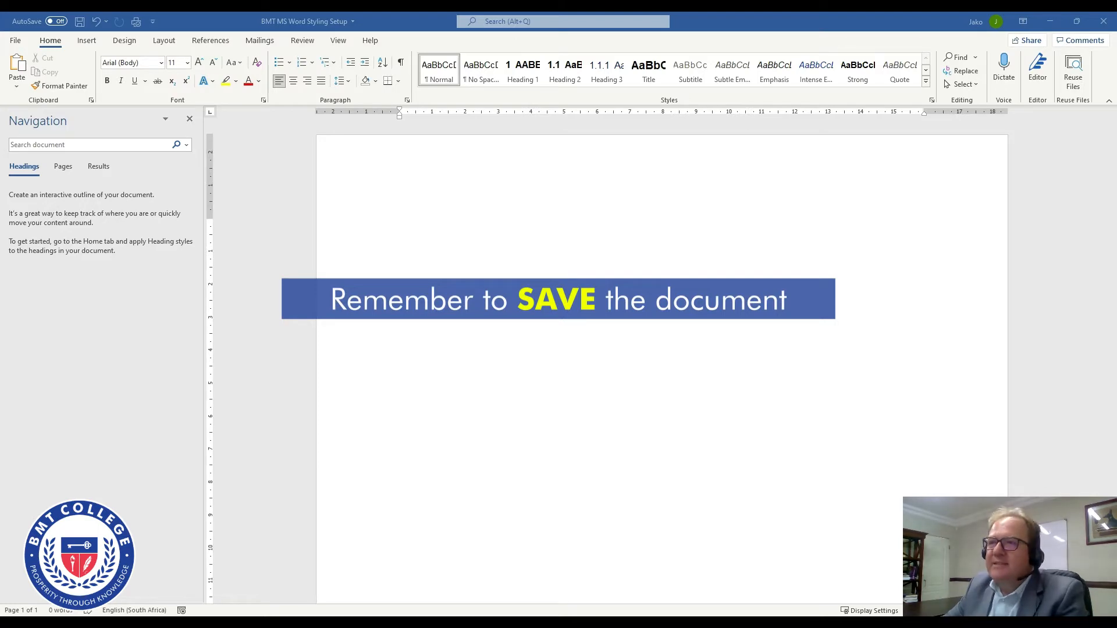
# - Save the blank document
pyautogui.click(19, 43)
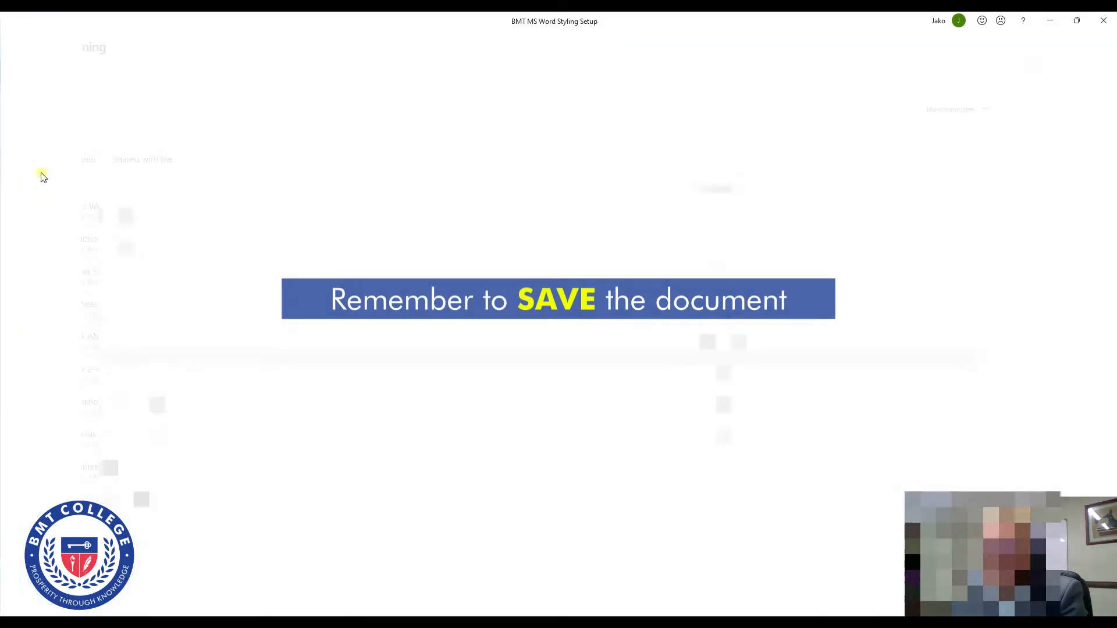
pyautogui.click(40, 172)
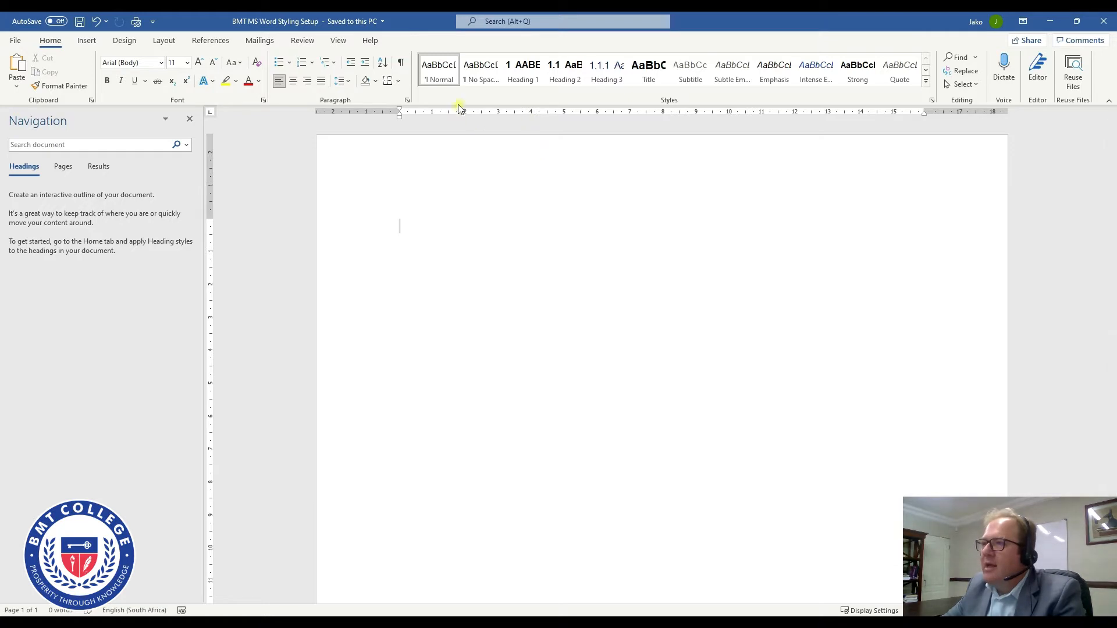
# - Modify the Normal style's font to size 12 with the Automatic font color
pyautogui.click(444, 74)
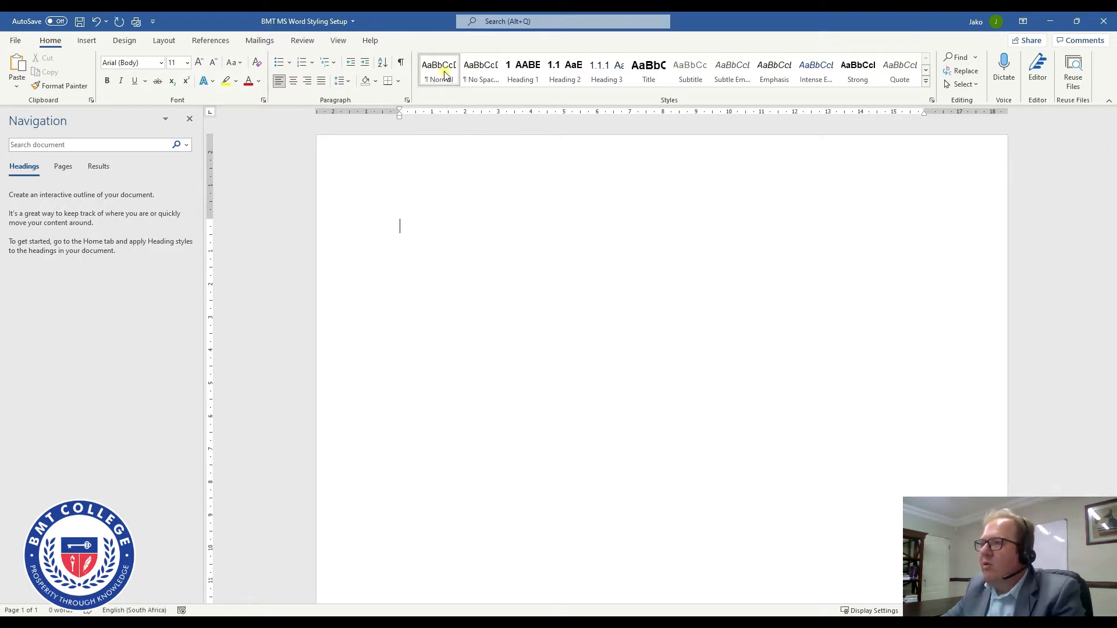
pyautogui.rightClick(445, 72)
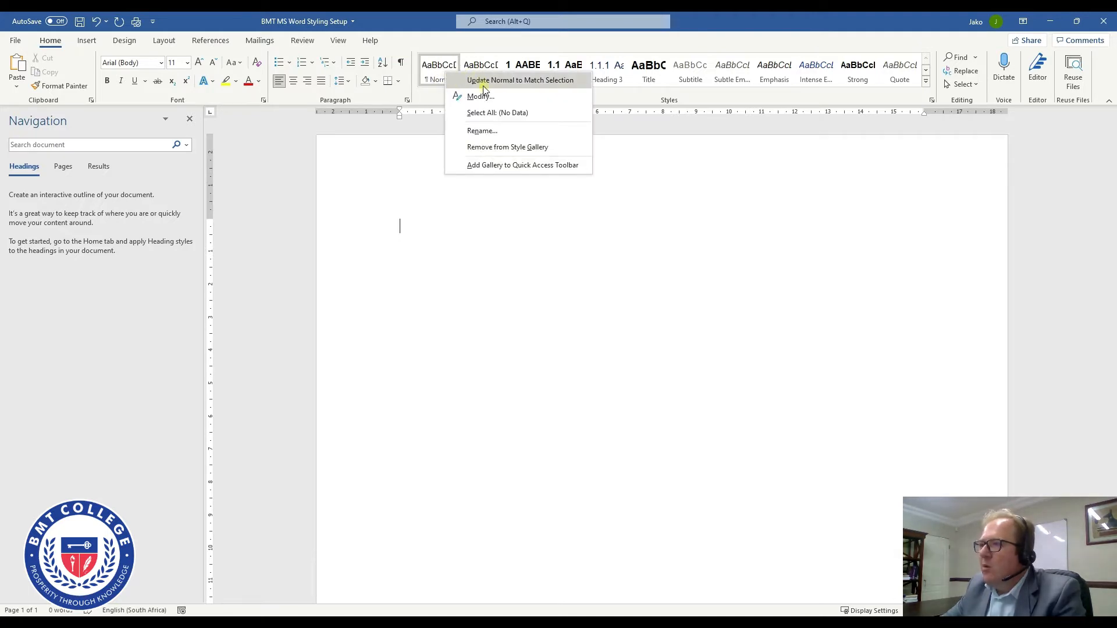
pyautogui.rightClick(436, 78)
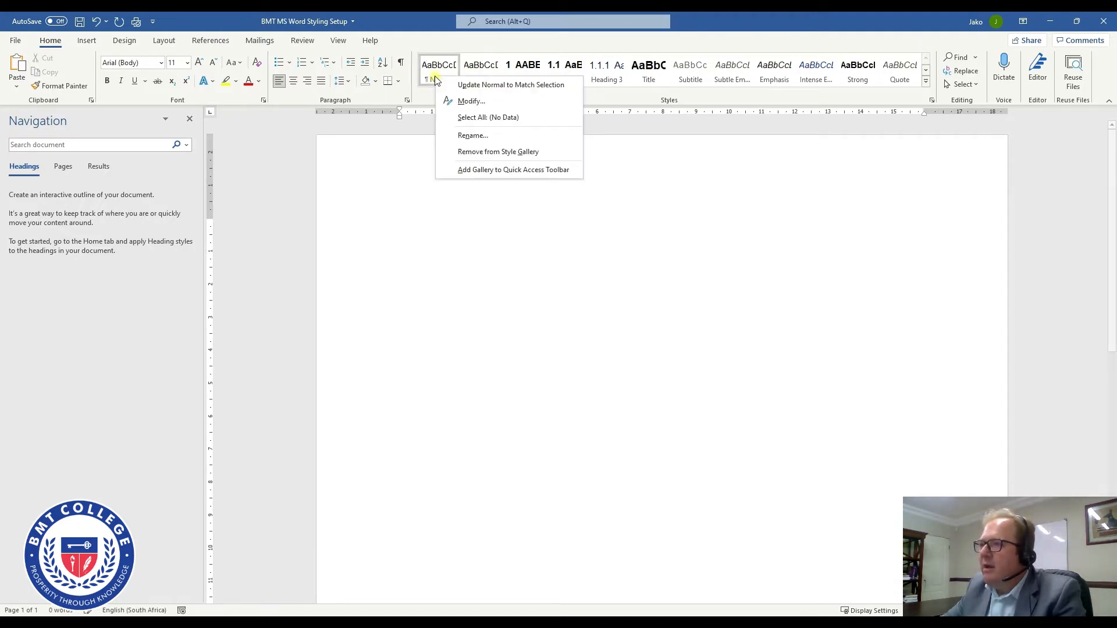
pyautogui.click(454, 101)
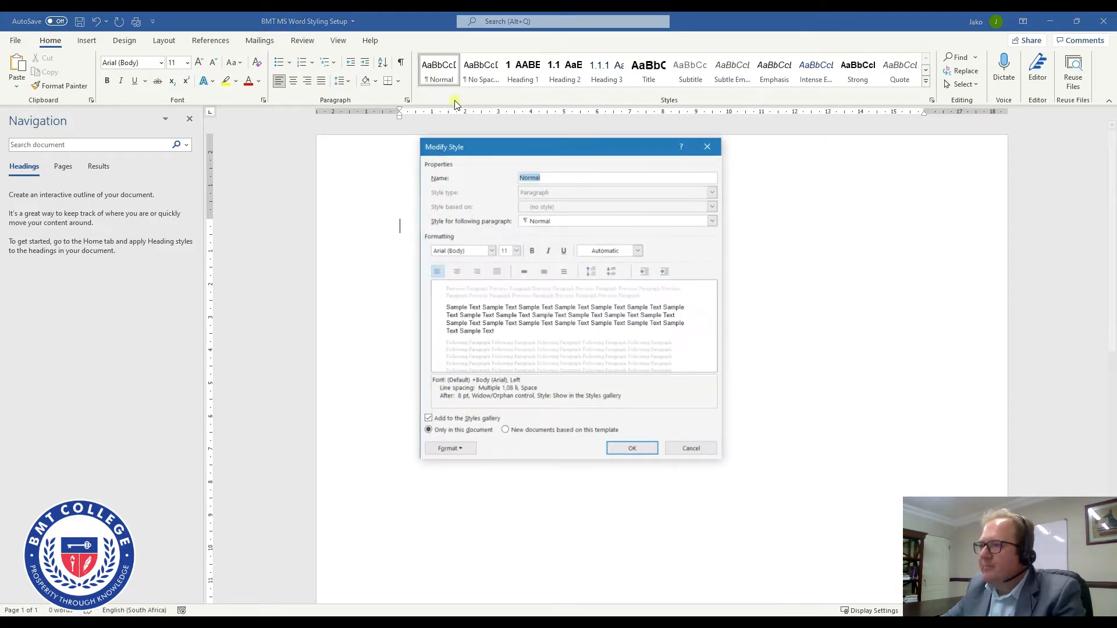
pyautogui.moveTo(517, 149); pyautogui.dragTo(456, 157)
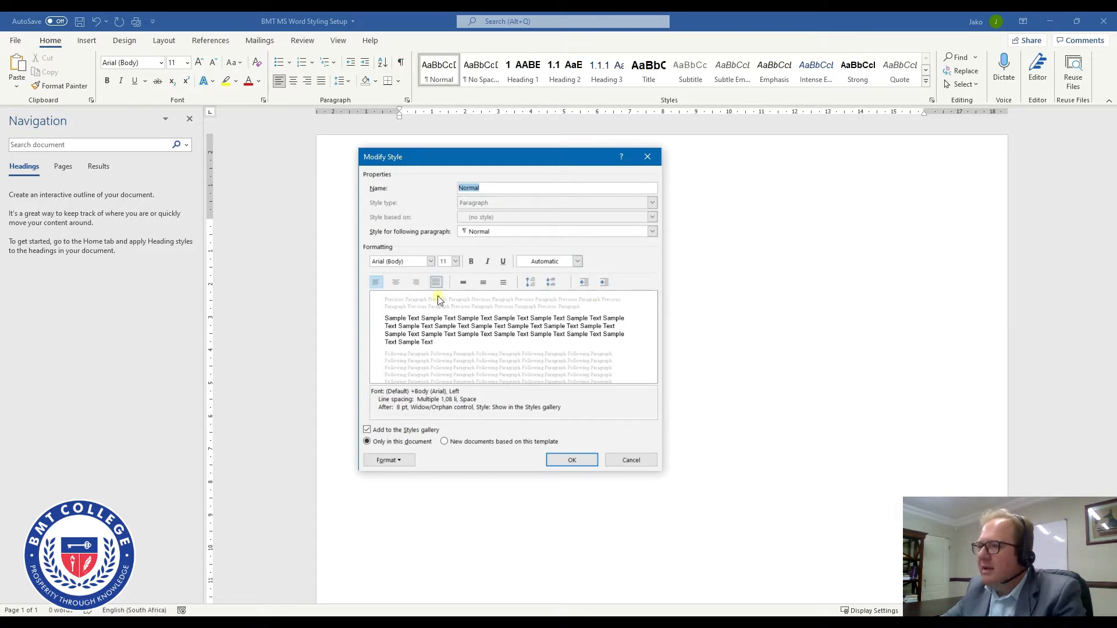
pyautogui.click(404, 460)
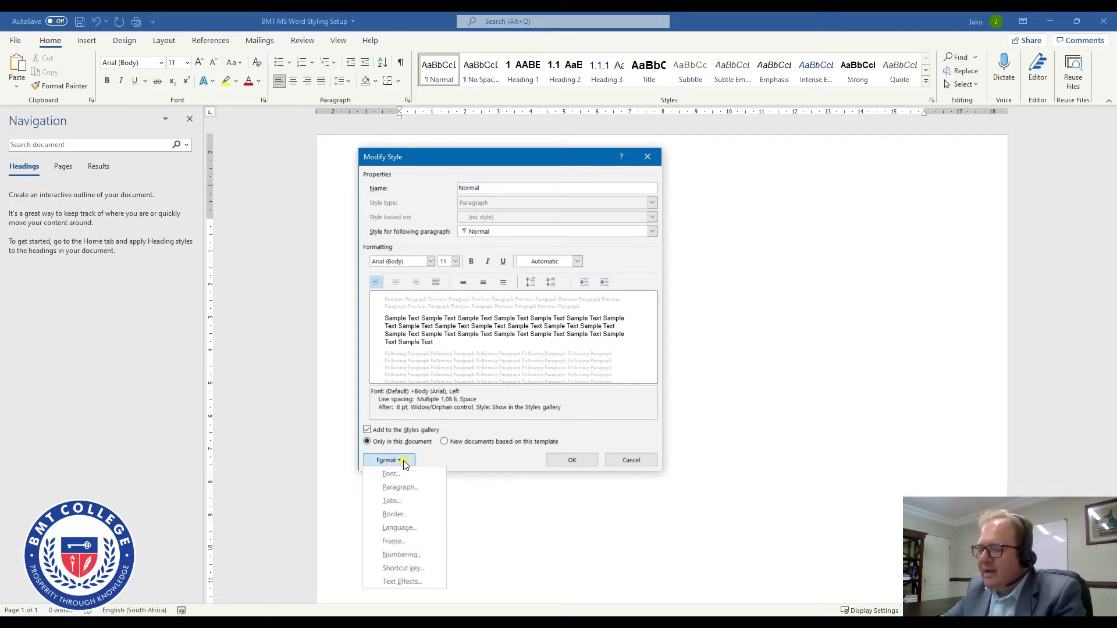
pyautogui.click(581, 400)
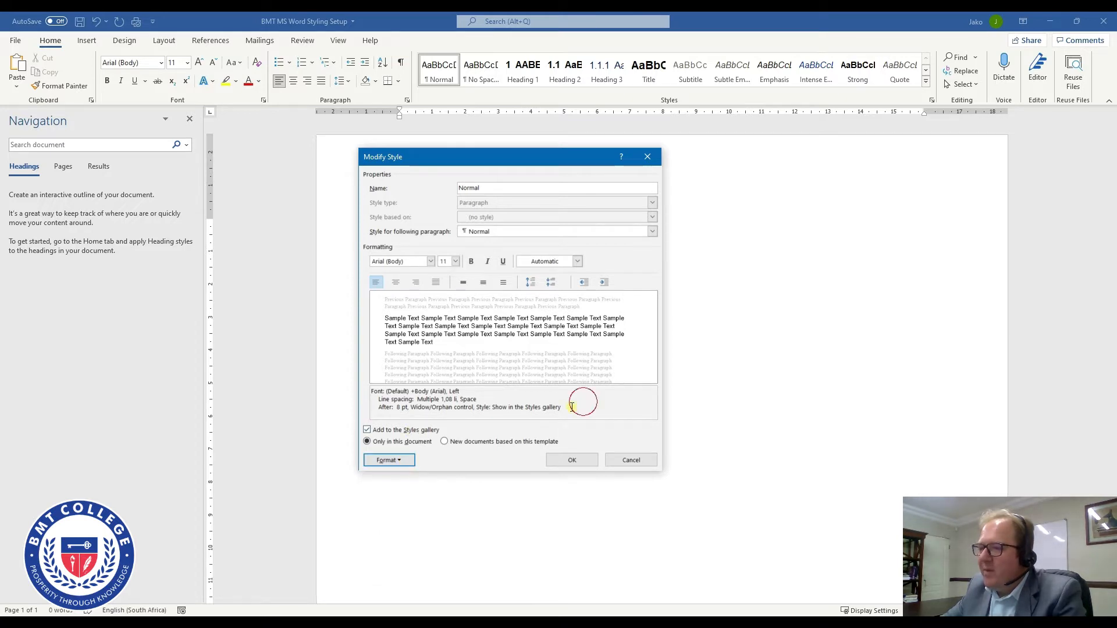
pyautogui.click(401, 460)
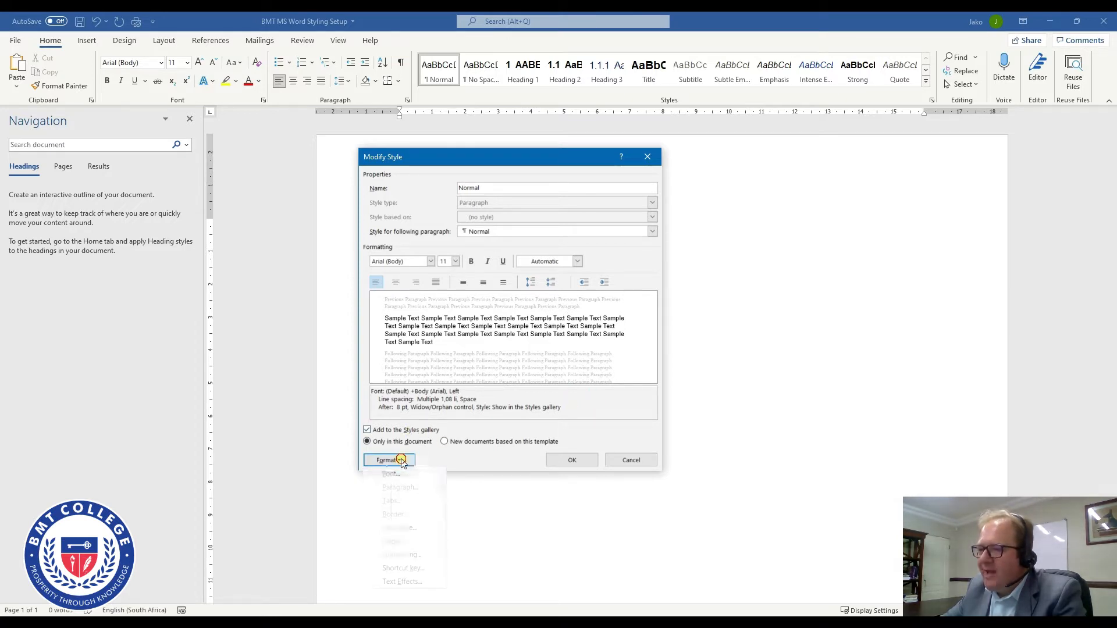
pyautogui.click(395, 473)
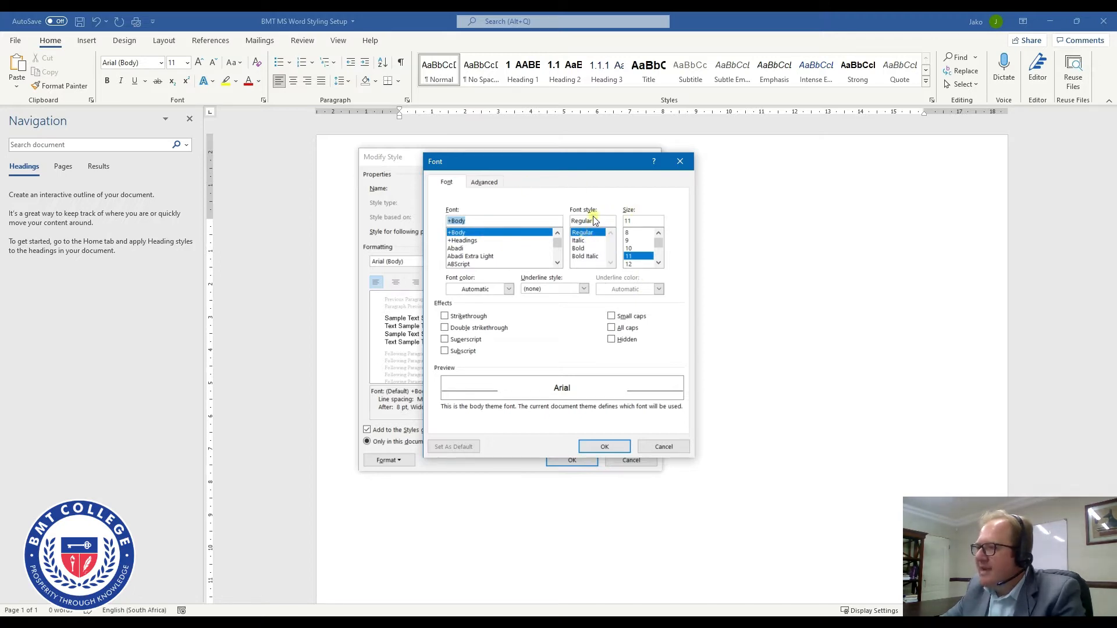
pyautogui.click(630, 264)
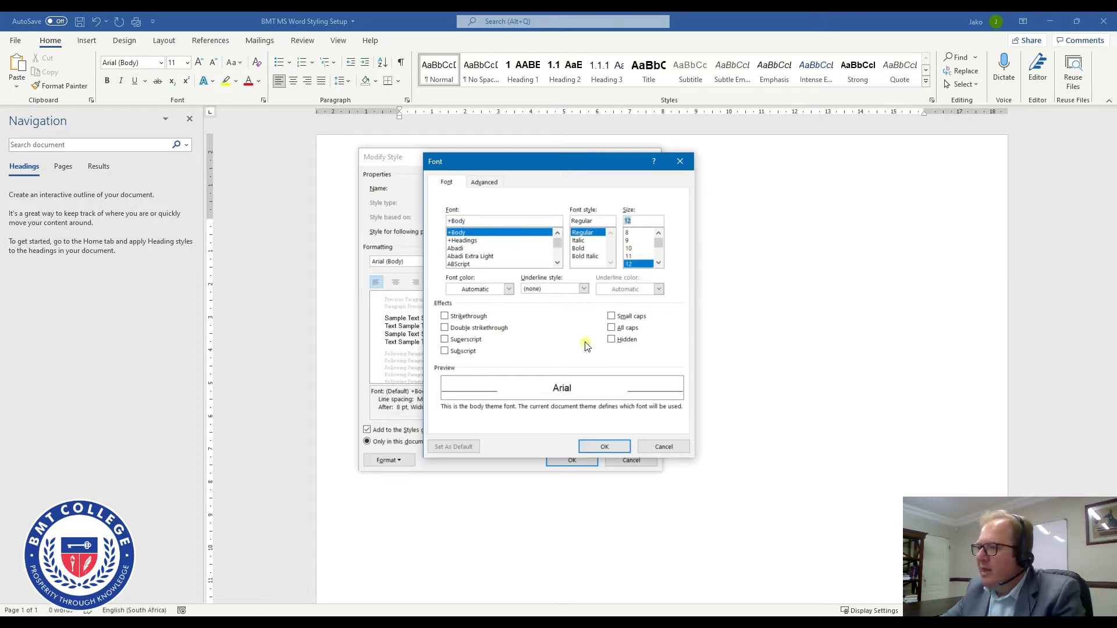
pyautogui.click(508, 289)
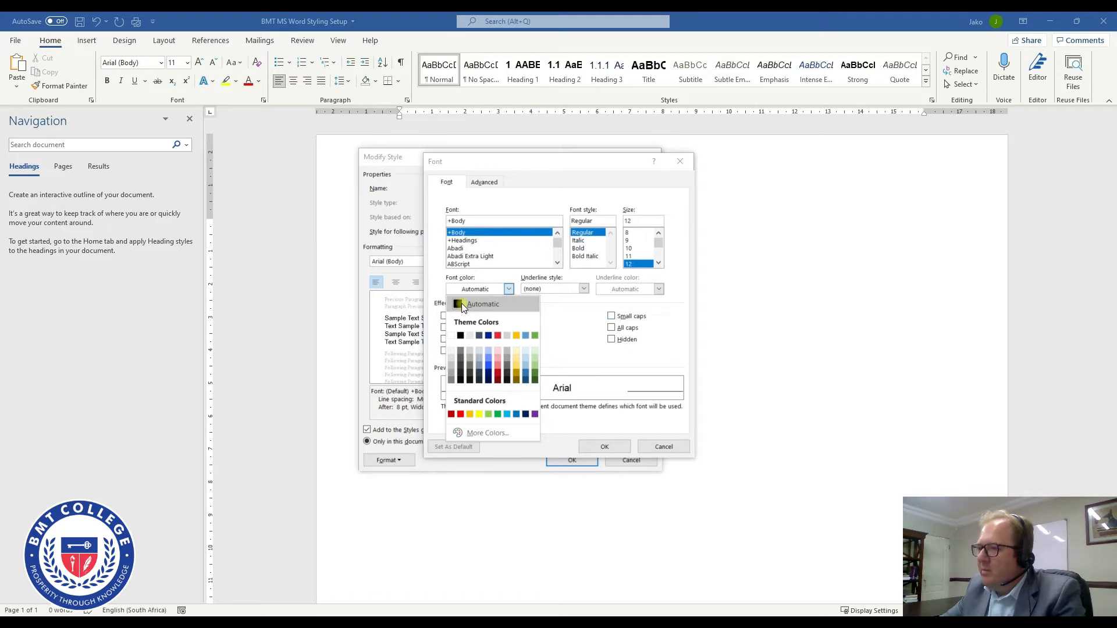
pyautogui.click(462, 304)
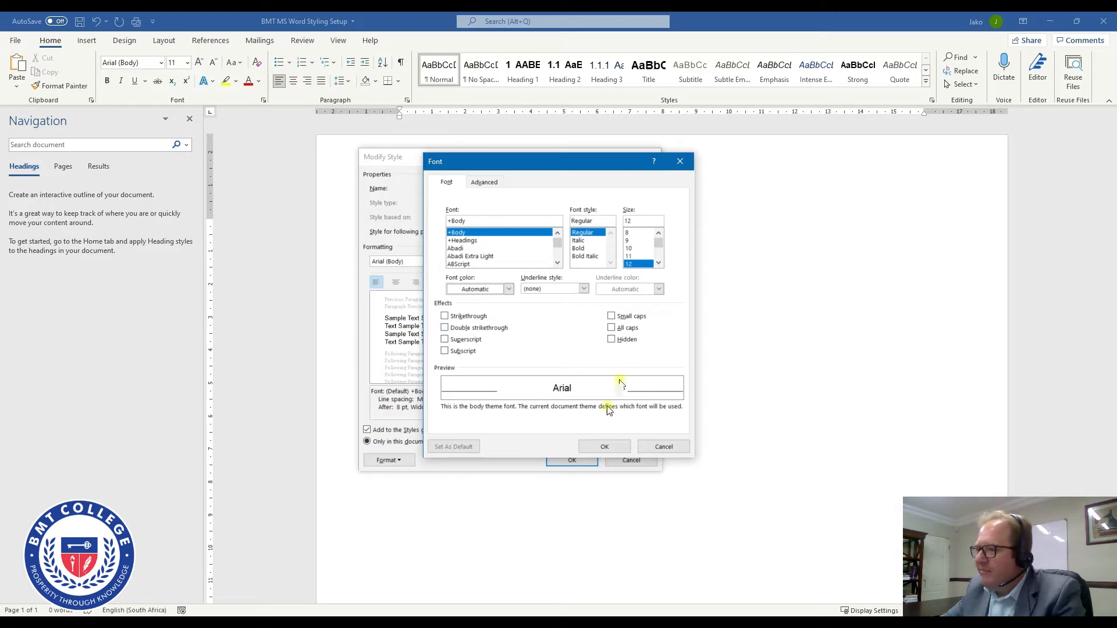
pyautogui.click(605, 448)
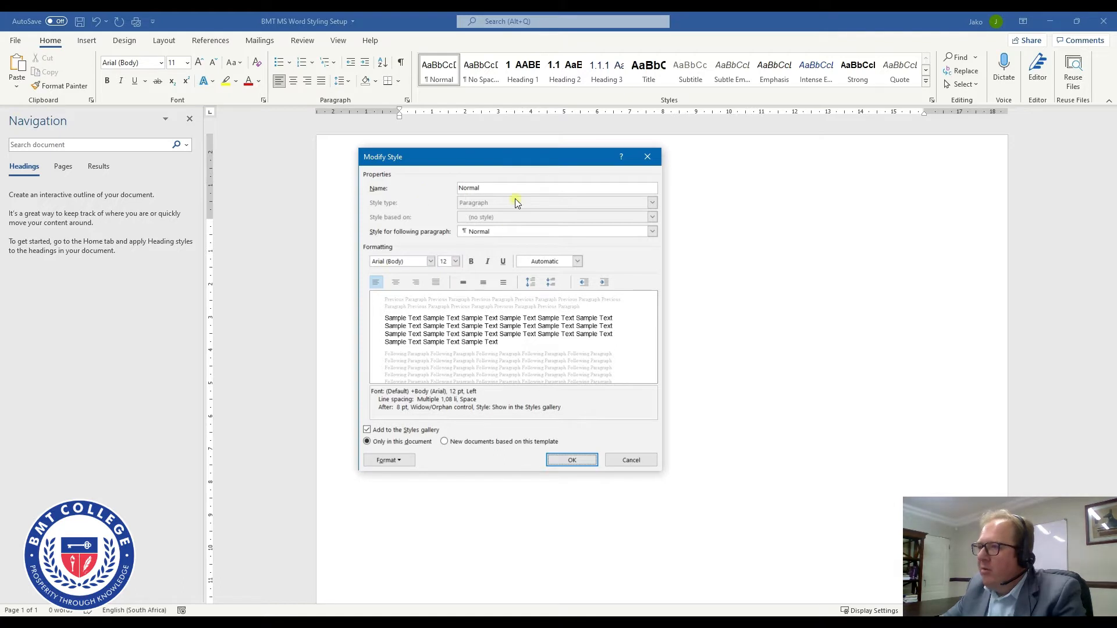
# - Set the Normal style's paragraph alignment to Justified
pyautogui.click(403, 462)
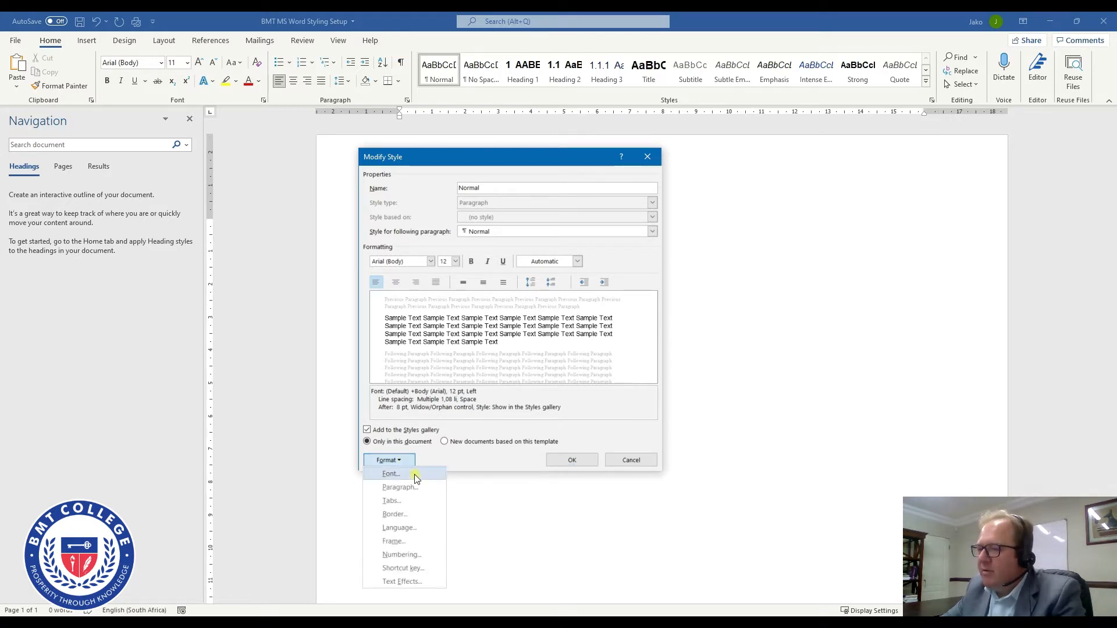
pyautogui.click(411, 490)
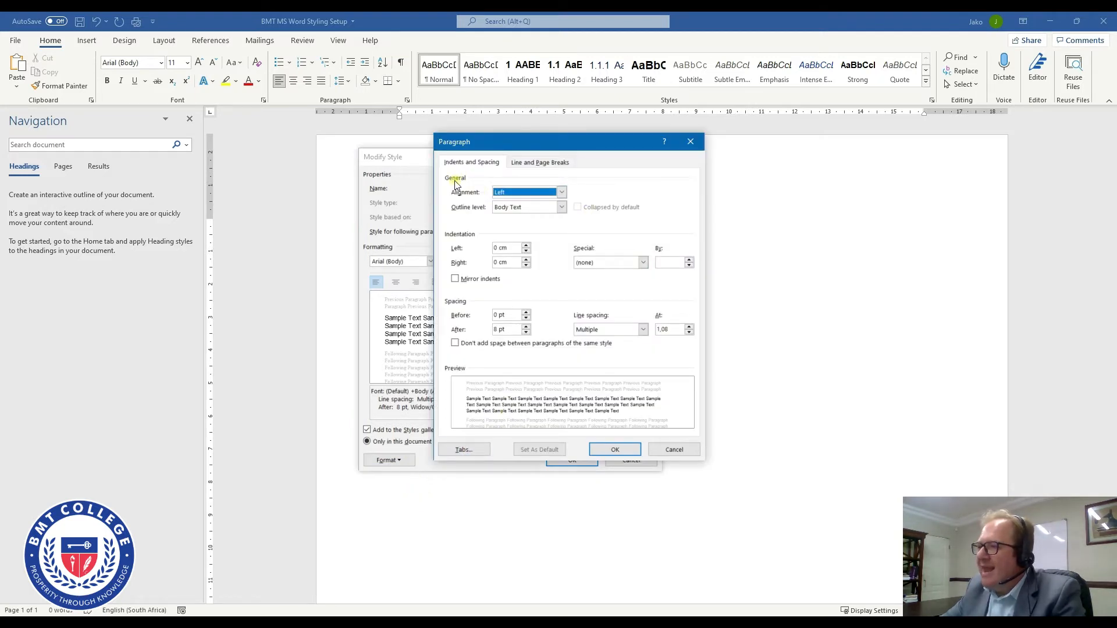
pyautogui.click(561, 193)
pyautogui.click(561, 193)
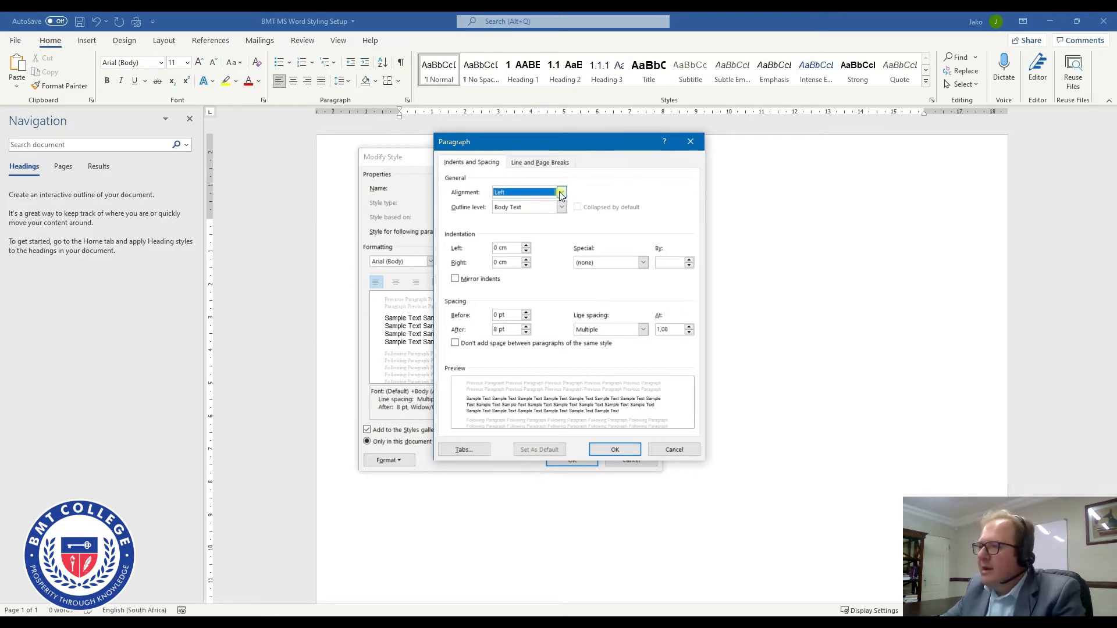
pyautogui.click(562, 194)
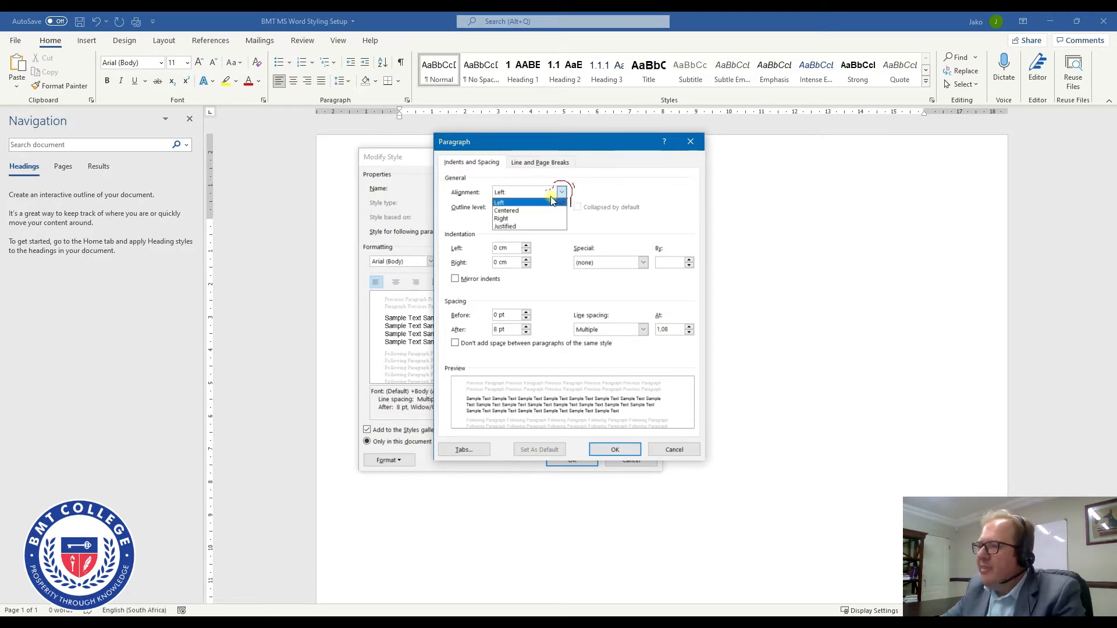
pyautogui.click(505, 224)
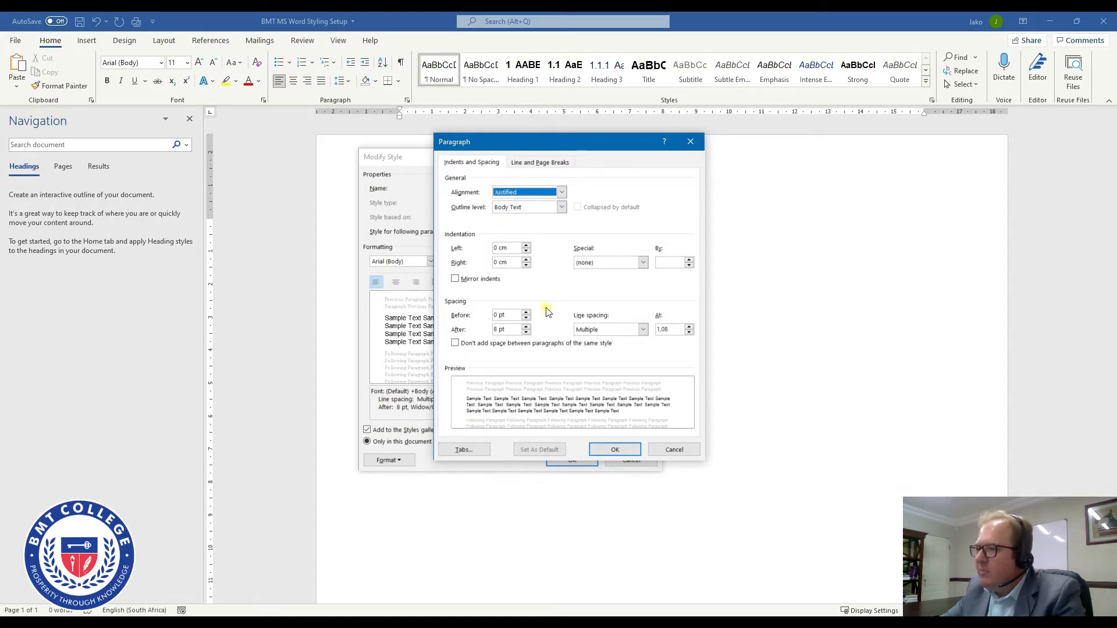
# - Try Left, Centered and Right alignment in the paragraph preview and restore Justified
pyautogui.click(562, 192)
pyautogui.click(518, 208)
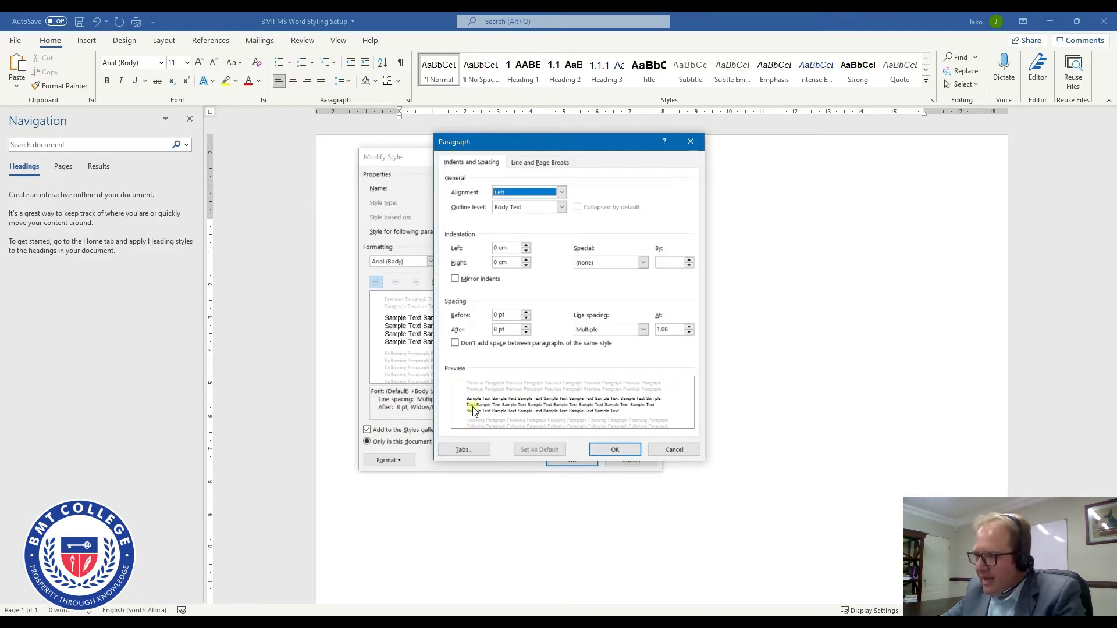
pyautogui.click(562, 192)
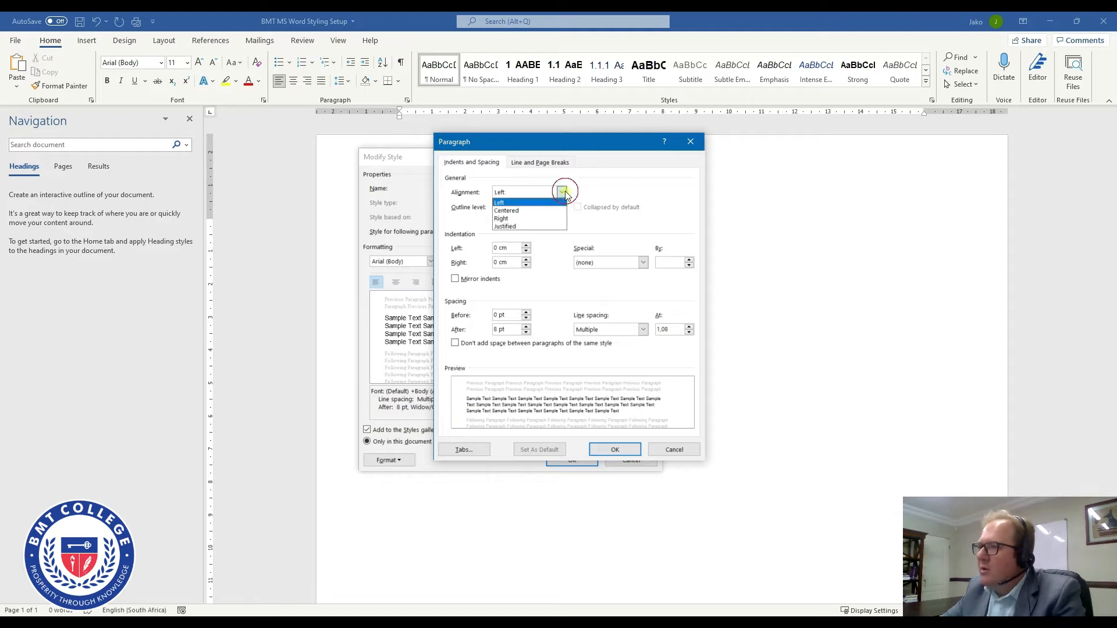
pyautogui.click(535, 210)
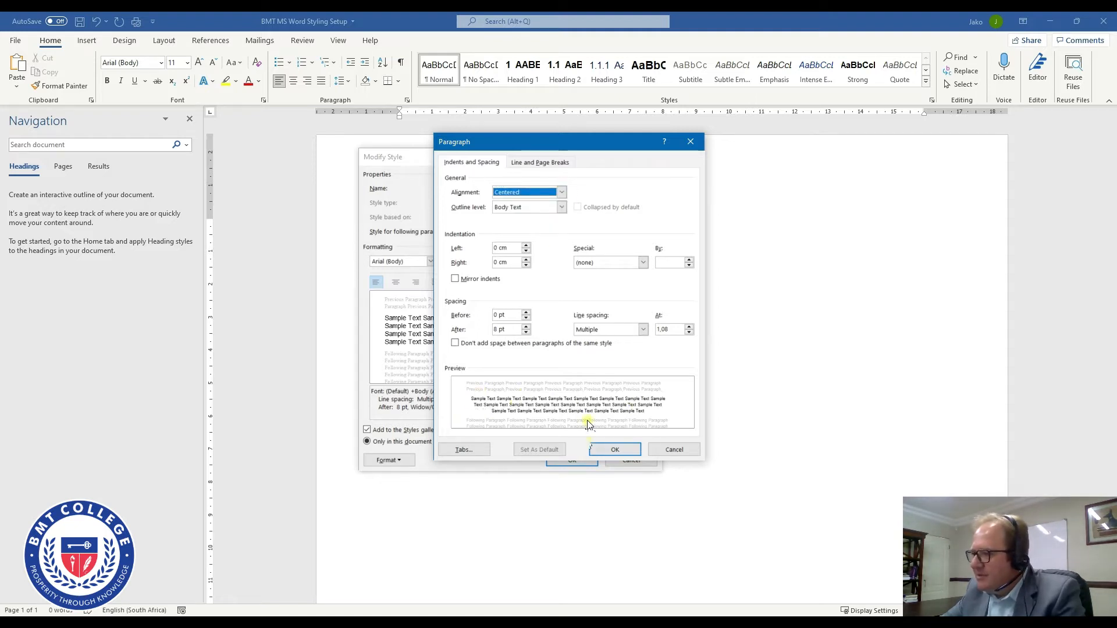
pyautogui.click(562, 191)
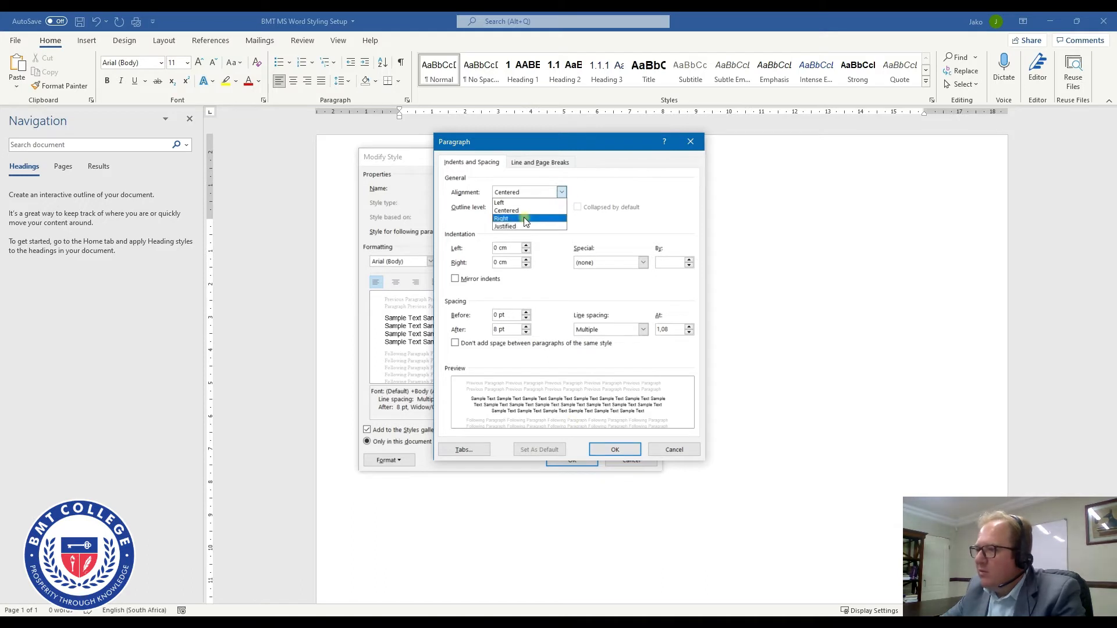
pyautogui.click(524, 219)
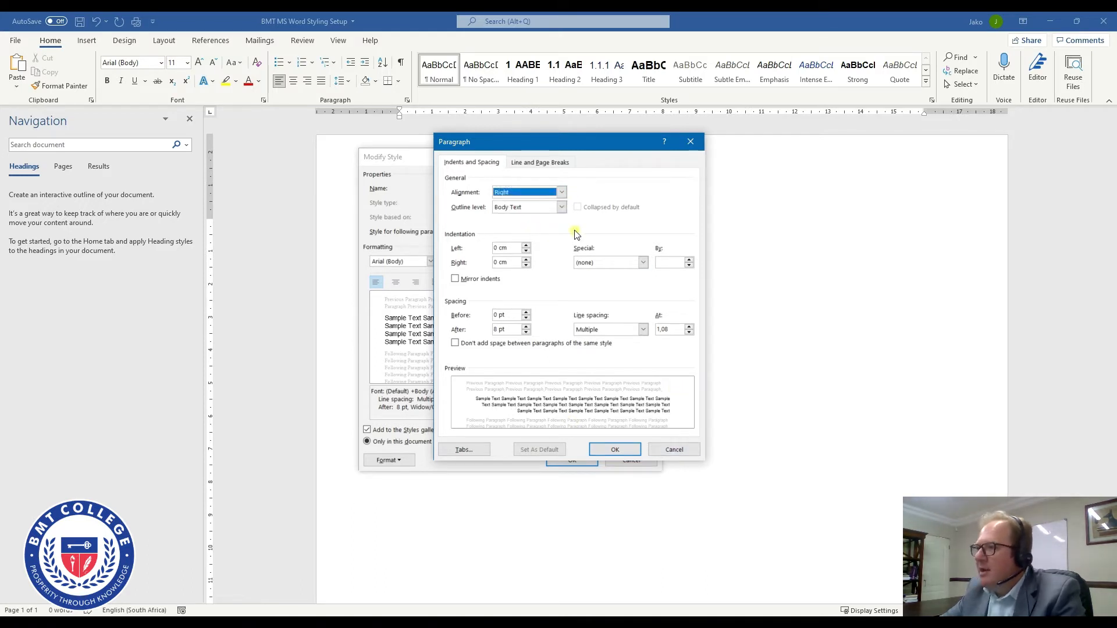
pyautogui.click(562, 192)
pyautogui.click(531, 230)
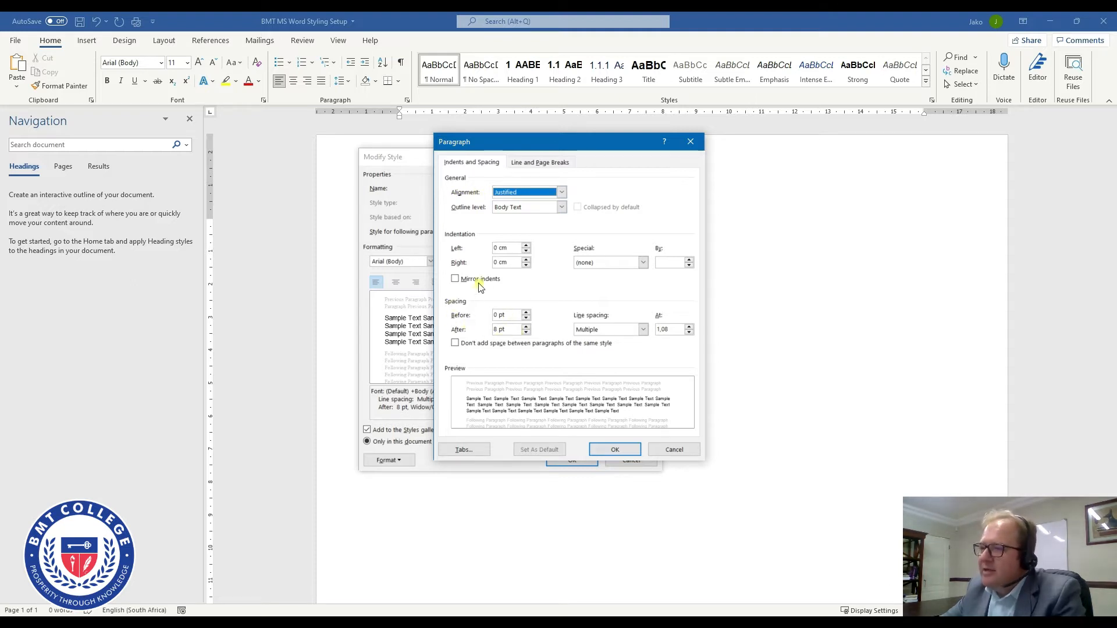
# - Set the Normal style's spacing after to 0 pt and line spacing to 1,5 lines, and apply the style changes
pyautogui.click(526, 333)
pyautogui.click(526, 333)
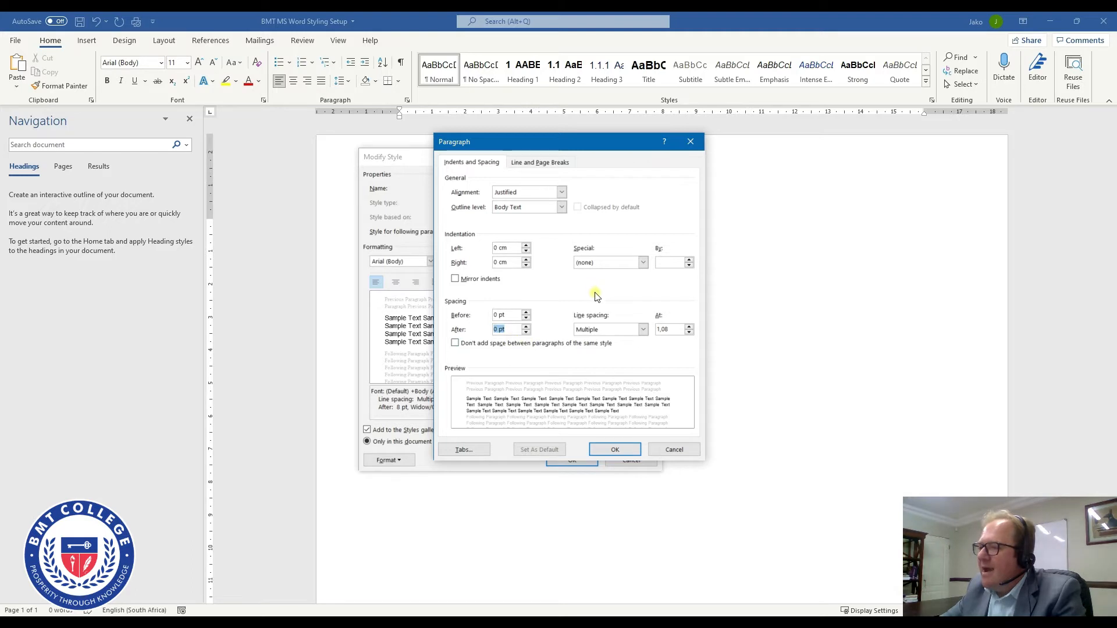
pyautogui.click(643, 330)
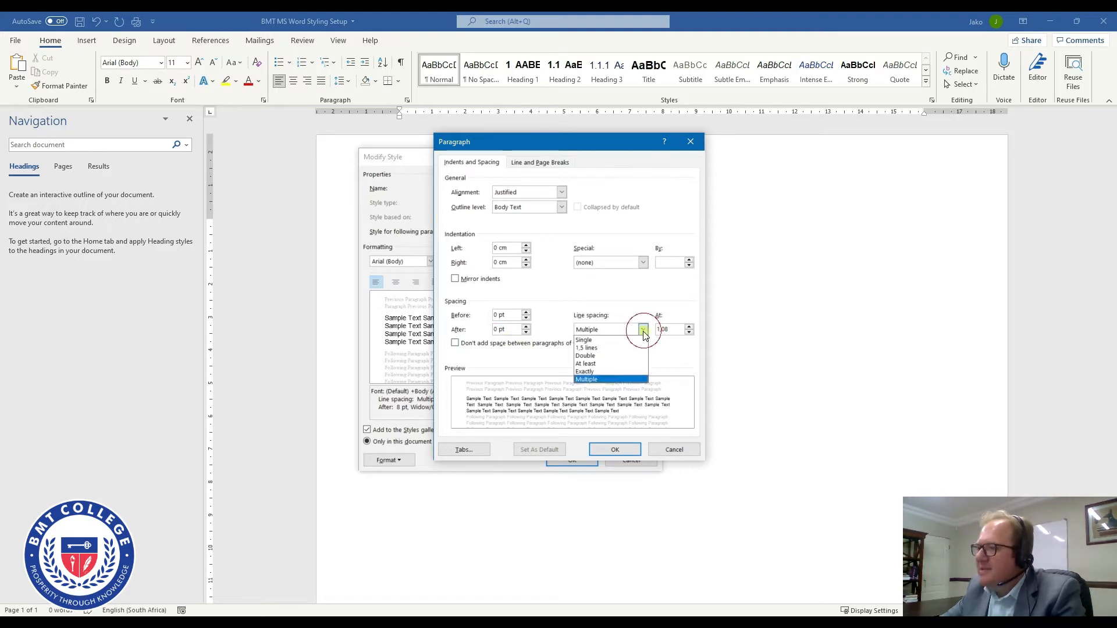
pyautogui.click(606, 348)
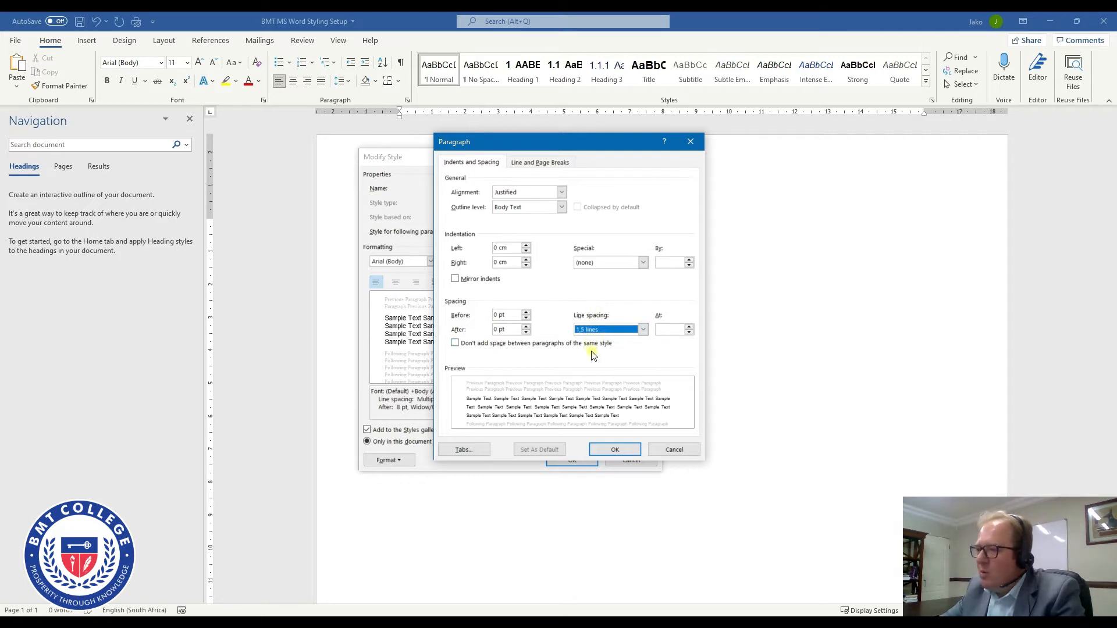
pyautogui.click(617, 451)
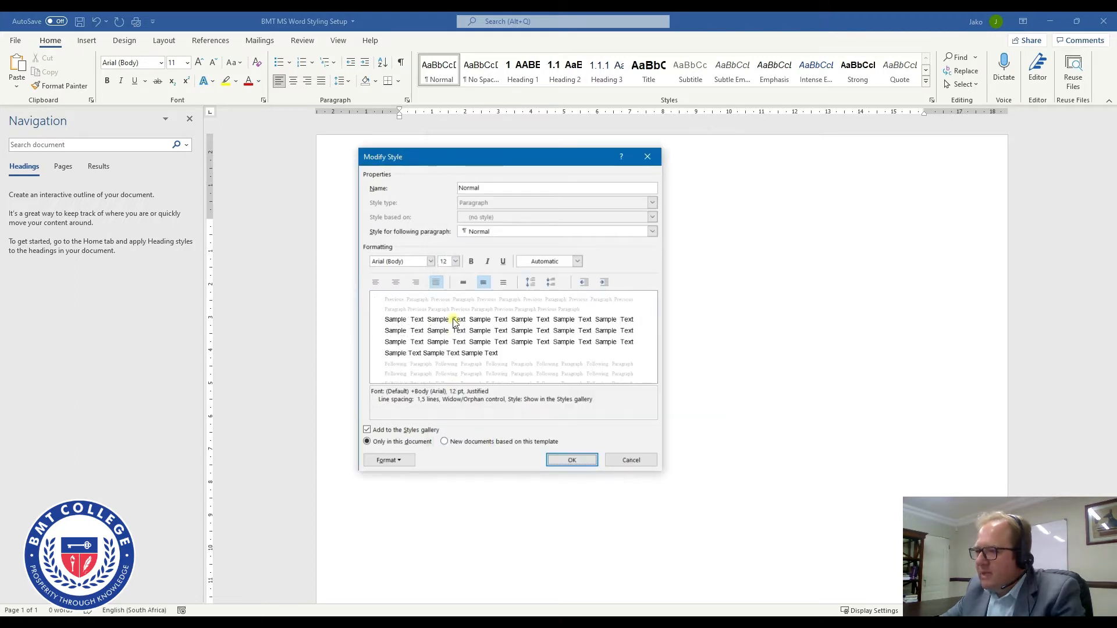
pyautogui.click(565, 461)
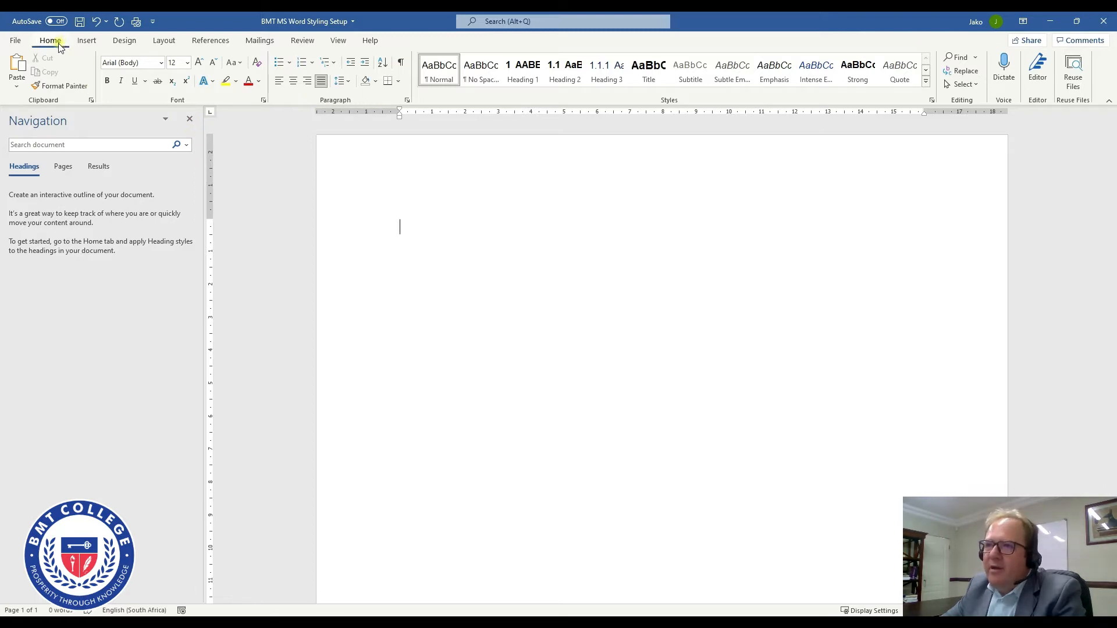
# - Apply the multilevel list numbered 1, 1.1, 1.1.1 that is linked to the heading styles
pyautogui.click(336, 64)
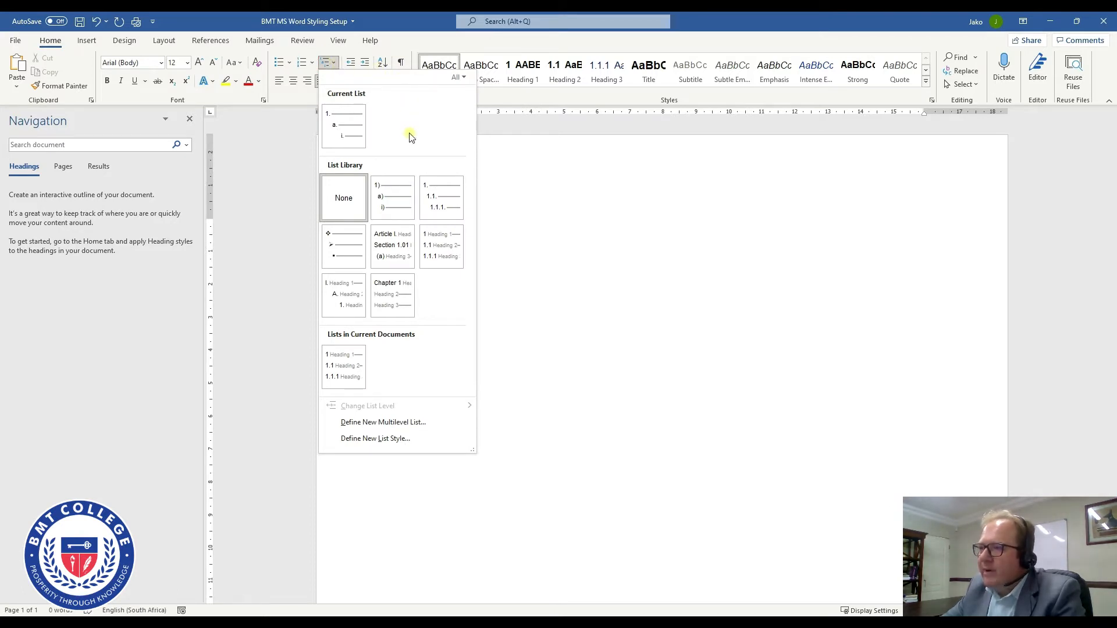
pyautogui.moveTo(427, 215)
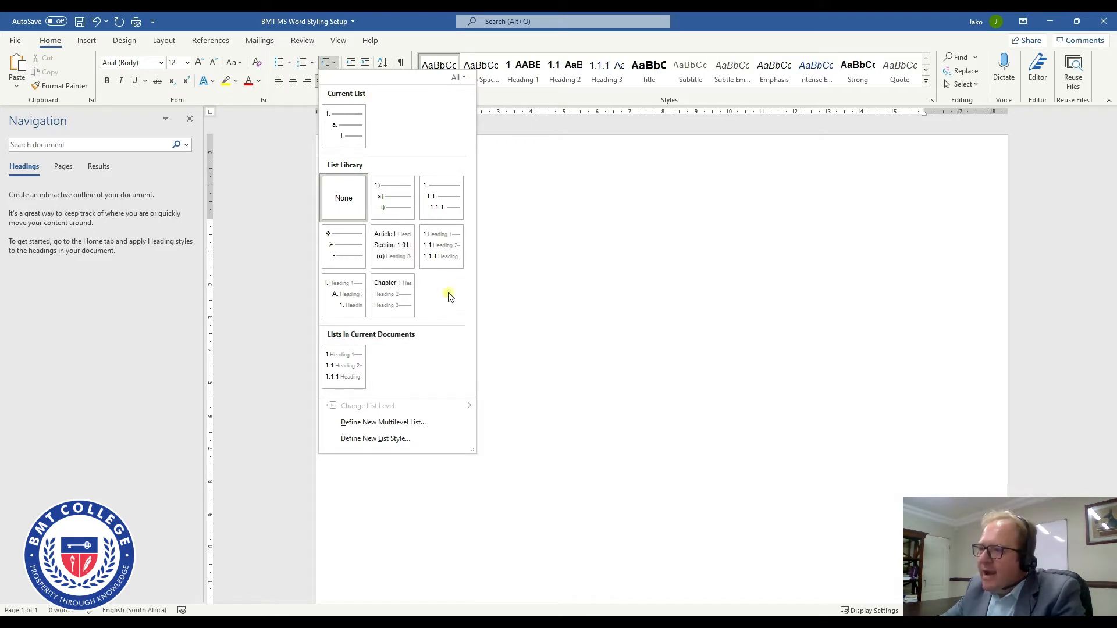
pyautogui.moveTo(436, 239)
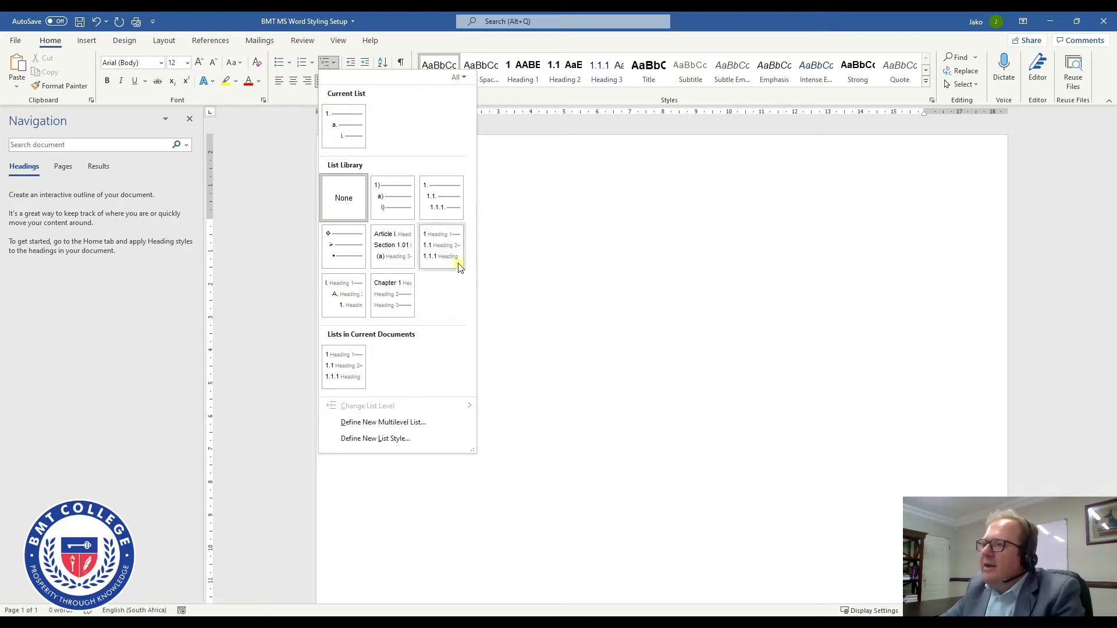
pyautogui.click(455, 254)
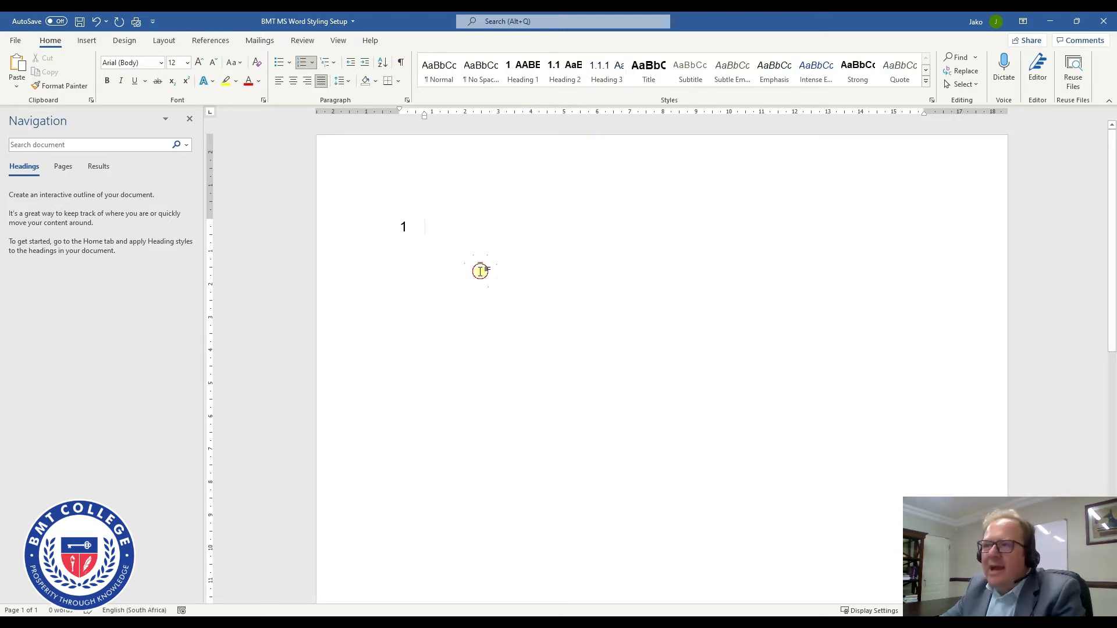
# - Start defining a new multilevel list and look through the number settings of levels 1 to 5
pyautogui.click(440, 243)
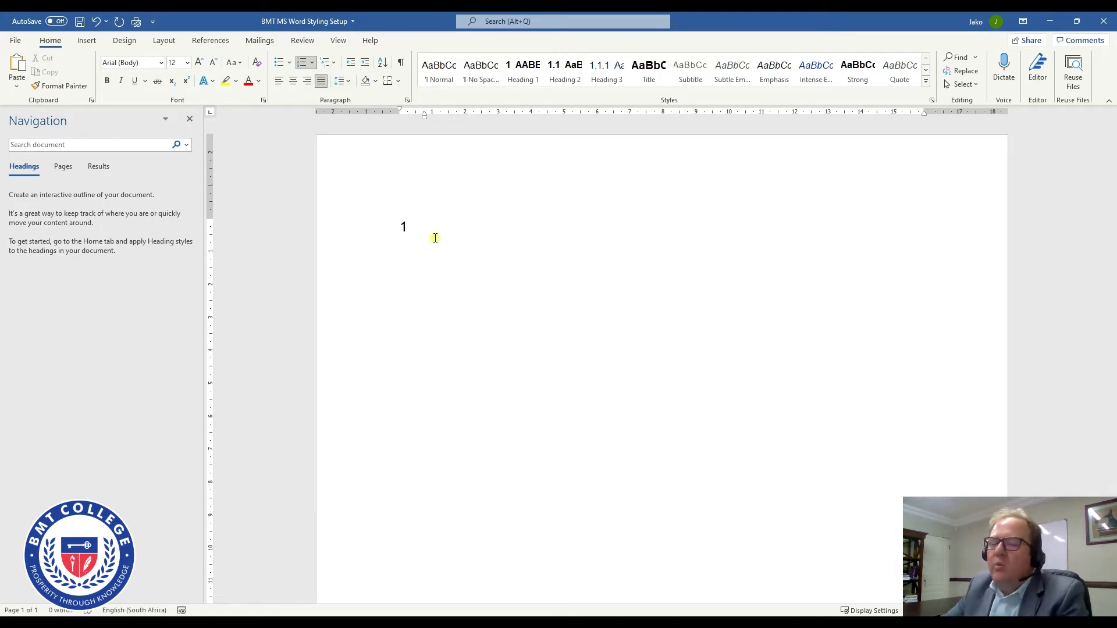
pyautogui.click(335, 63)
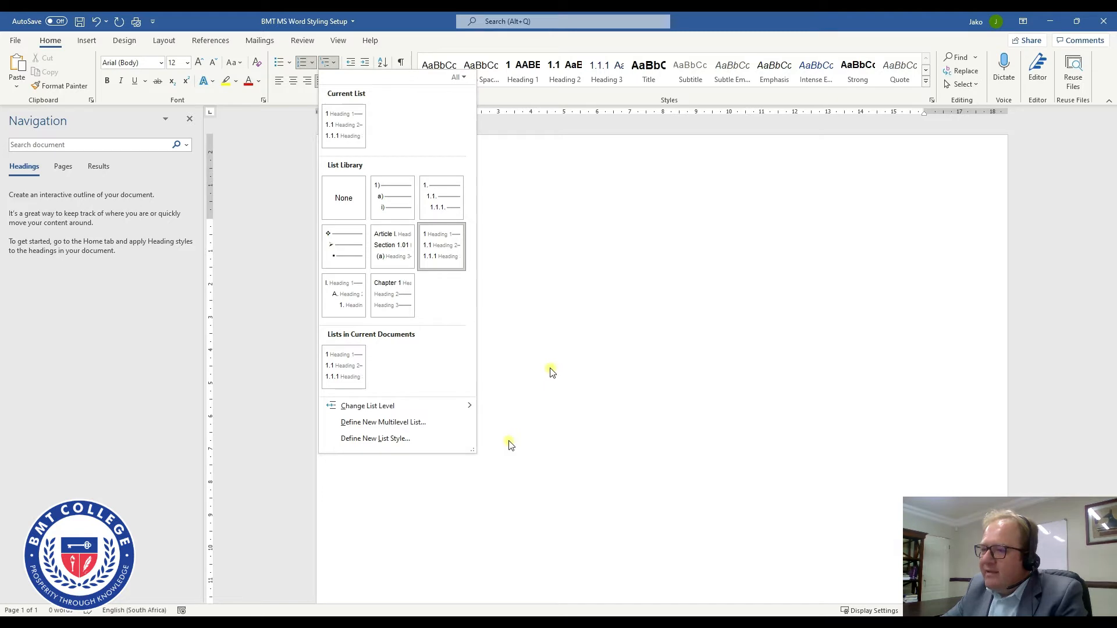
pyautogui.click(400, 423)
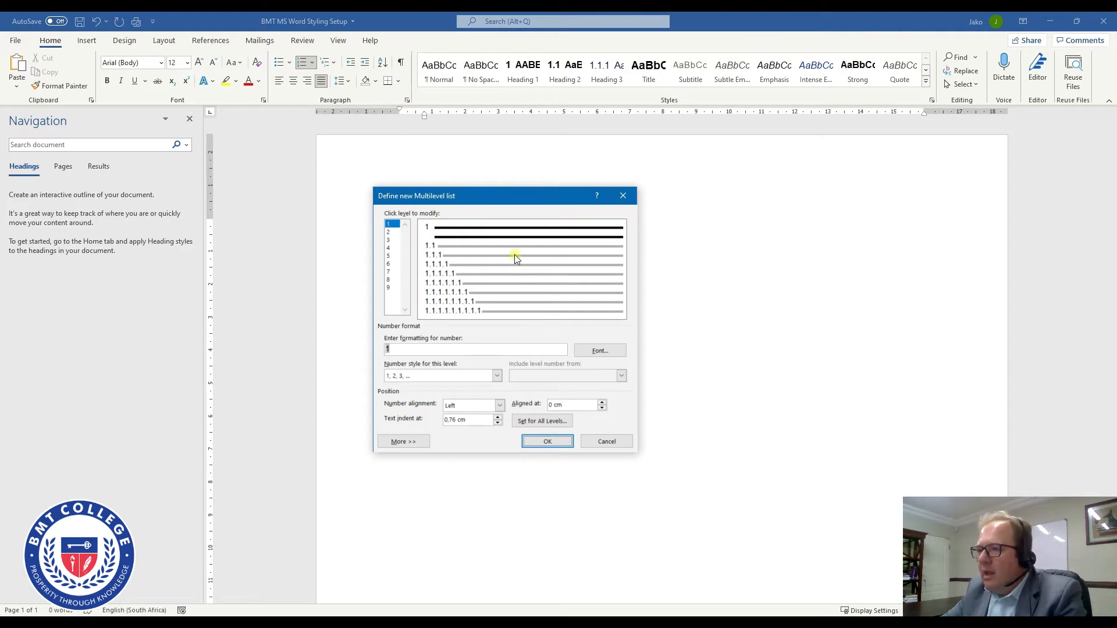
pyautogui.click(392, 232)
pyautogui.click(392, 240)
pyautogui.click(392, 248)
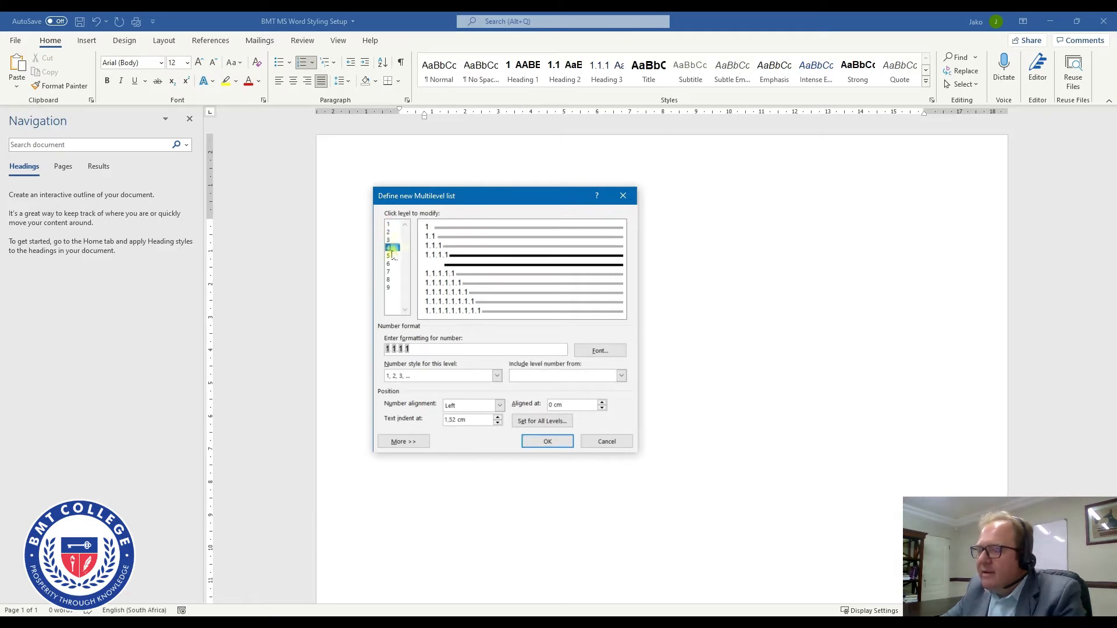
pyautogui.click(393, 255)
pyautogui.click(394, 248)
pyautogui.click(392, 240)
pyautogui.click(392, 232)
pyautogui.click(393, 224)
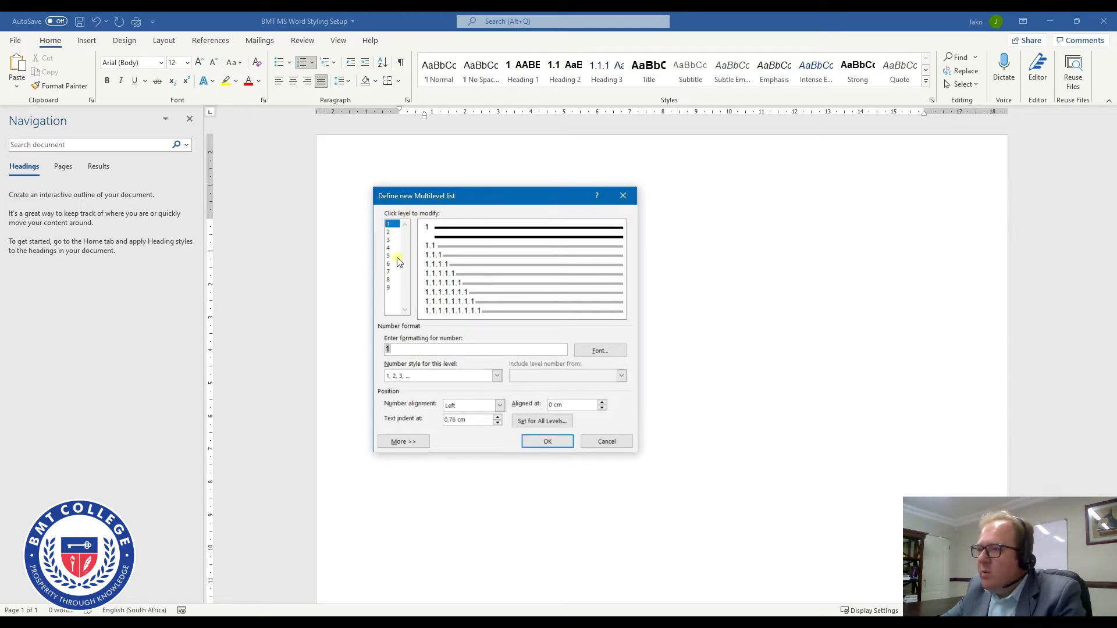
# - Set the level 1 number format of the unlinked multilevel list to "Chapter 1:"
pyautogui.click(406, 350)
pyautogui.click(393, 226)
pyautogui.click(402, 347)
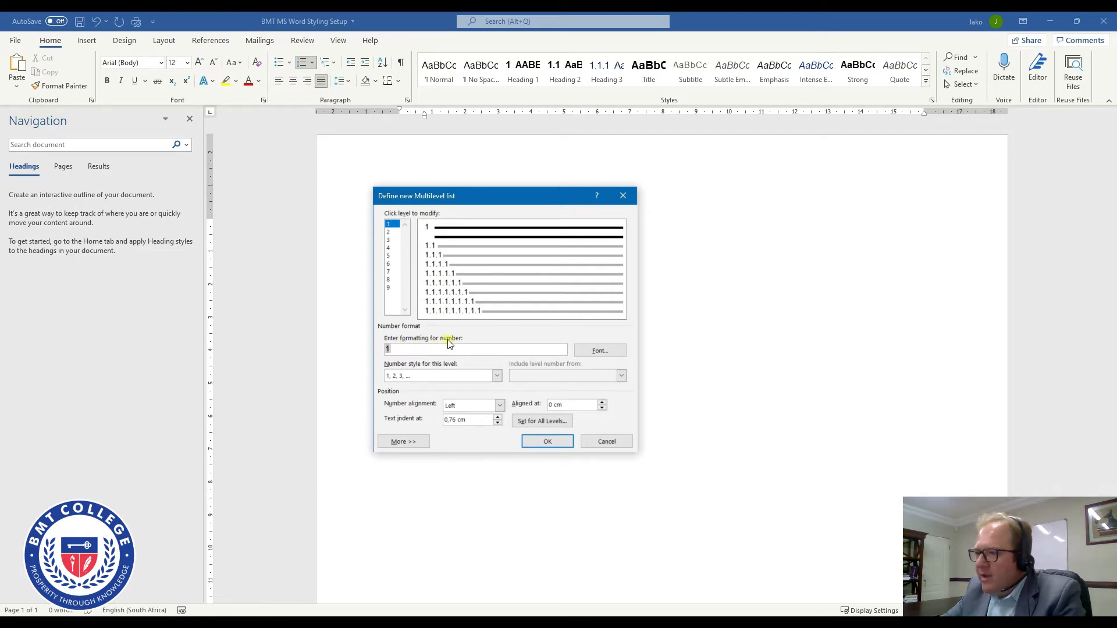
pyautogui.click(401, 349)
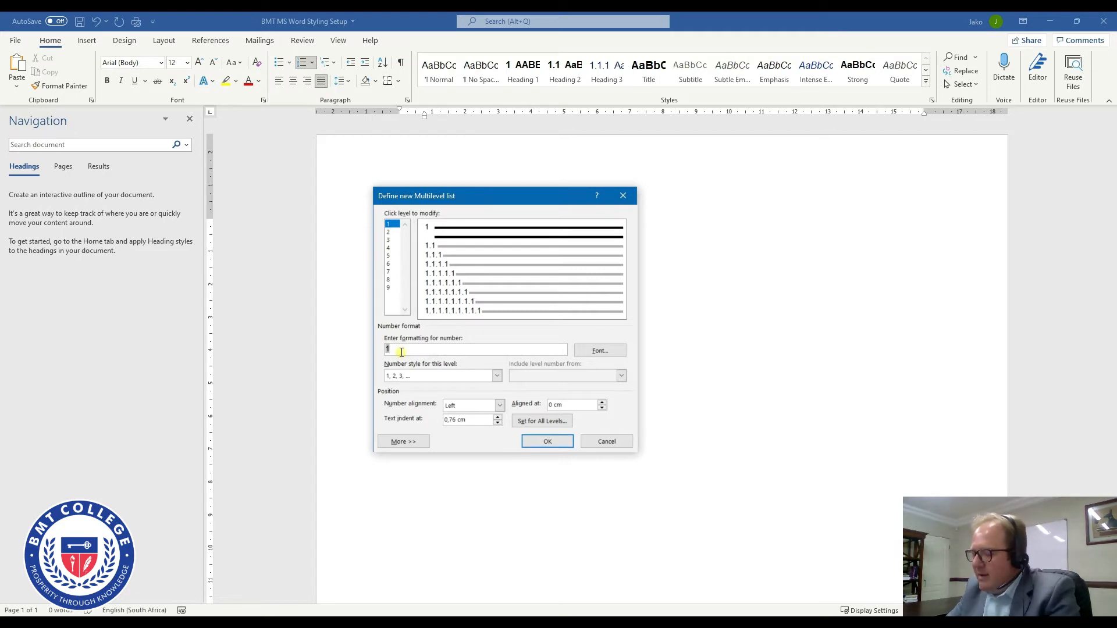
pyautogui.write('Chapter 1:')
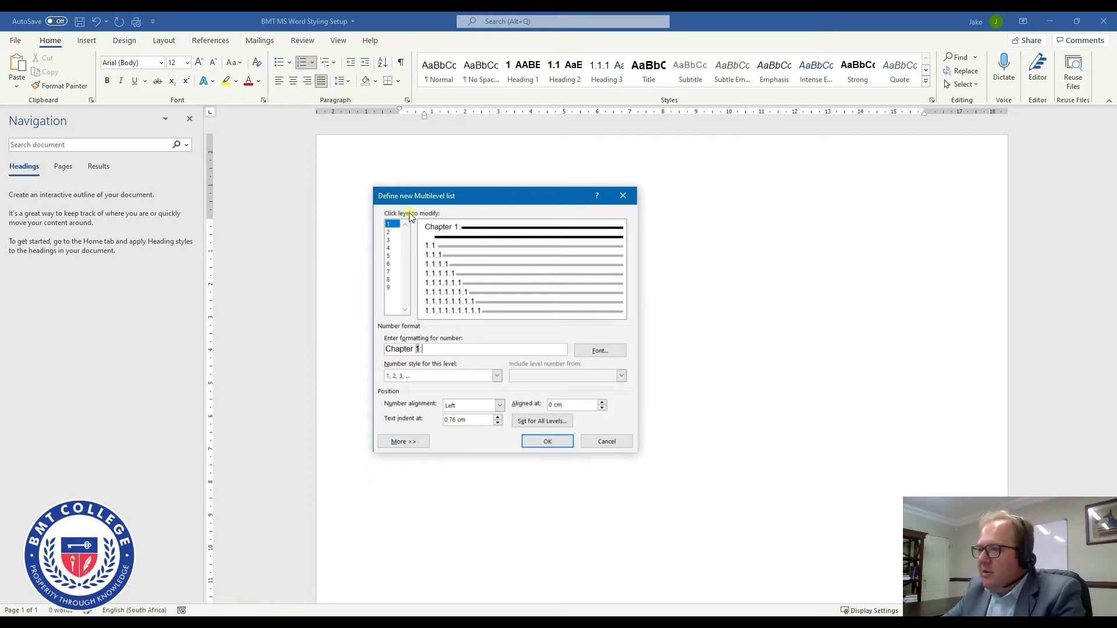
# - Show the additional list settings, set the level 1 number to be followed by a Space, and apply the list
pyautogui.click(411, 445)
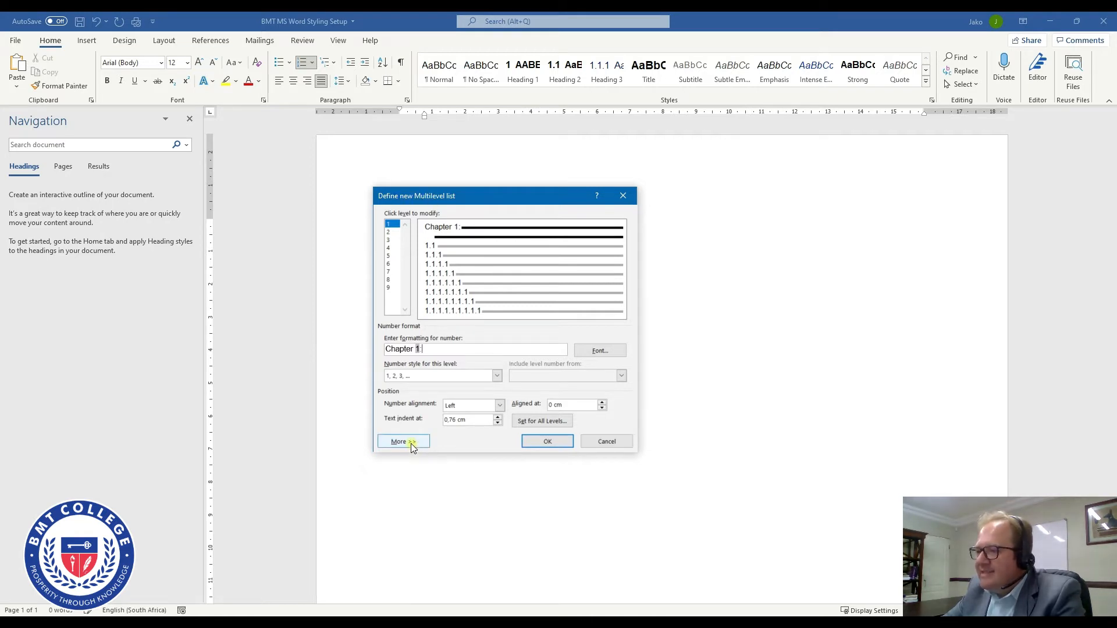
pyautogui.click(410, 444)
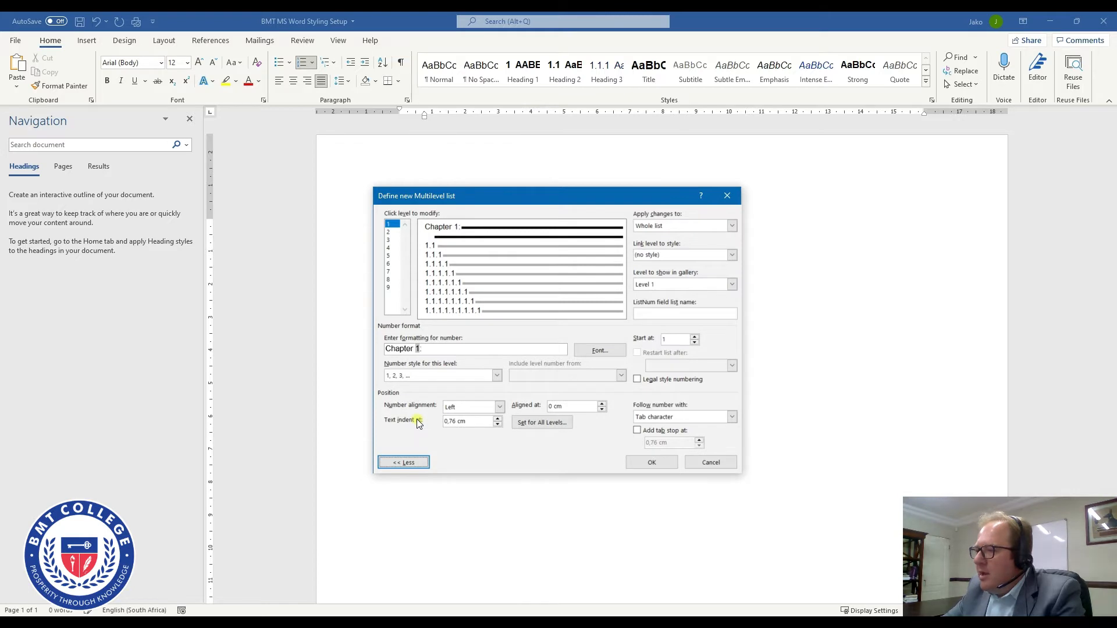
pyautogui.click(436, 350)
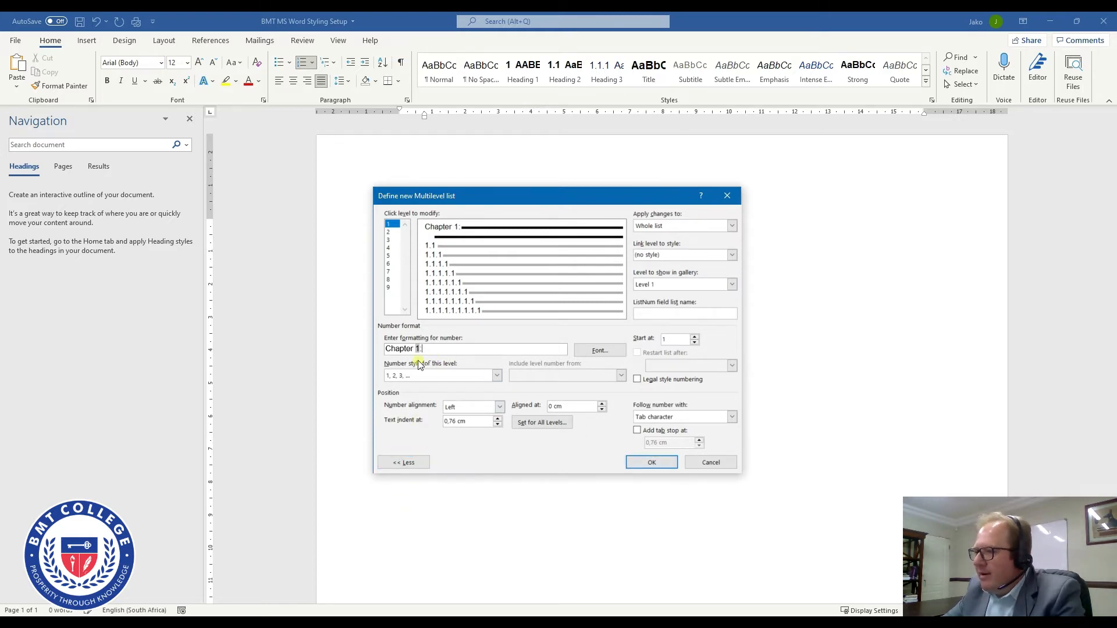
pyautogui.click(732, 417)
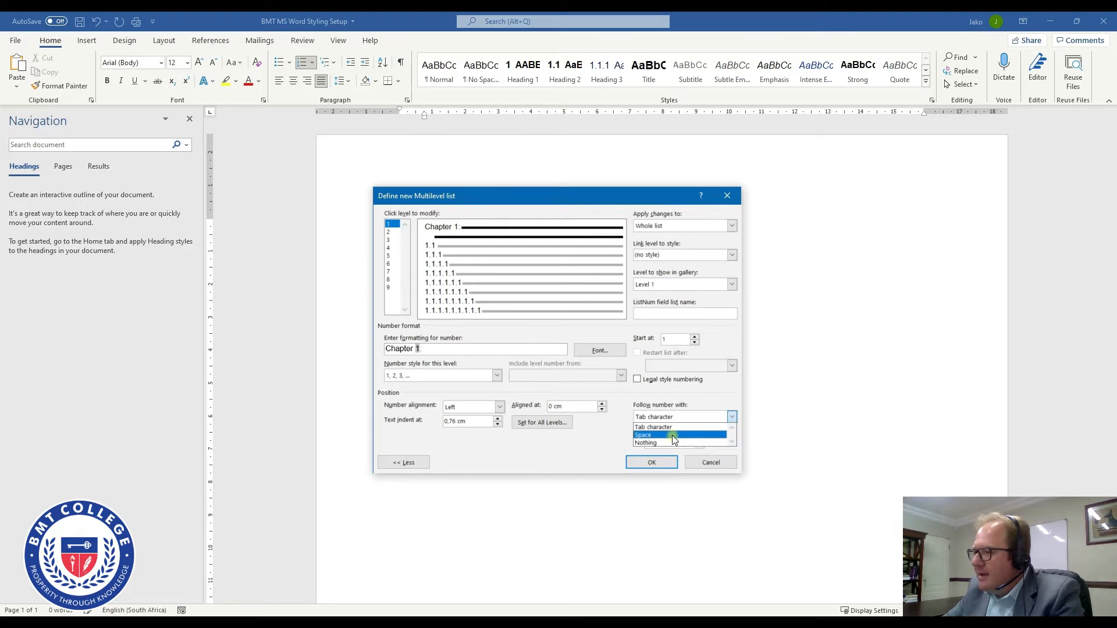
pyautogui.click(670, 435)
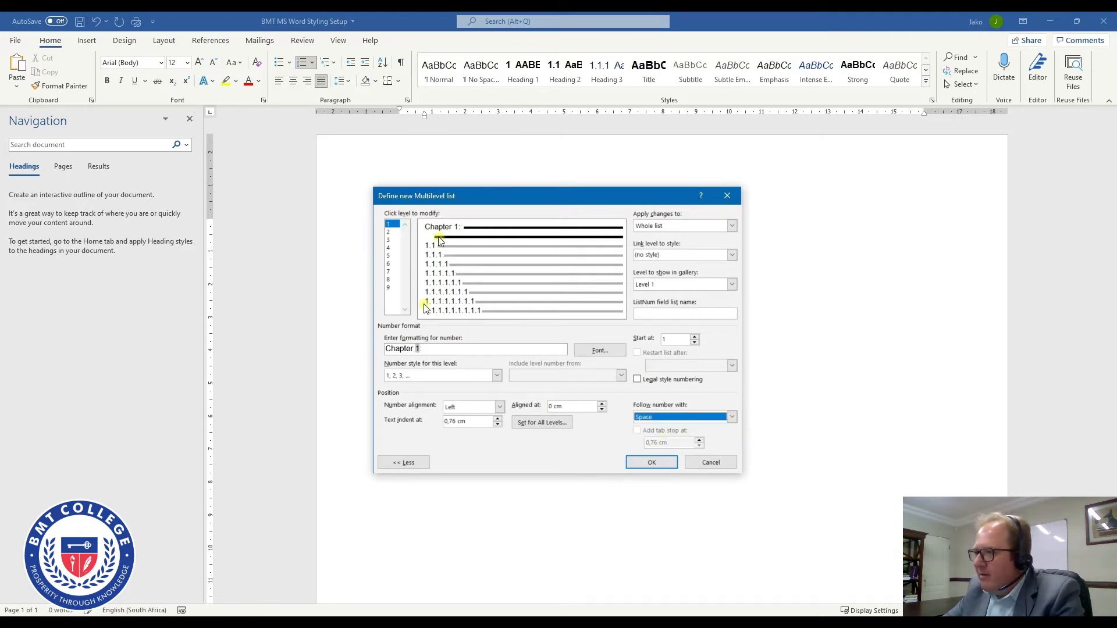
pyautogui.click(731, 420)
pyautogui.click(708, 443)
pyautogui.click(732, 418)
pyautogui.click(660, 436)
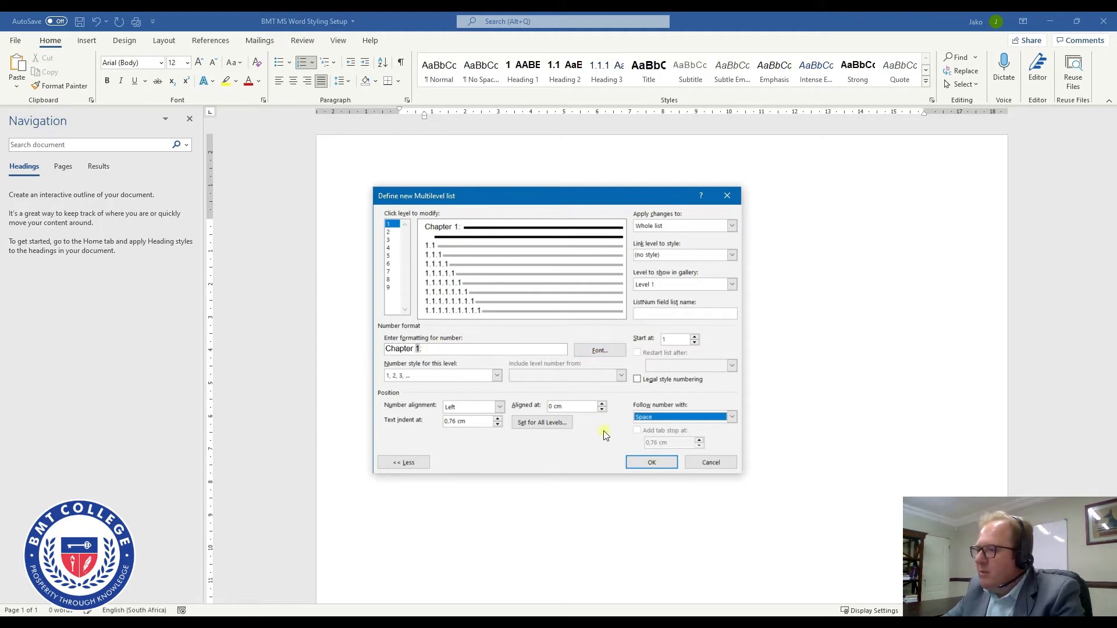
pyautogui.click(659, 463)
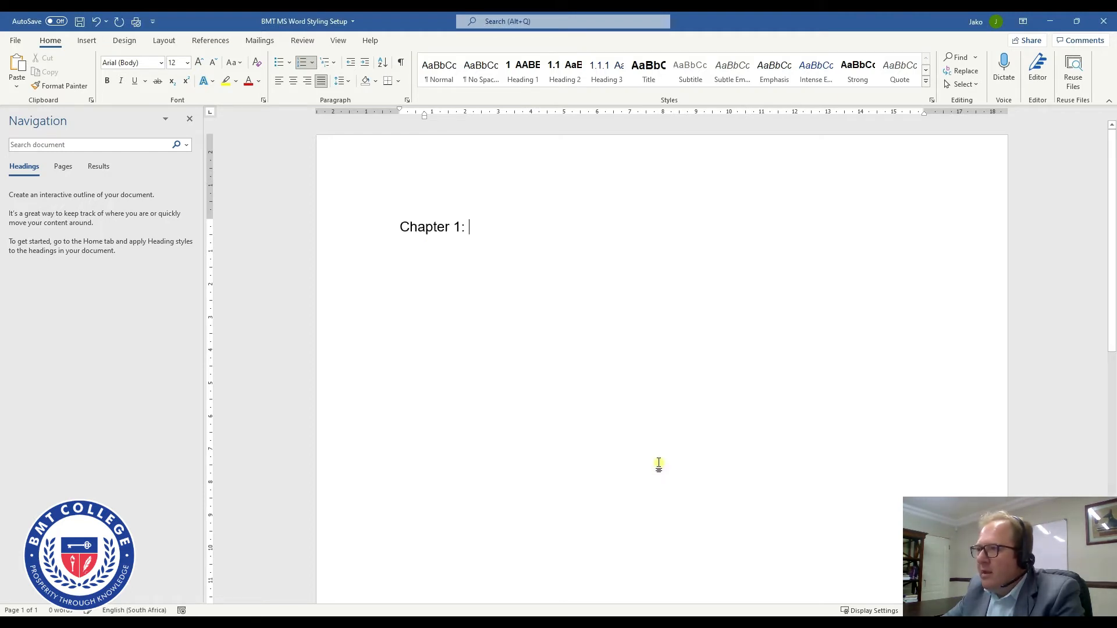
# - Examine the "Chapter 1:" numbering in the document and among the document's multilevel lists
pyautogui.click(481, 229)
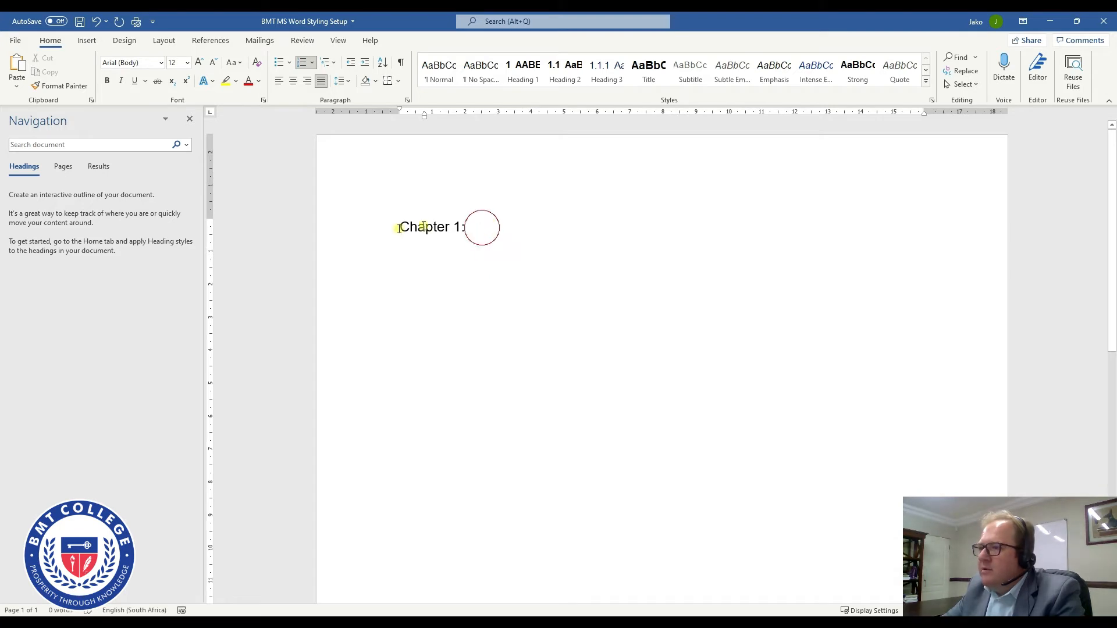
pyautogui.moveTo(397, 226); pyautogui.dragTo(494, 228)
pyautogui.click(478, 228)
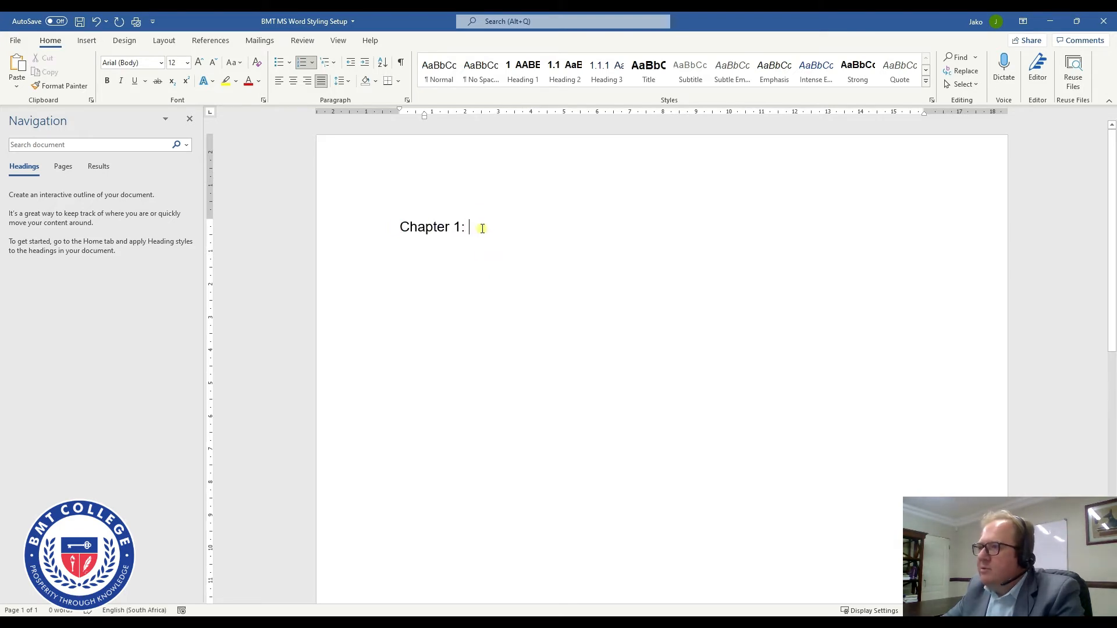
pyautogui.click(482, 229)
pyautogui.click(396, 226)
pyautogui.click(467, 222)
pyautogui.click(483, 233)
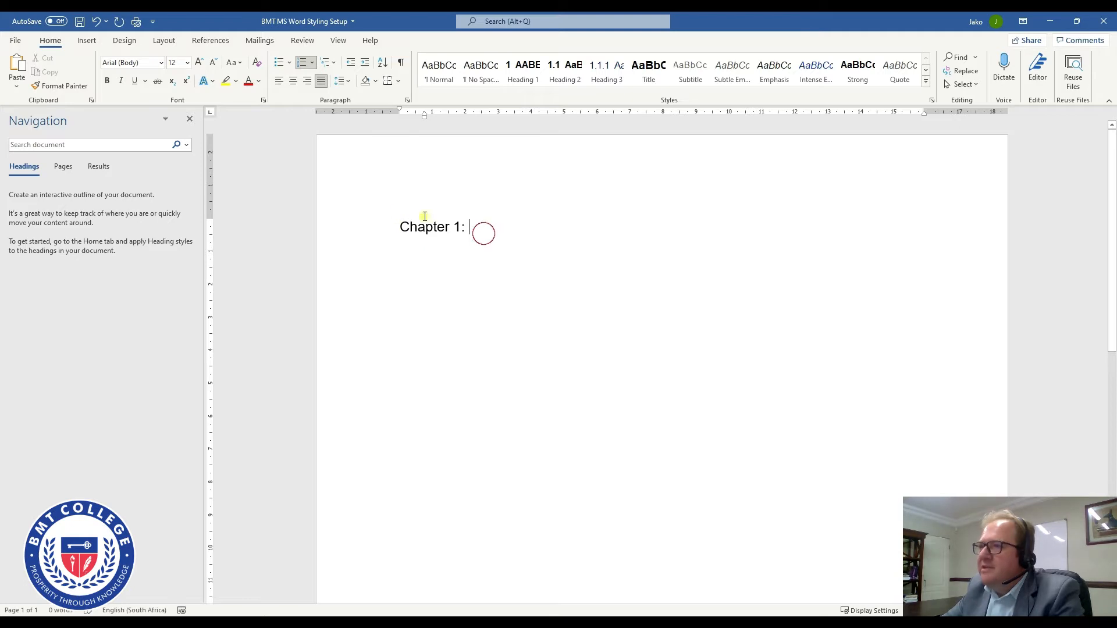
pyautogui.click(329, 63)
pyautogui.moveTo(388, 377)
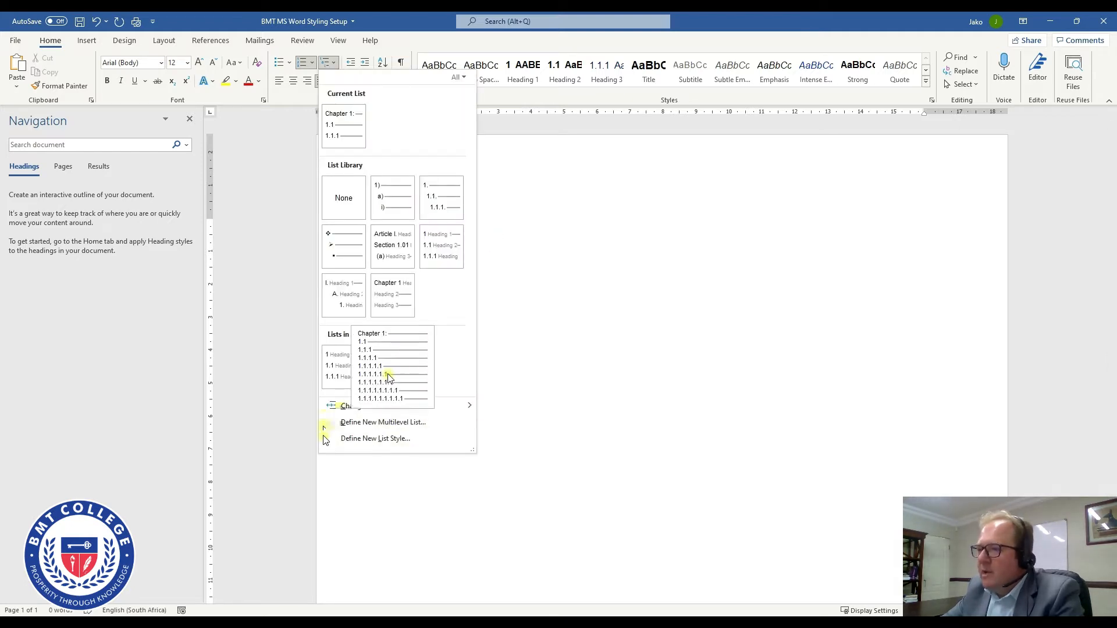
pyautogui.click(661, 381)
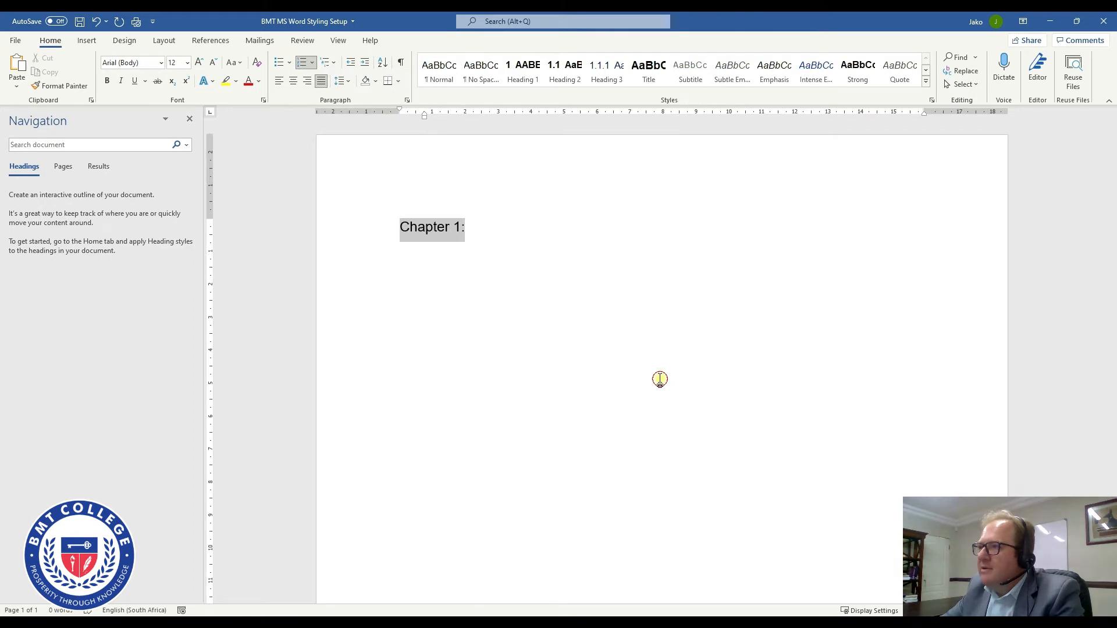
# - Apply the Heading 1 style to the numbered paragraph and define a multilevel list with level 1 number format "Chapter 1:"
pyautogui.click(532, 75)
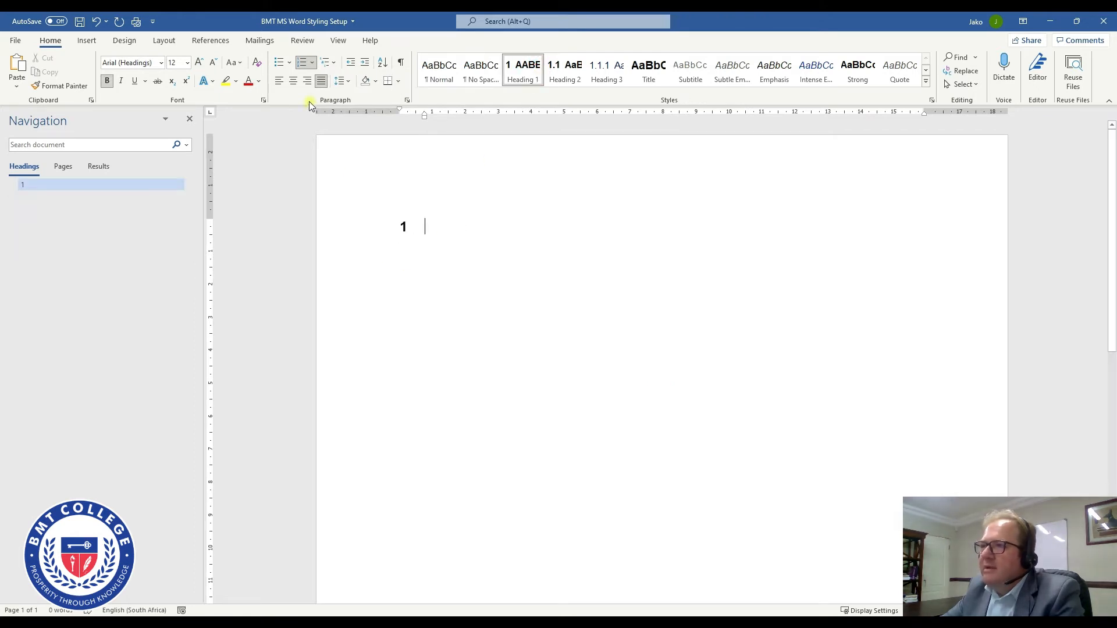
pyautogui.click(333, 63)
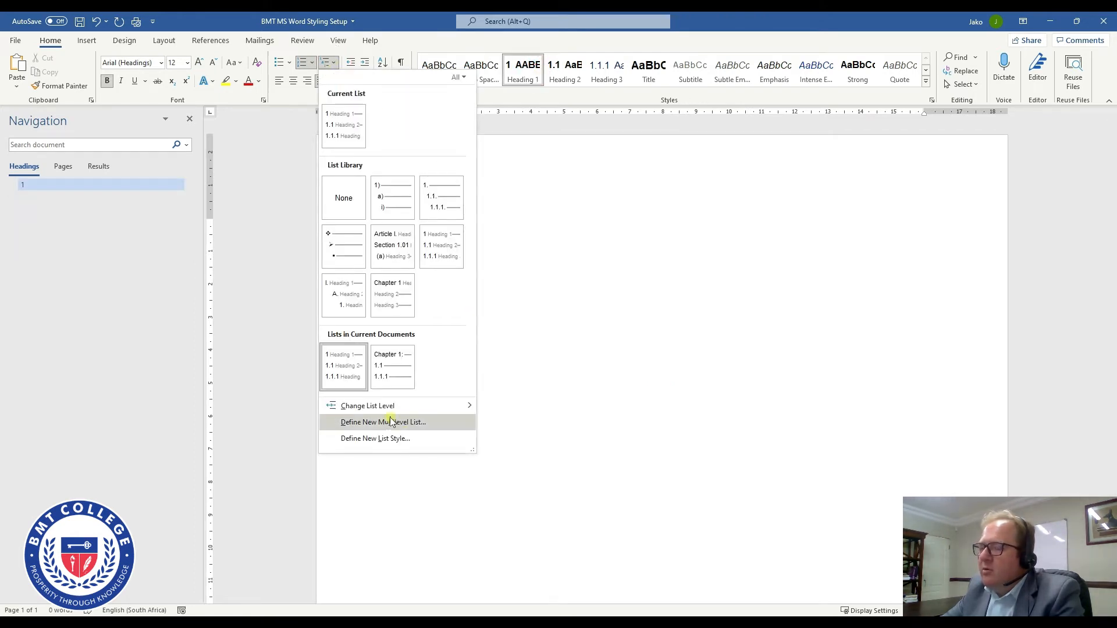
pyautogui.moveTo(403, 373)
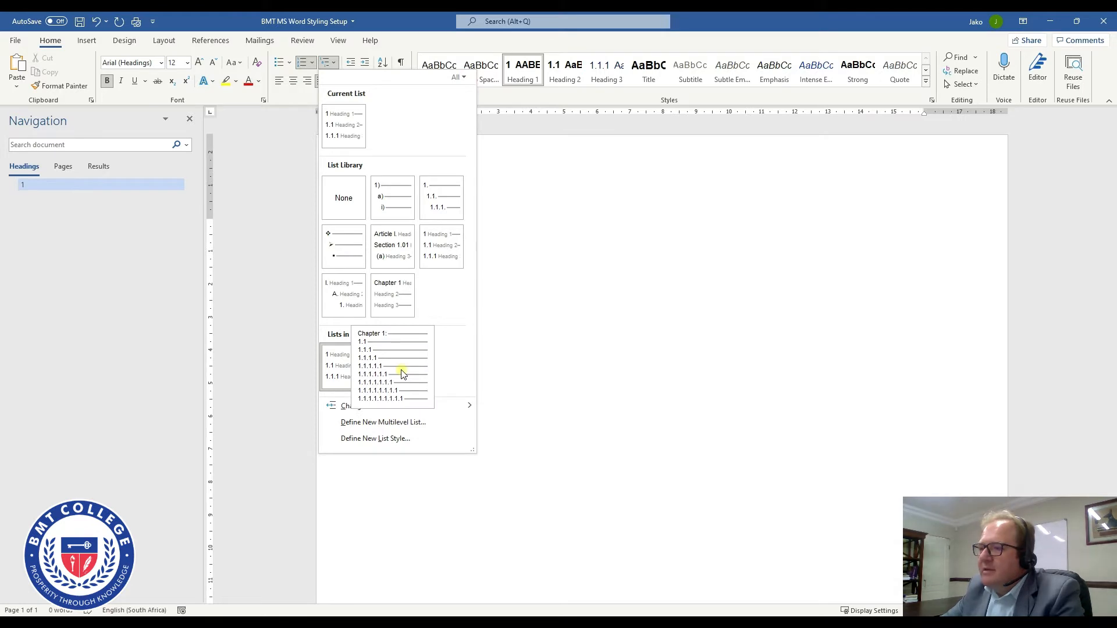
pyautogui.click(386, 422)
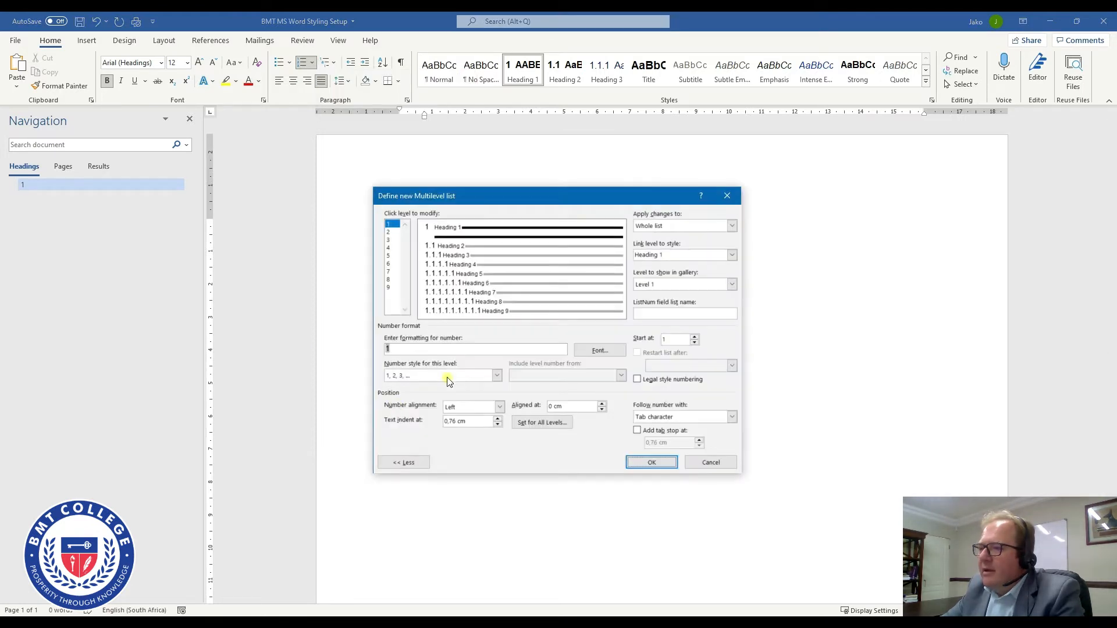
pyautogui.click(410, 347)
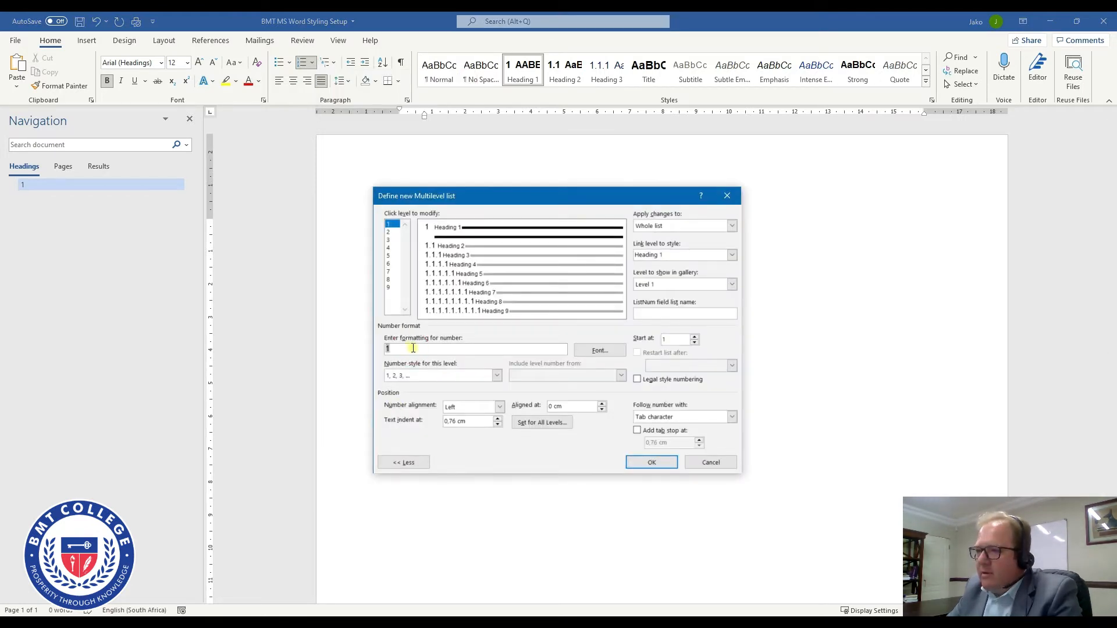
pyautogui.write('Chapter 1:')
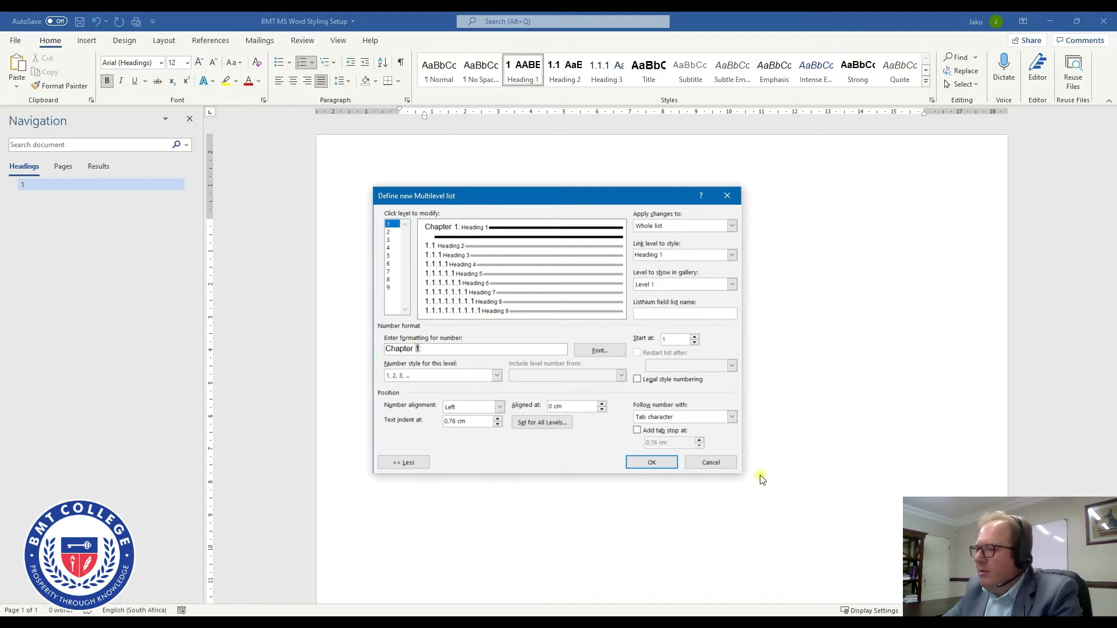
# - Set the Heading 1 level's number to be followed by a Space and apply the multilevel list definition
pyautogui.click(732, 417)
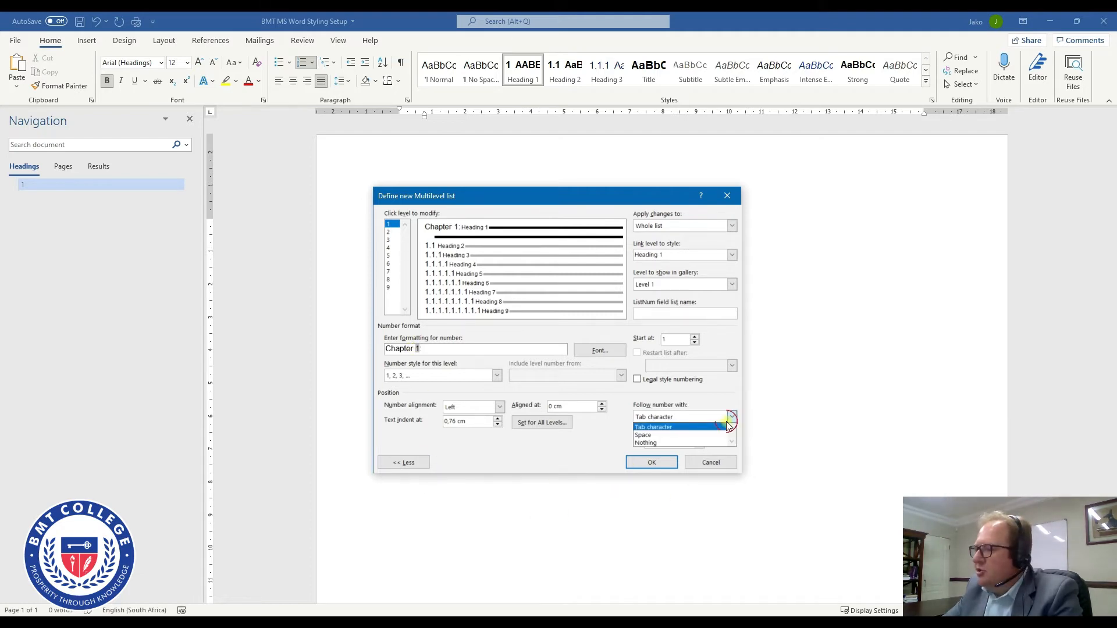
pyautogui.click(650, 436)
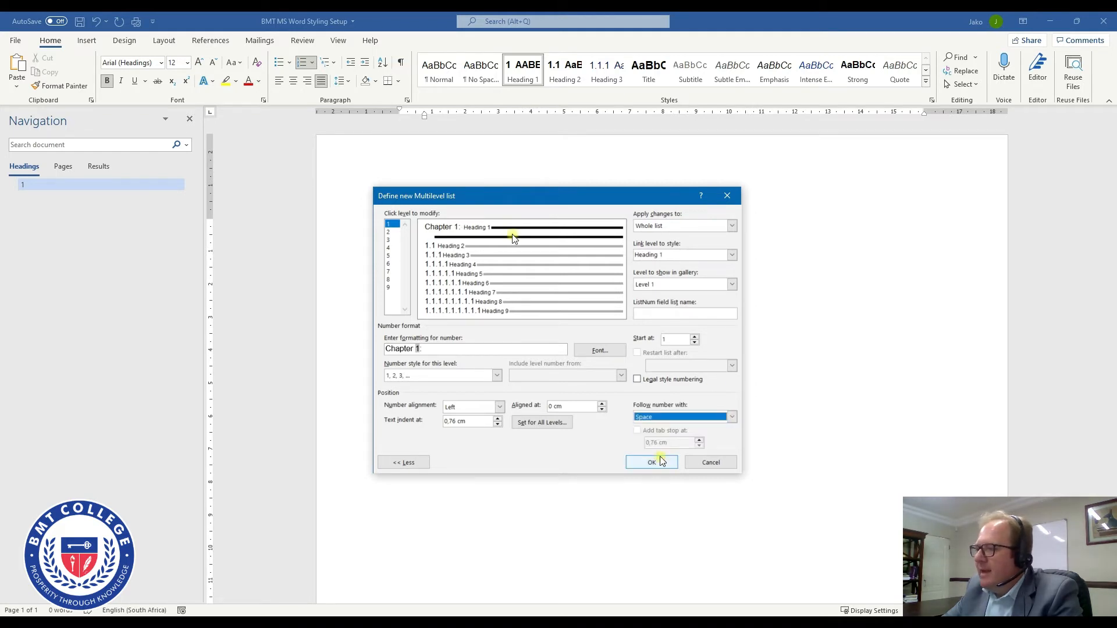
pyautogui.click(652, 463)
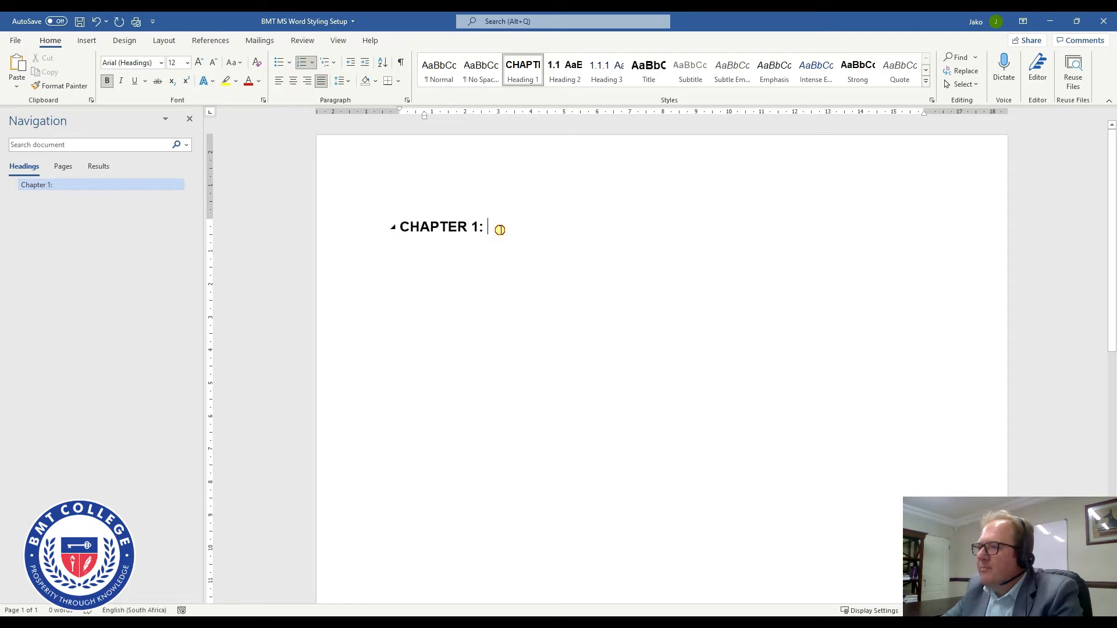
pyautogui.click(336, 64)
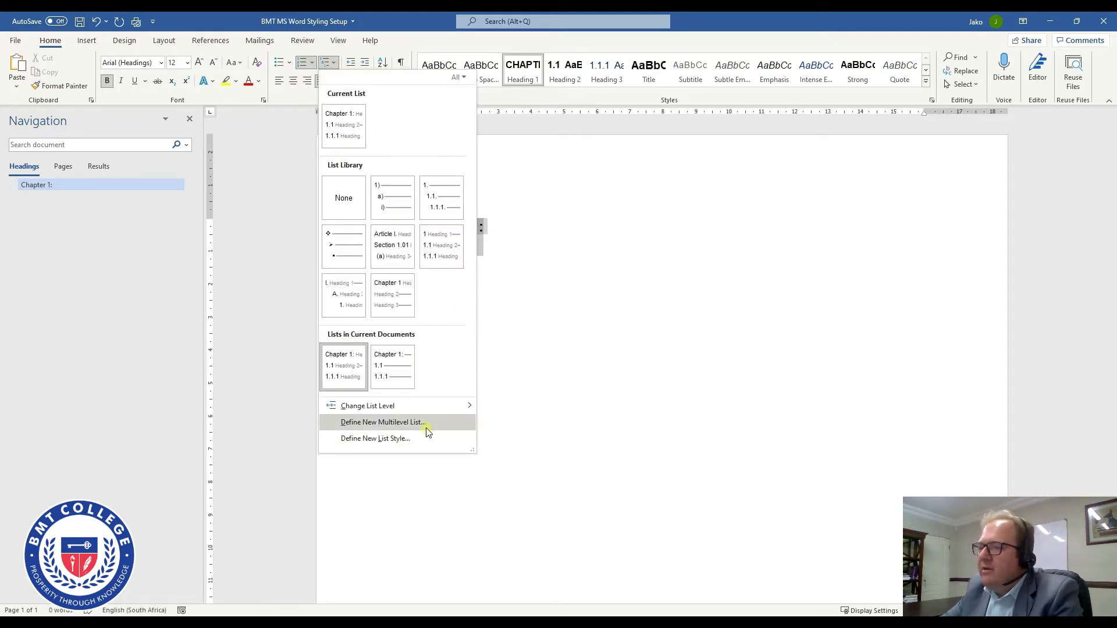
pyautogui.click(611, 333)
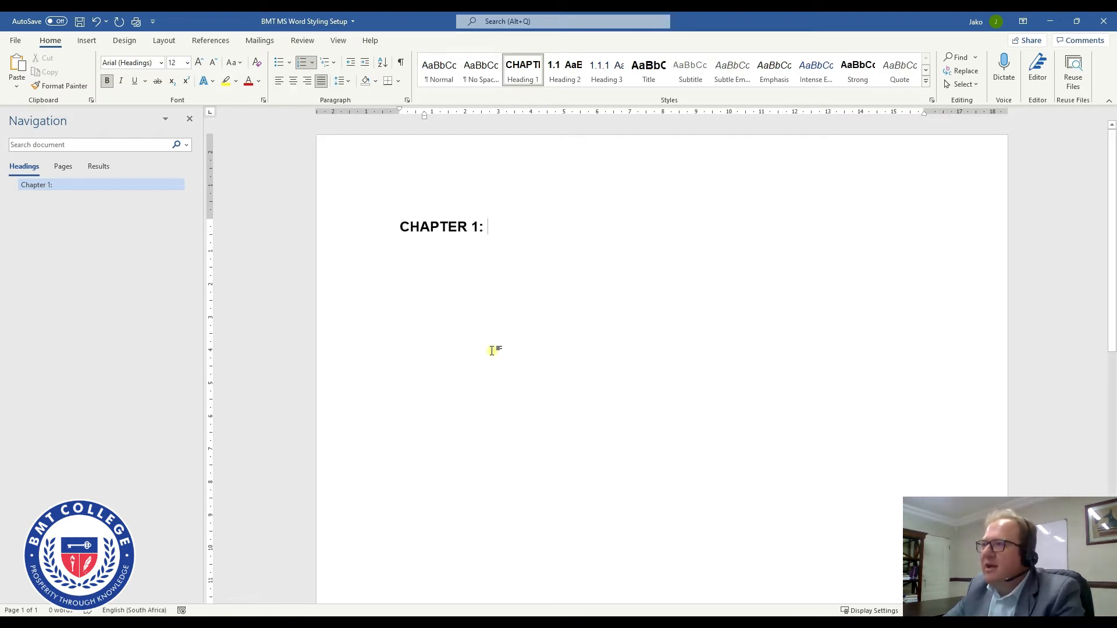
pyautogui.click(526, 261)
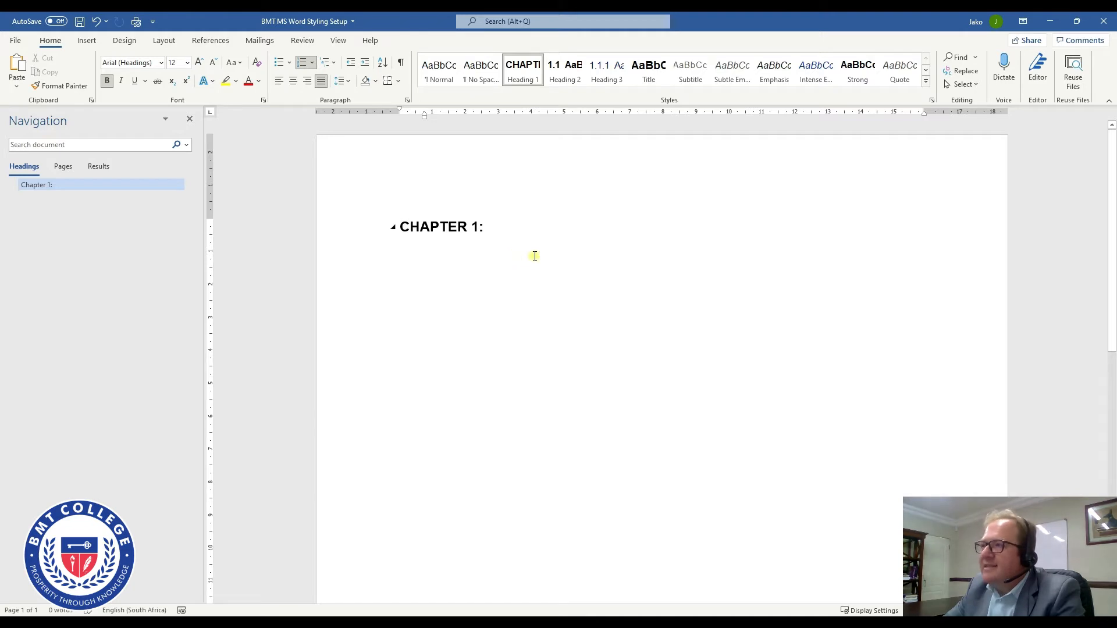
# - Modify the Heading 1 style's font to bold, size 12, with All caps
pyautogui.click(527, 75)
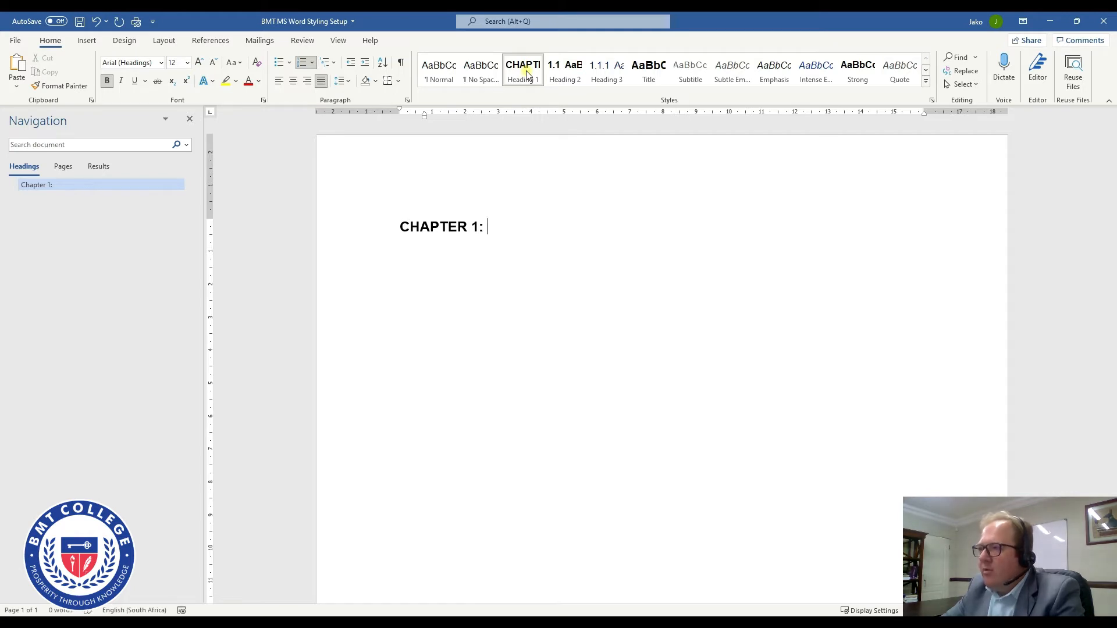
pyautogui.rightClick(527, 75)
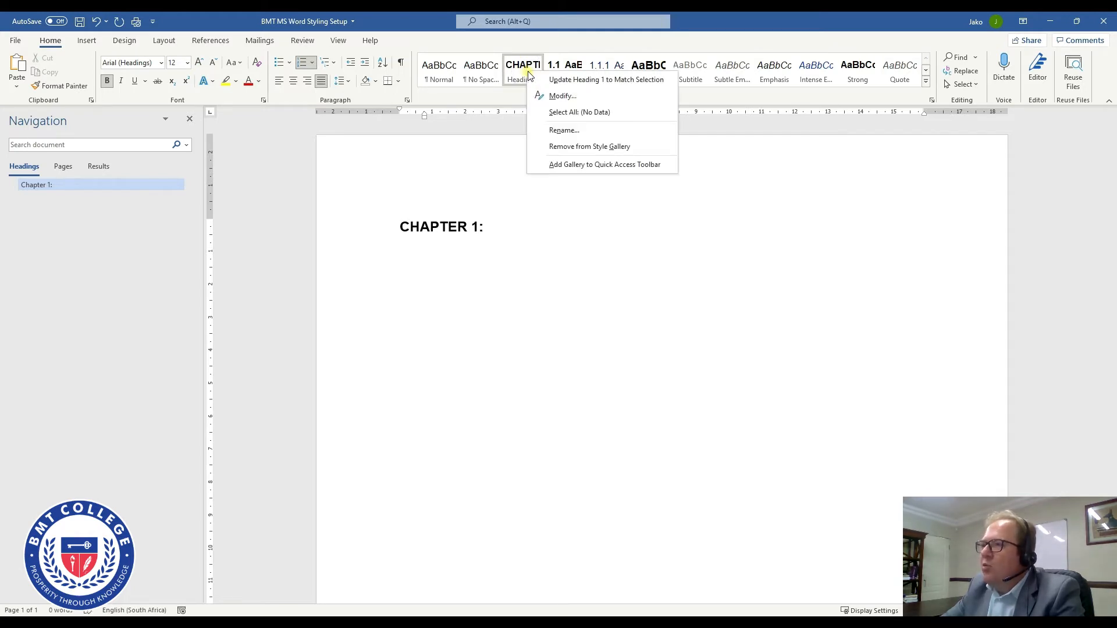
pyautogui.click(535, 68)
pyautogui.rightClick(529, 64)
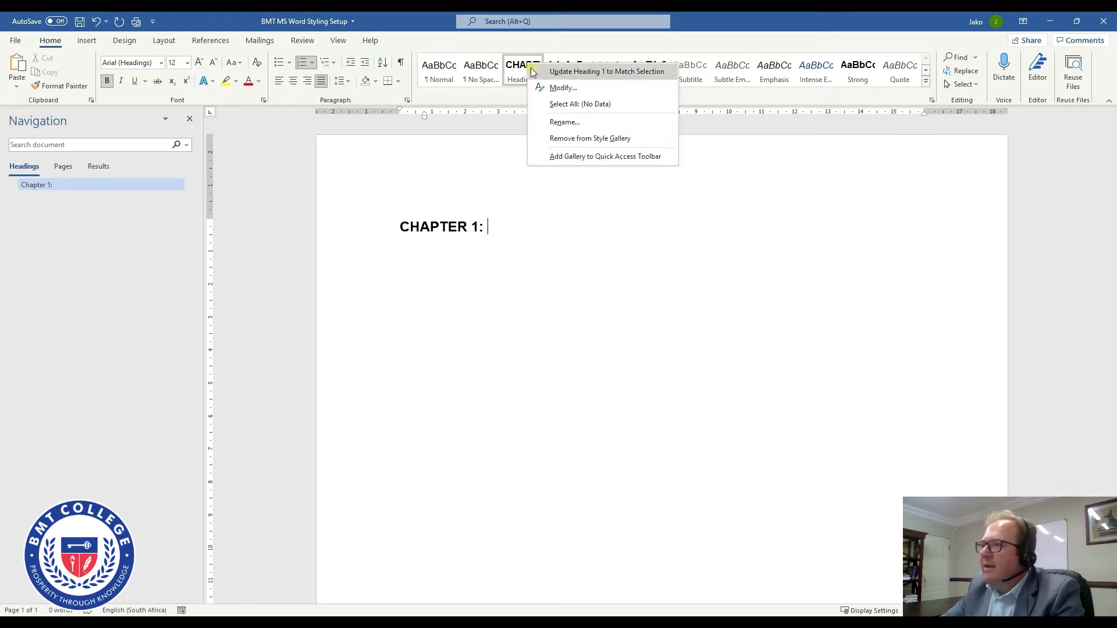
pyautogui.click(555, 88)
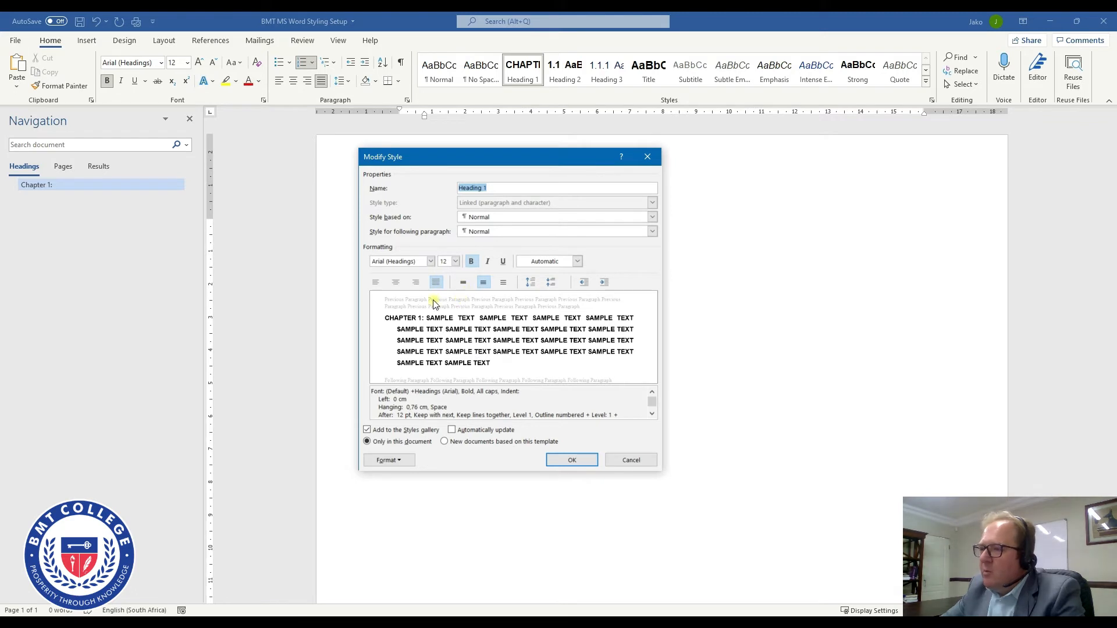
pyautogui.click(397, 461)
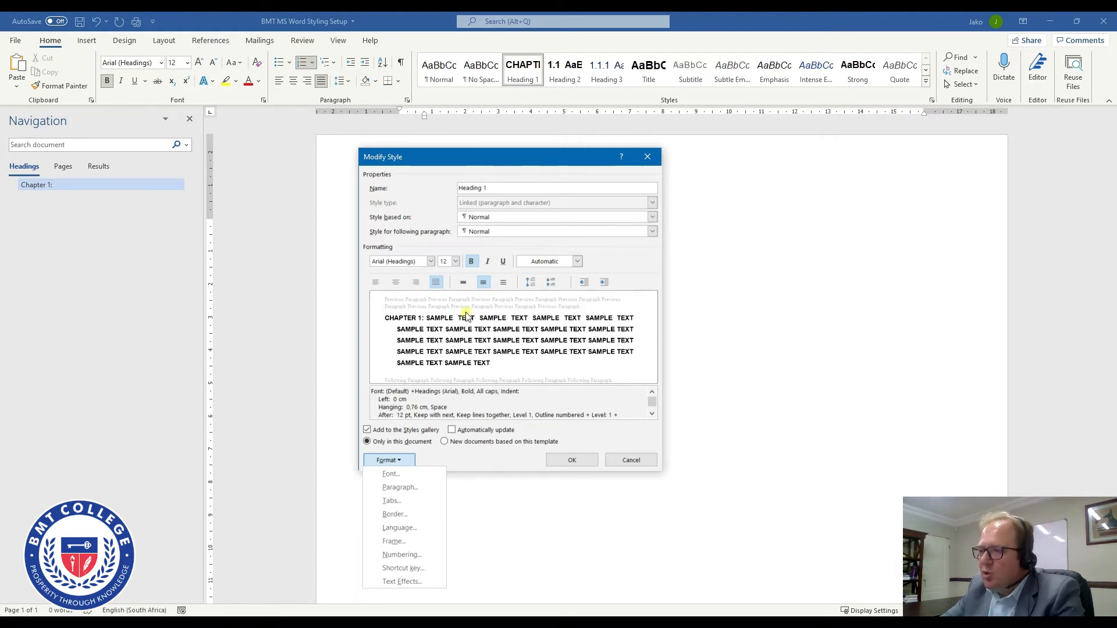
pyautogui.click(399, 461)
pyautogui.click(399, 463)
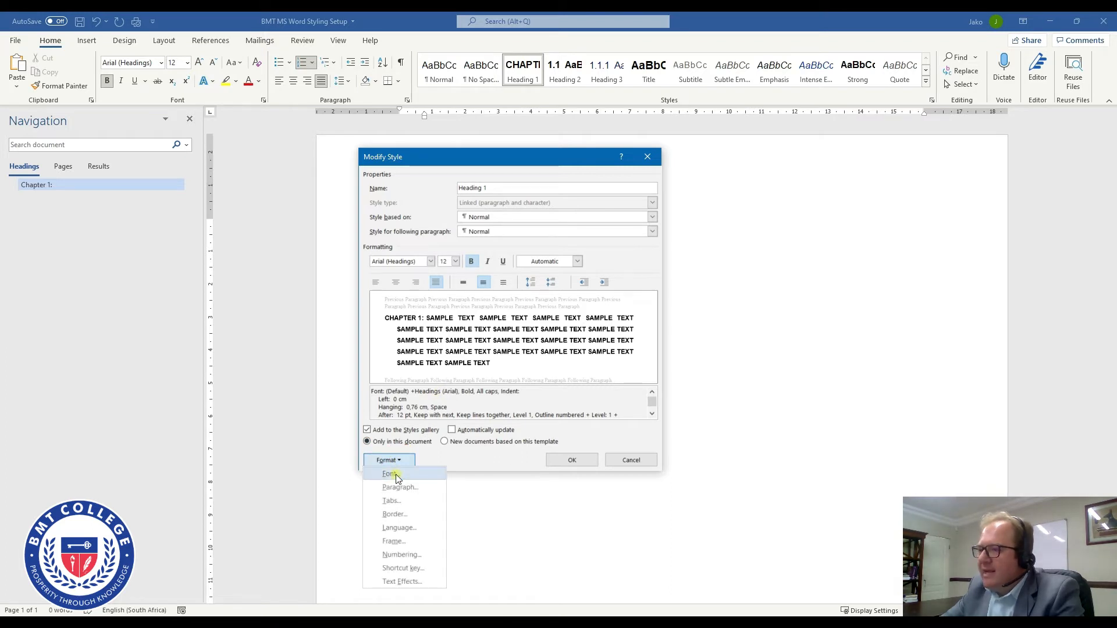
pyautogui.click(391, 475)
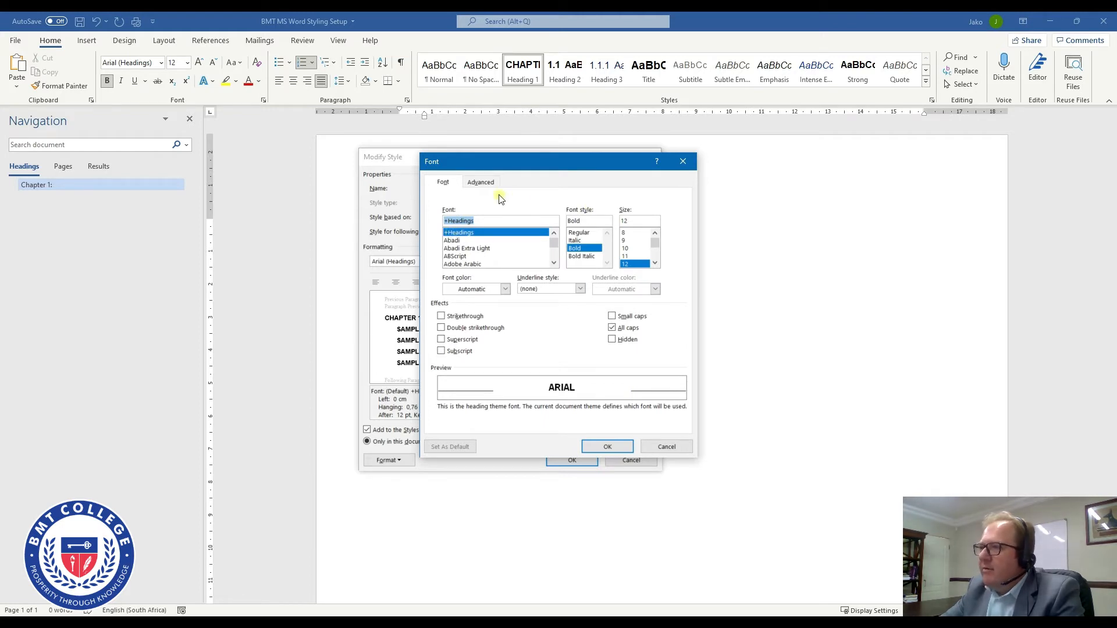
pyautogui.click(576, 249)
pyautogui.click(630, 265)
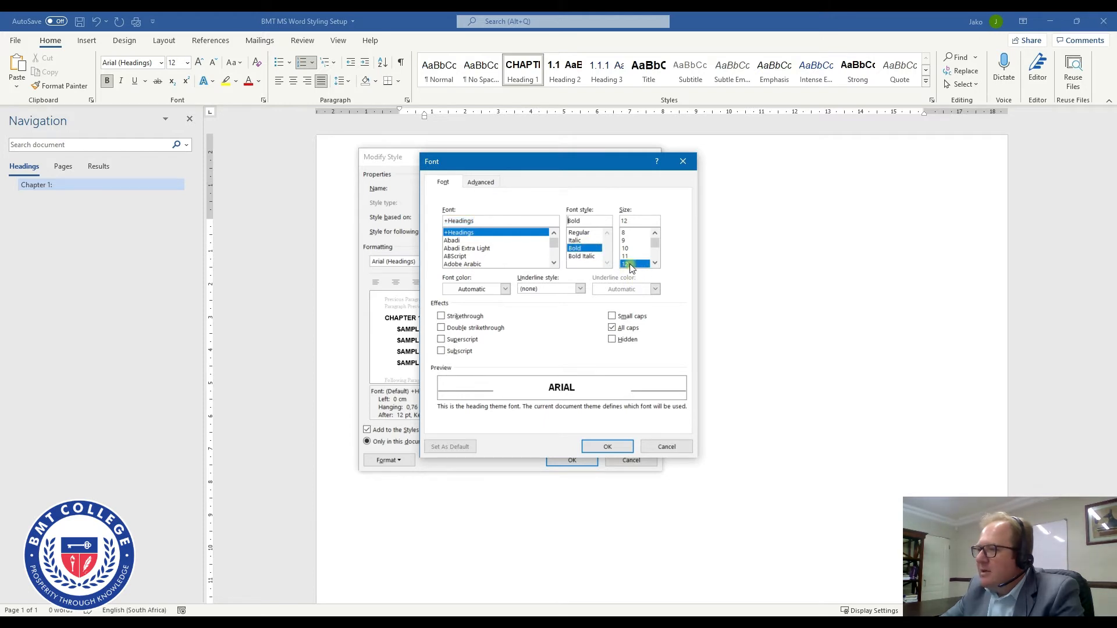
pyautogui.click(612, 328)
pyautogui.click(614, 329)
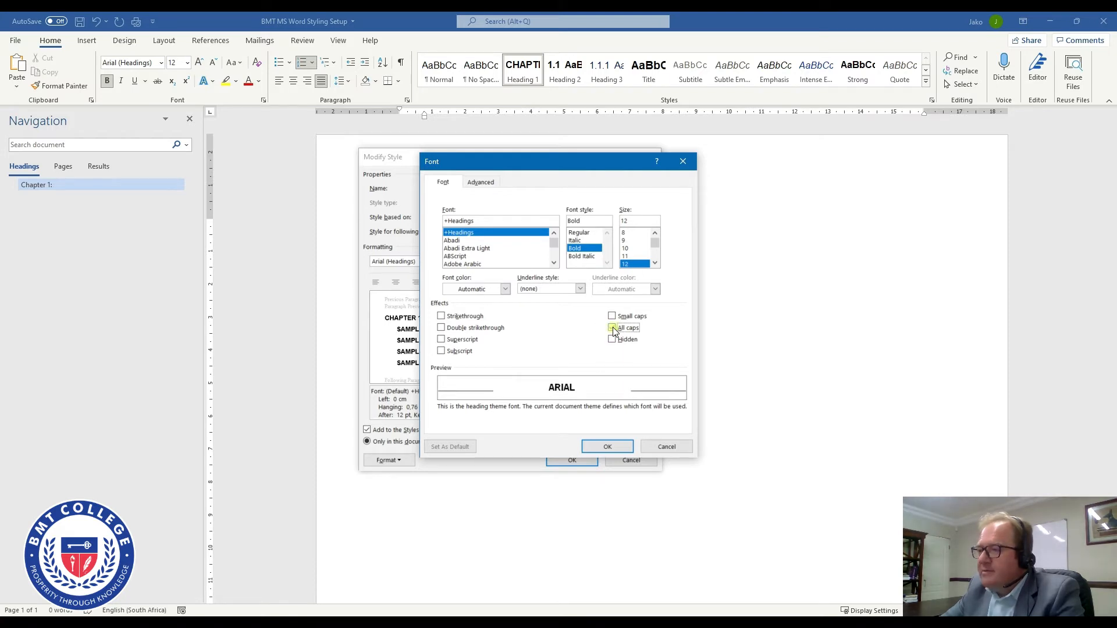
pyautogui.click(613, 329)
pyautogui.click(614, 329)
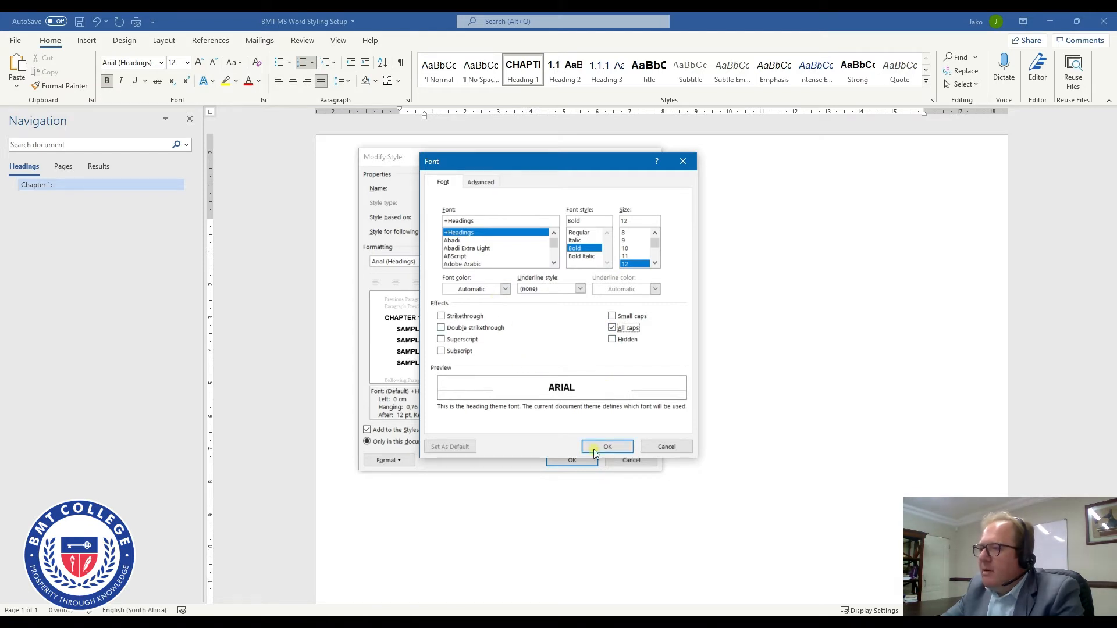
pyautogui.click(611, 447)
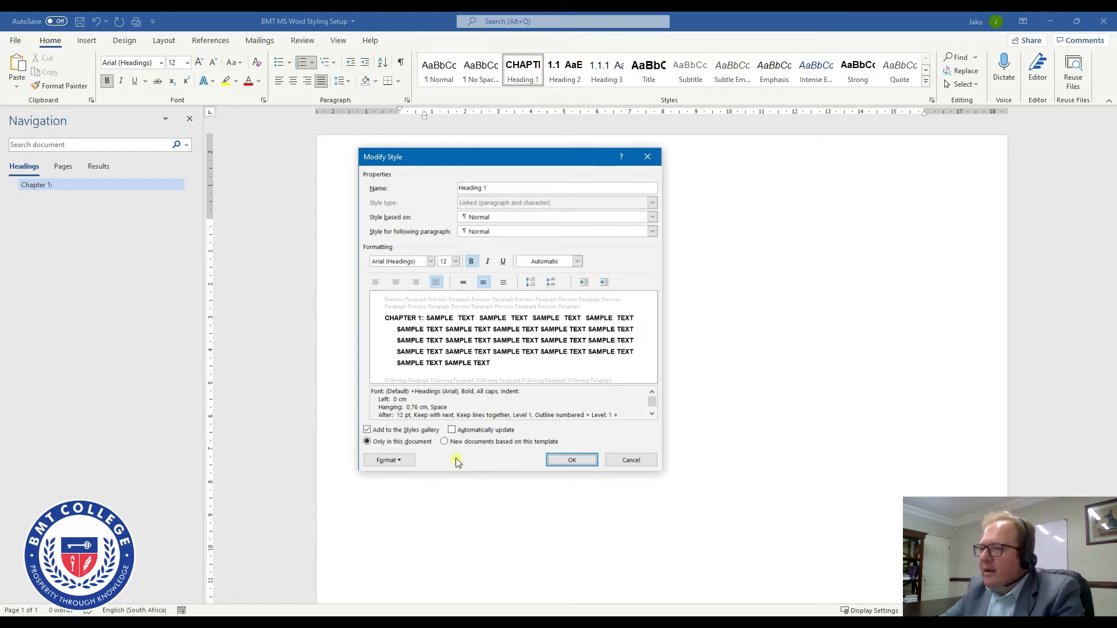
# - Set the Heading 1 style's paragraph format to Centered alignment, 1,5 lines spacing and 12 pt spacing after
pyautogui.click(400, 464)
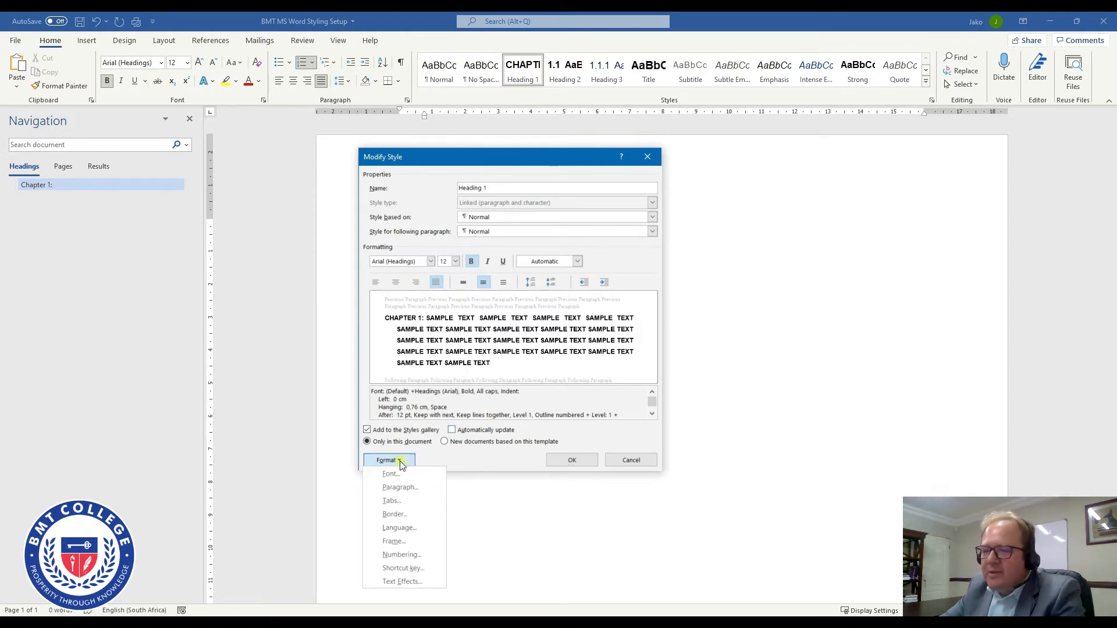
pyautogui.click(406, 490)
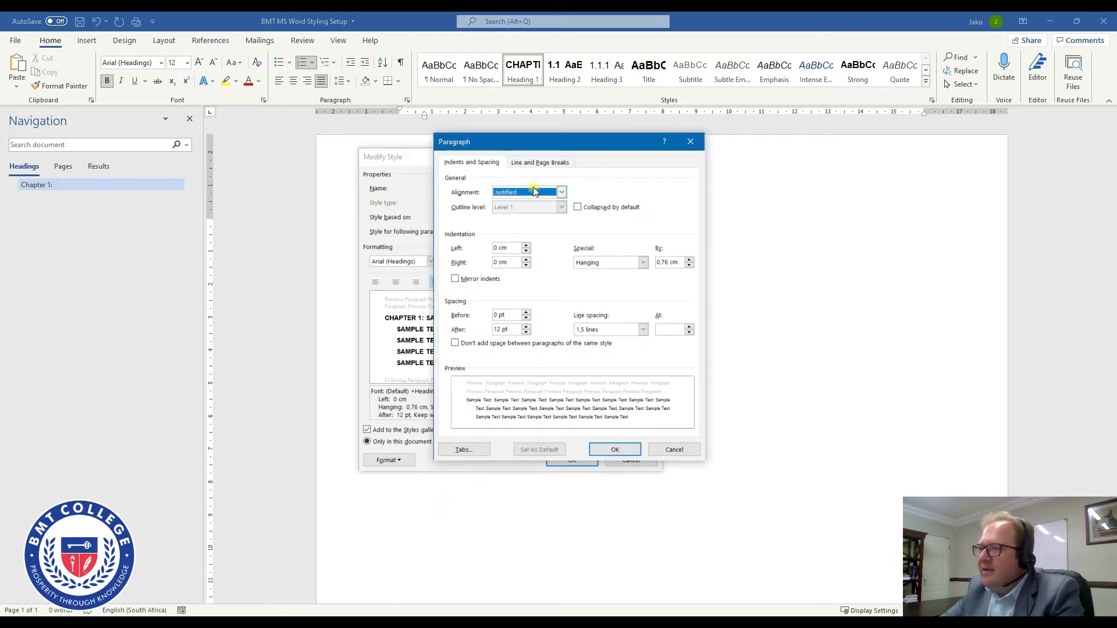
pyautogui.click(562, 192)
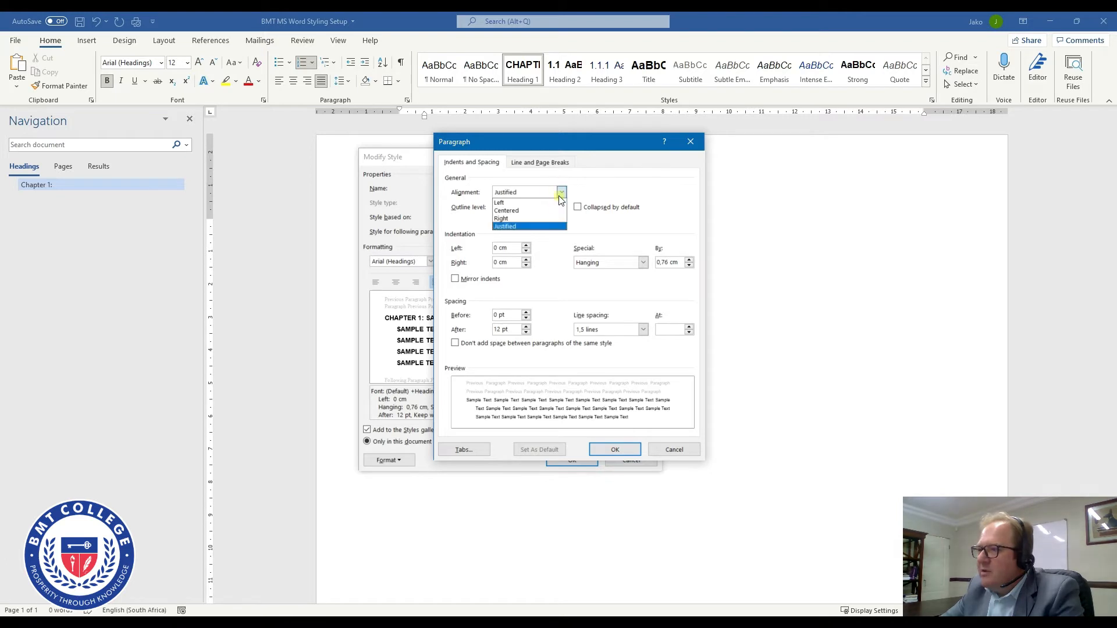
pyautogui.click(534, 214)
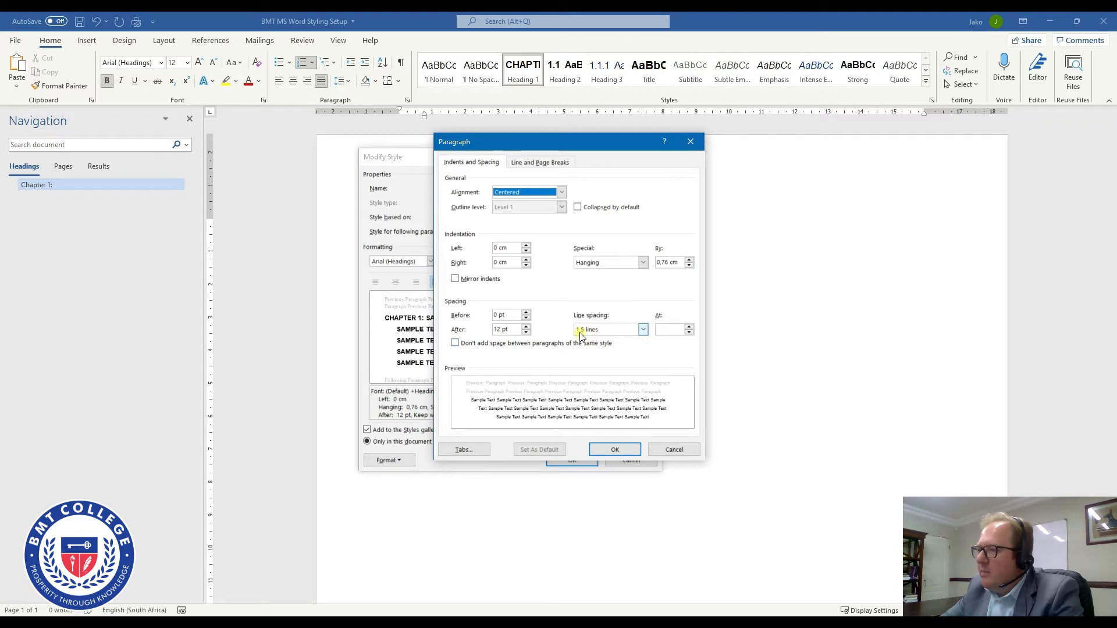
pyautogui.click(643, 329)
pyautogui.click(608, 340)
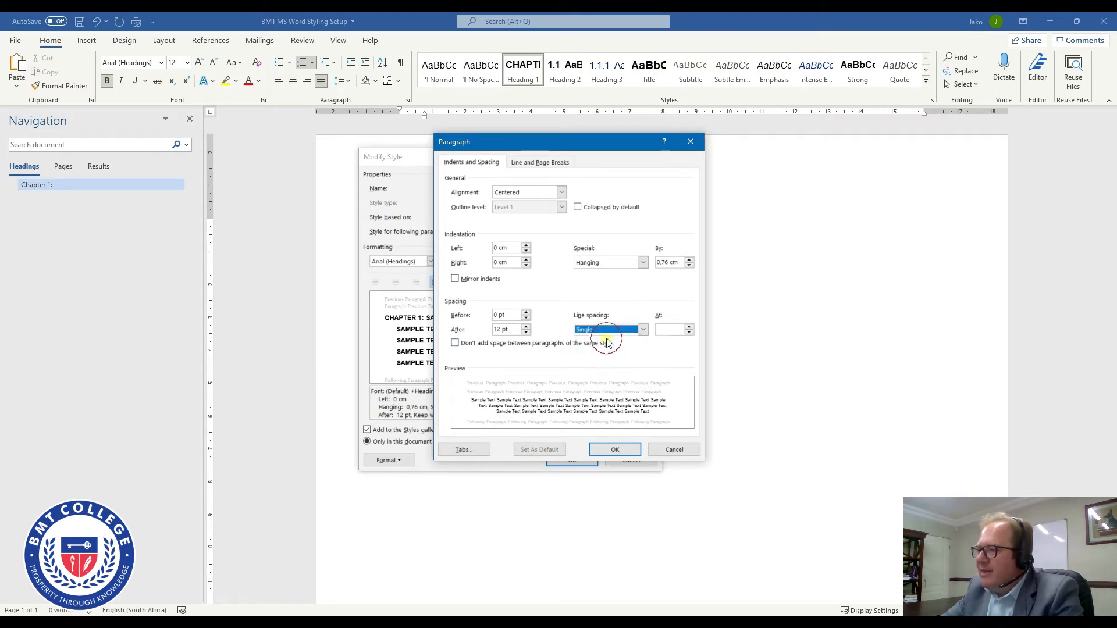
pyautogui.click(643, 329)
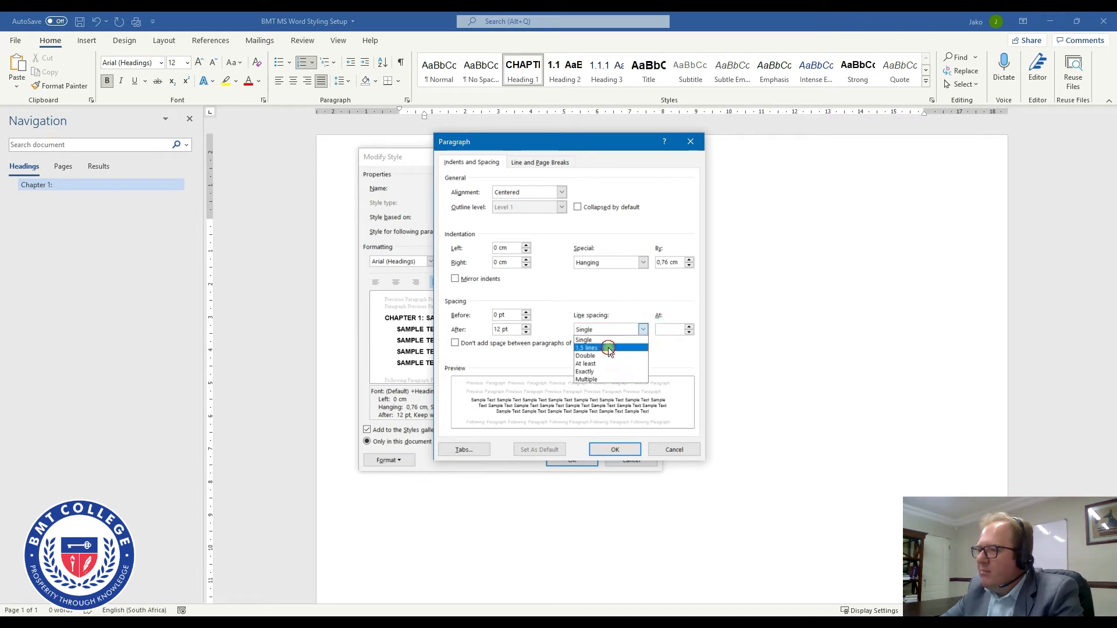
pyautogui.click(610, 349)
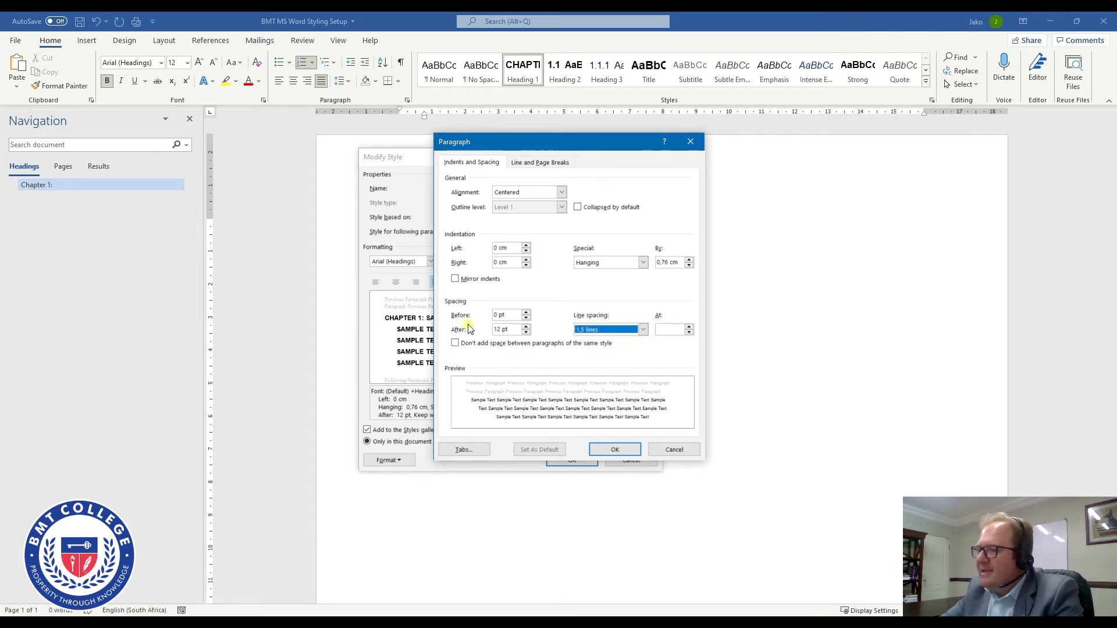
pyautogui.click(527, 333)
pyautogui.click(528, 328)
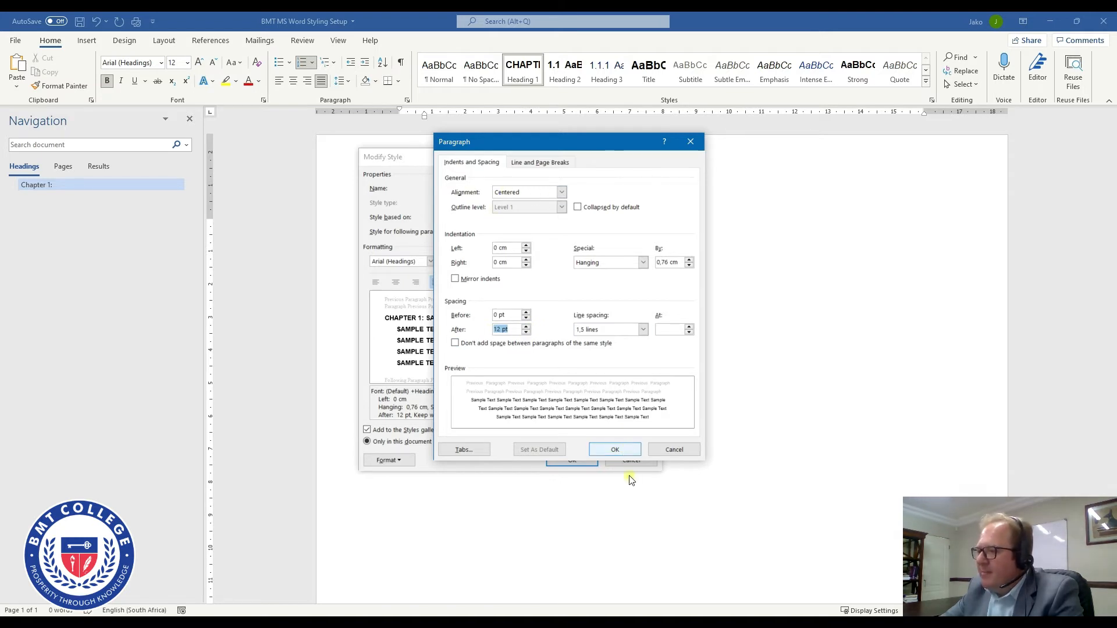
pyautogui.click(614, 451)
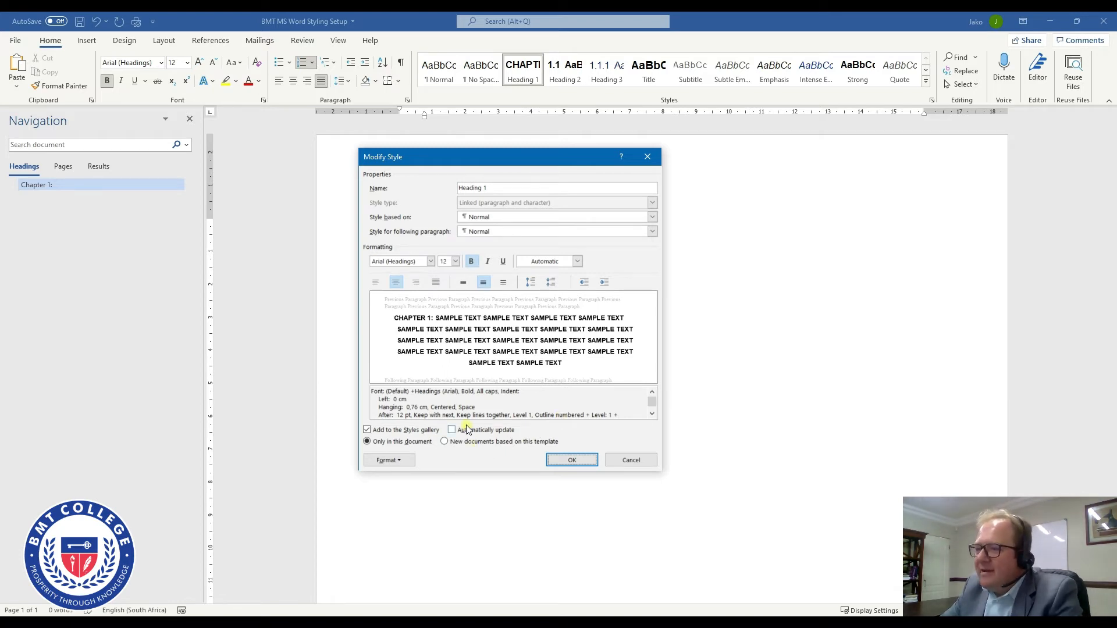
# - Add a ½ pt single-line bottom border to the paragraph in the Heading 1 style's border settings
pyautogui.click(388, 461)
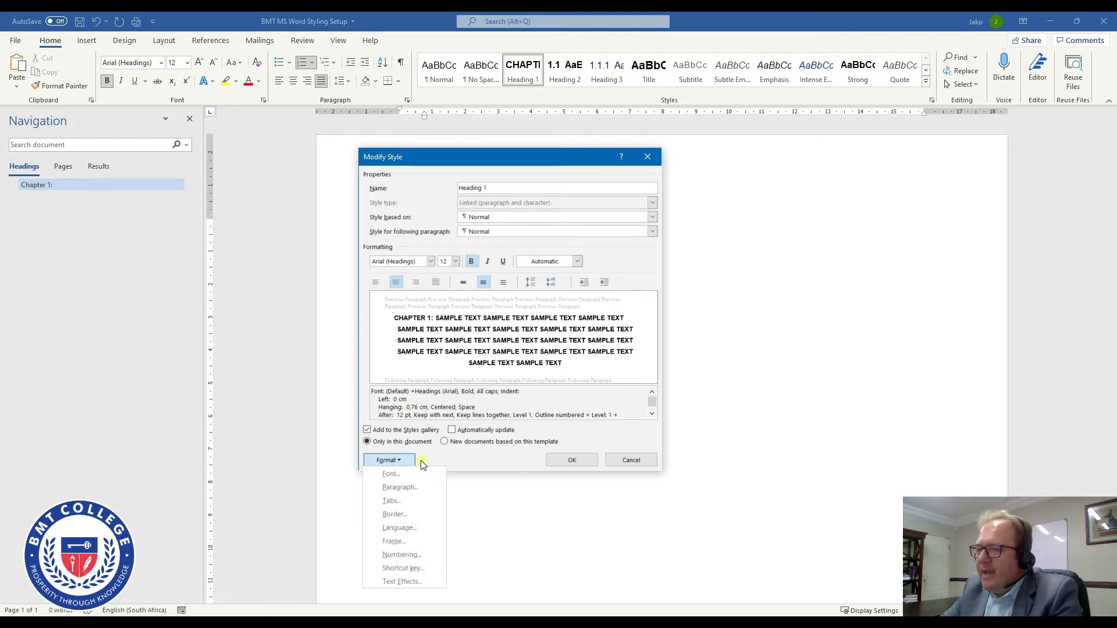
pyautogui.click(426, 463)
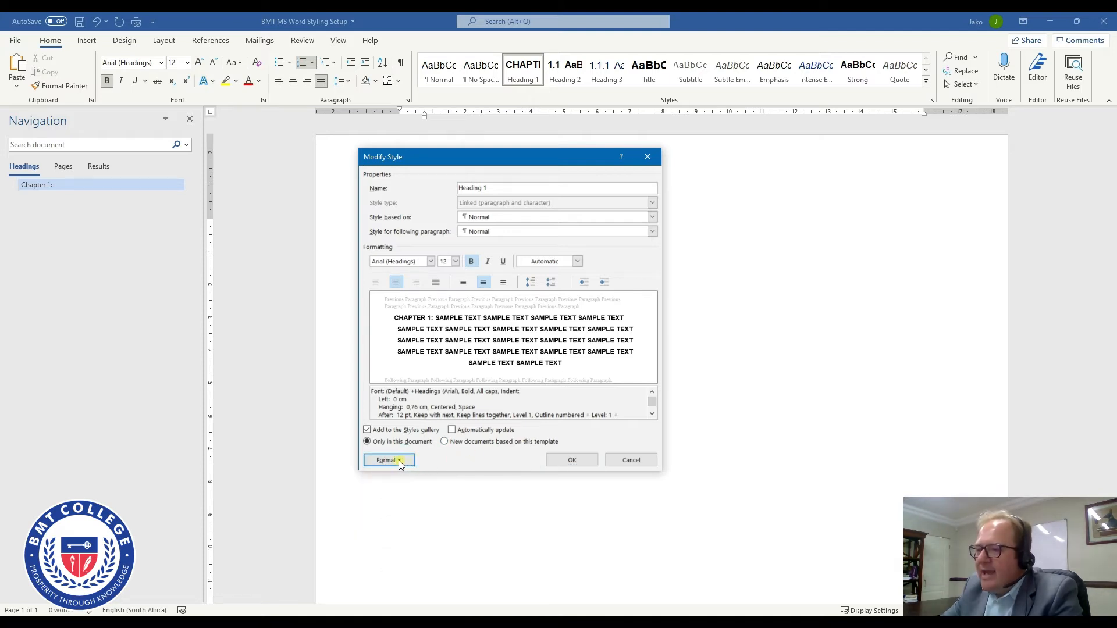
pyautogui.click(399, 460)
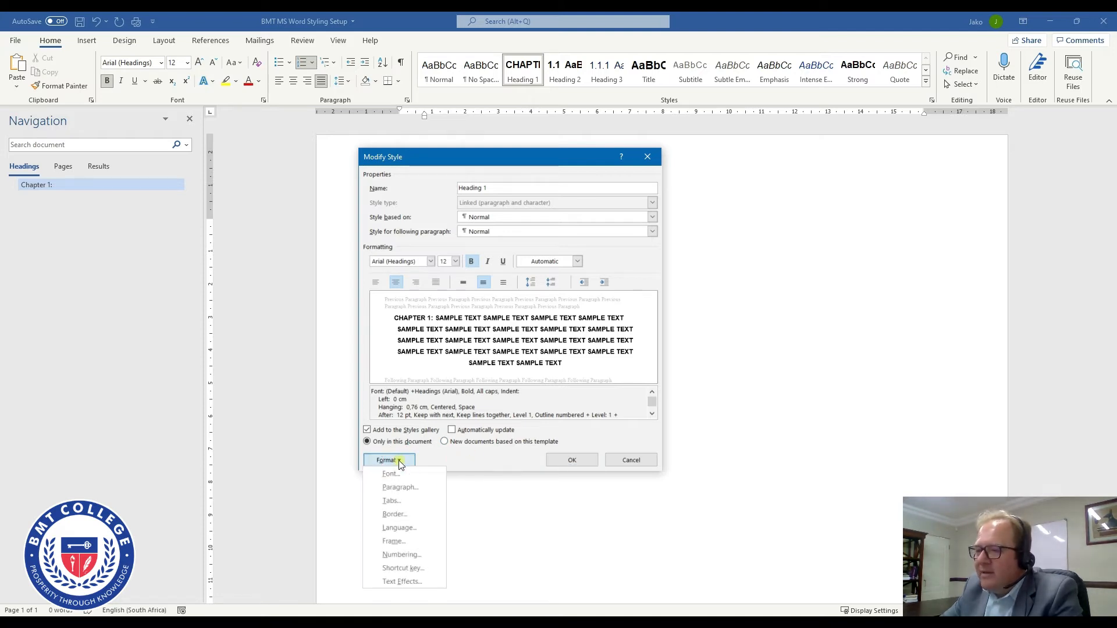
pyautogui.click(402, 515)
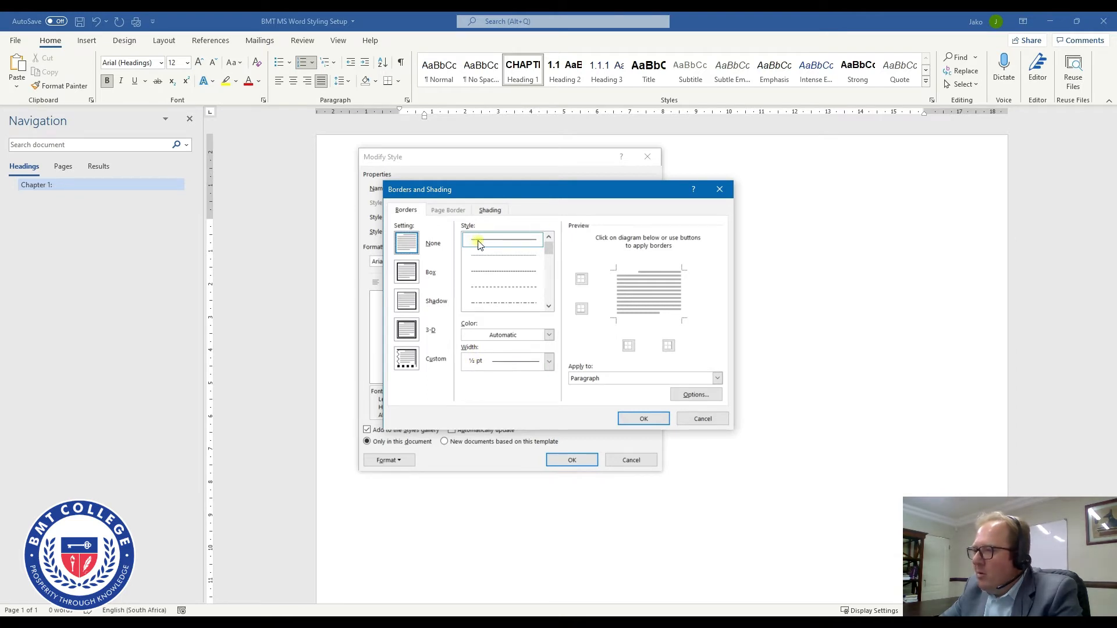
pyautogui.click(534, 339)
pyautogui.click(474, 353)
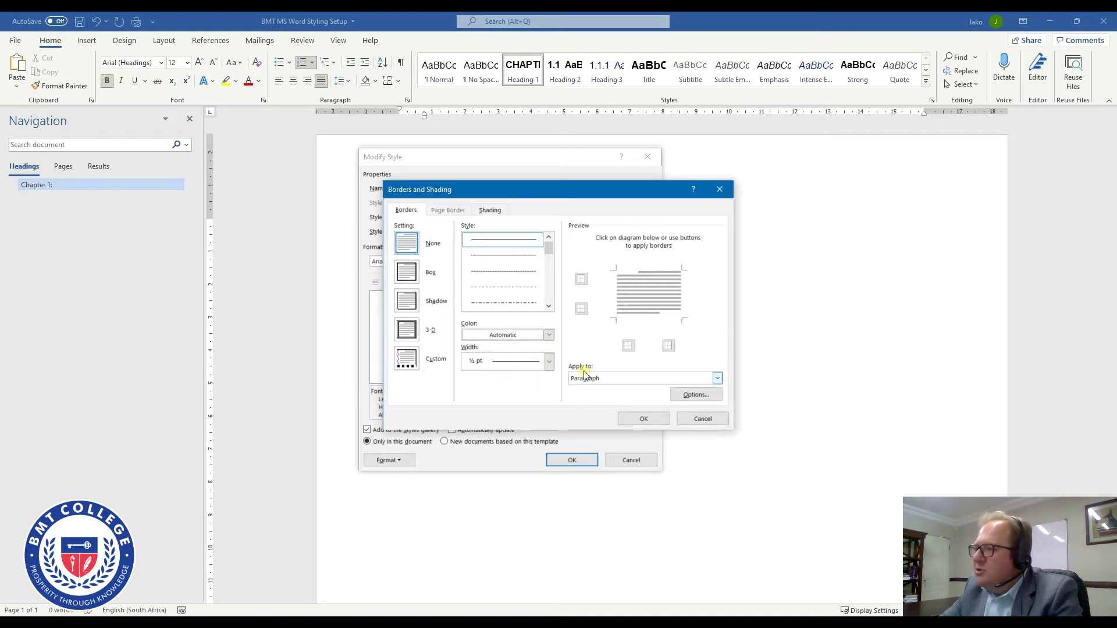
pyautogui.click(650, 323)
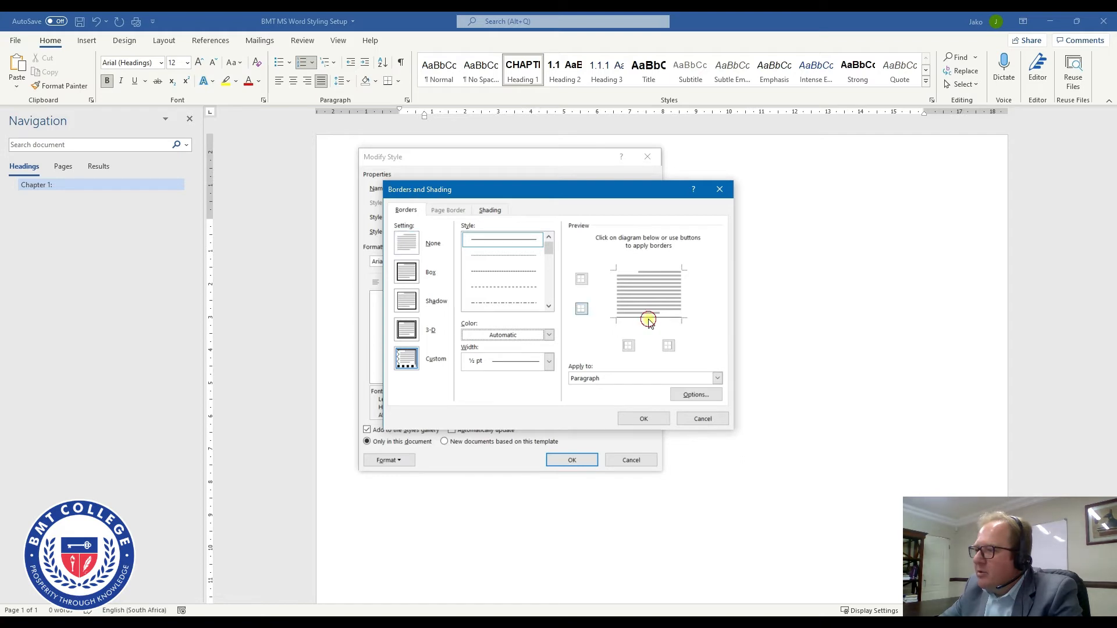
# - Try adding right, top and left borders to the Heading 1 style, and remove them again
pyautogui.click(684, 289)
pyautogui.click(673, 272)
pyautogui.click(617, 297)
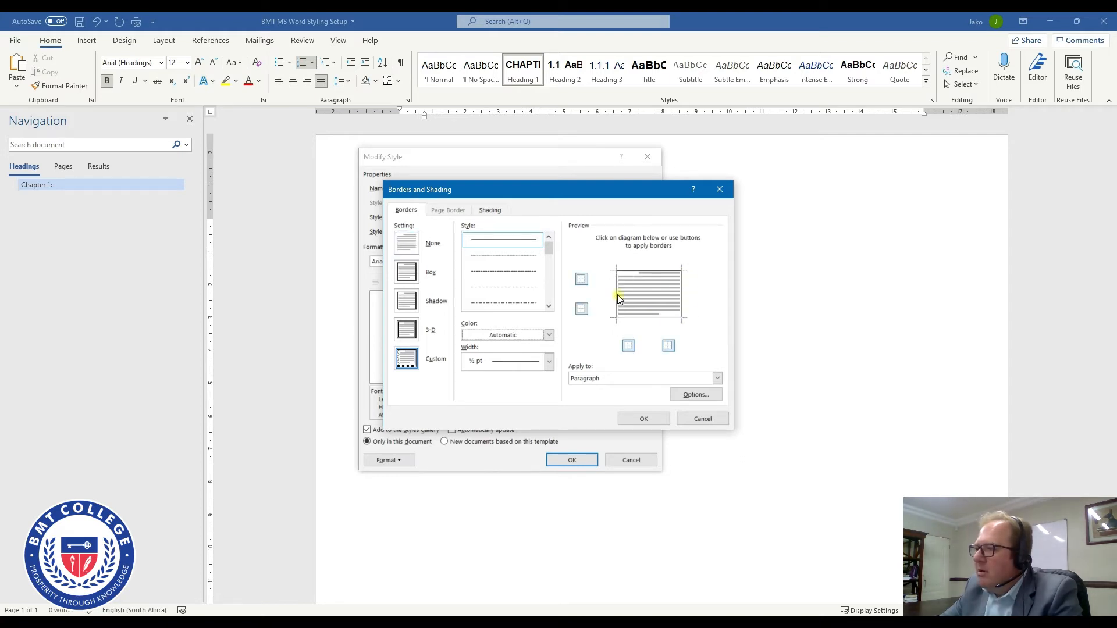
pyautogui.click(633, 277)
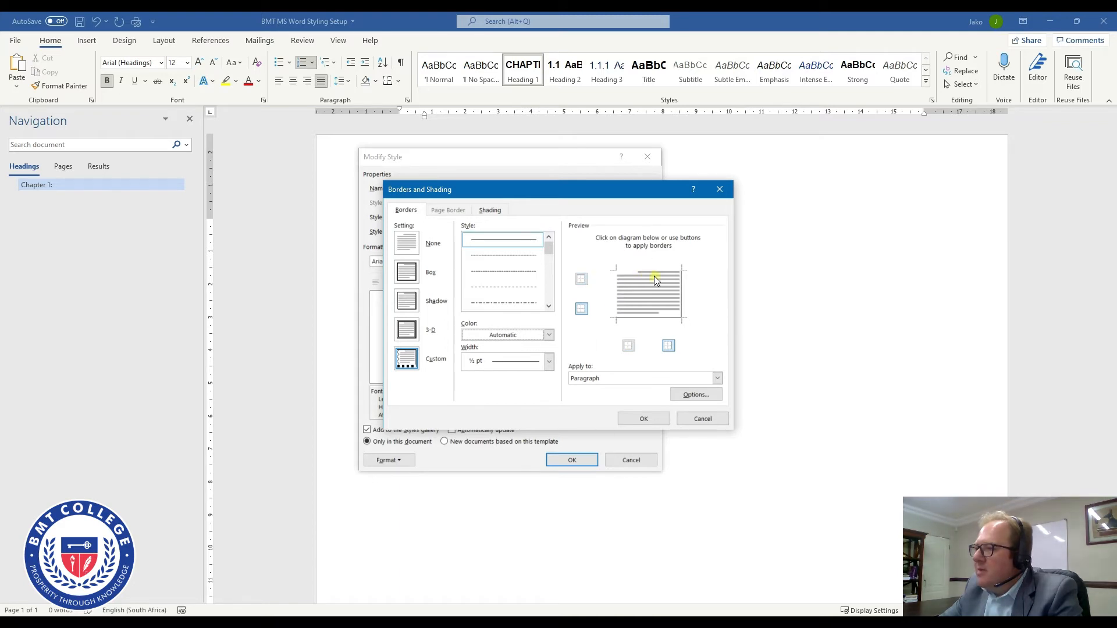
pyautogui.click(681, 290)
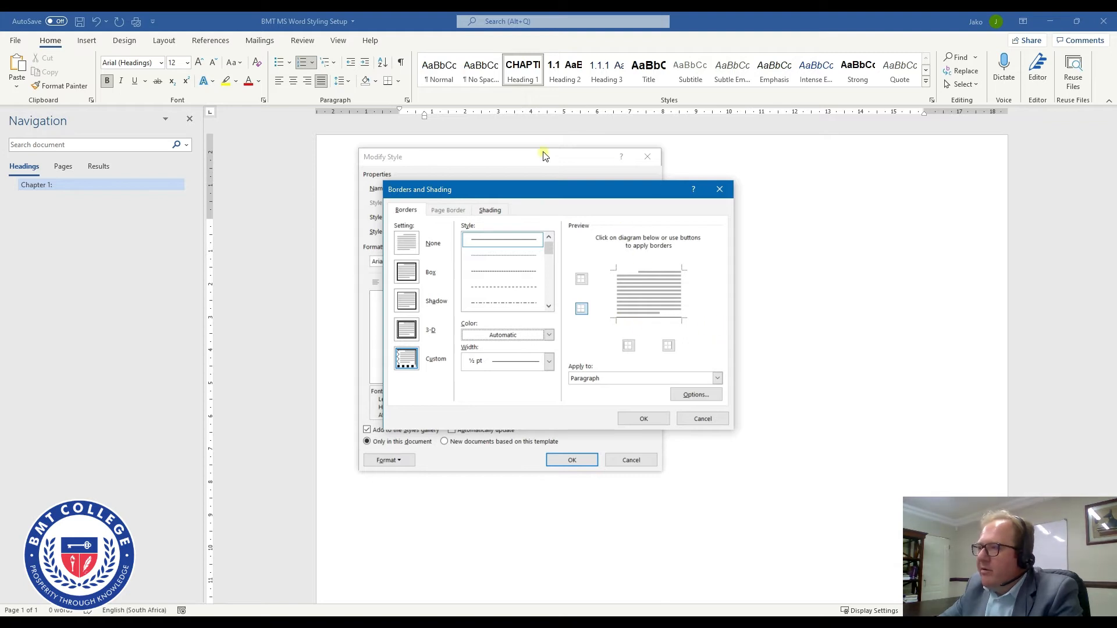
# - Confirm the border settings and apply the changes to the Heading 1 style
pyautogui.click(645, 419)
pyautogui.click(574, 461)
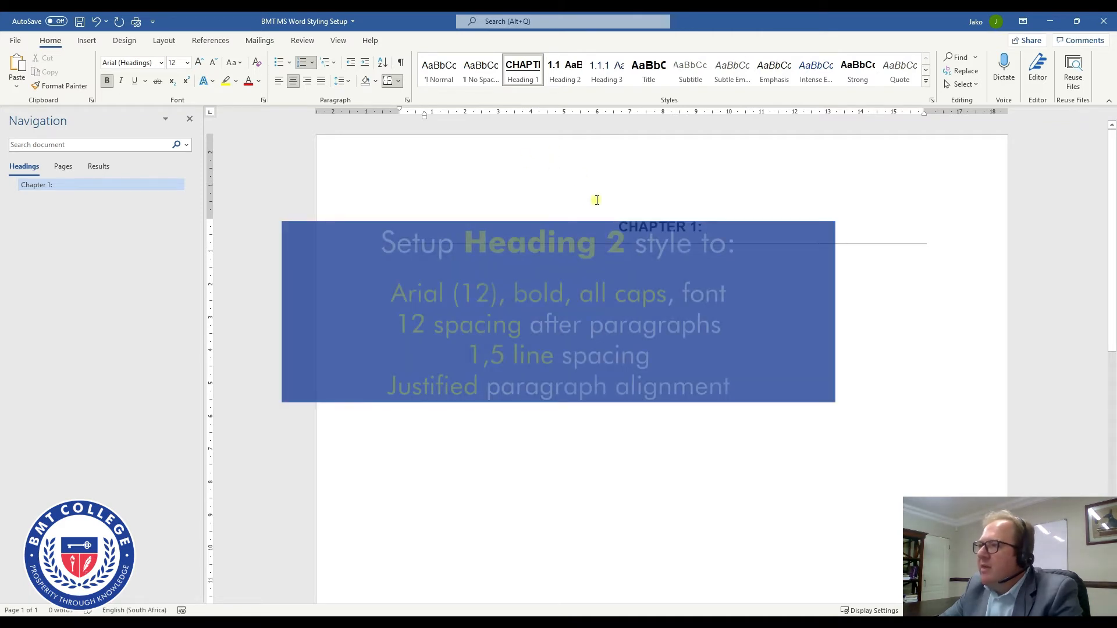
# - Apply the Heading 2 style to the current paragraph and modify the style's font to Bold with All caps
pyautogui.click(572, 77)
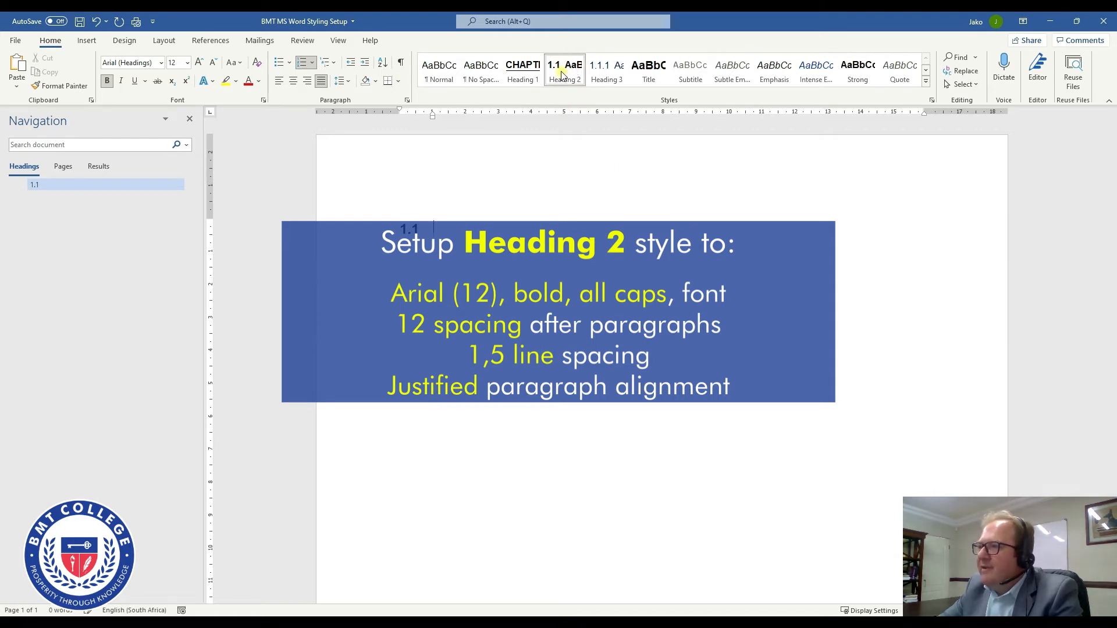
pyautogui.rightClick(562, 74)
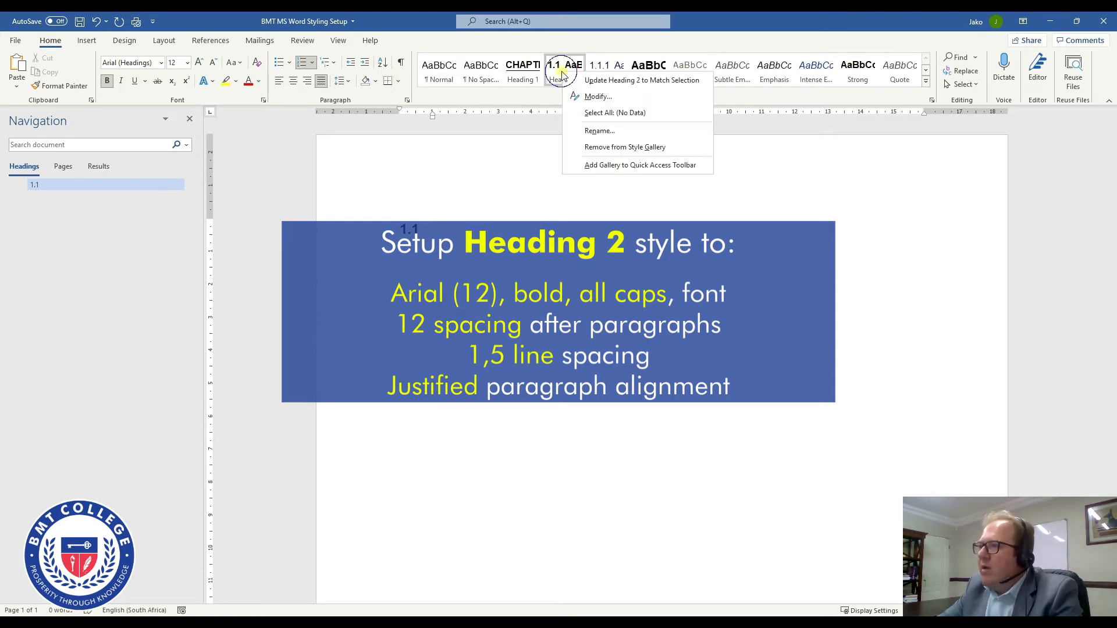
pyautogui.click(590, 97)
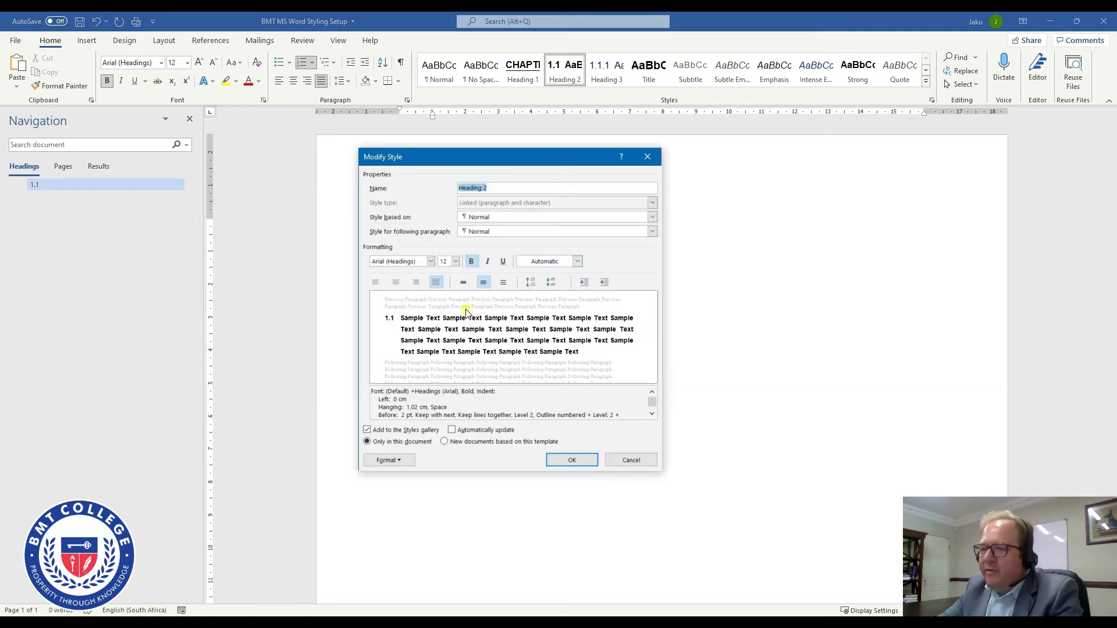
pyautogui.click(393, 460)
pyautogui.click(391, 472)
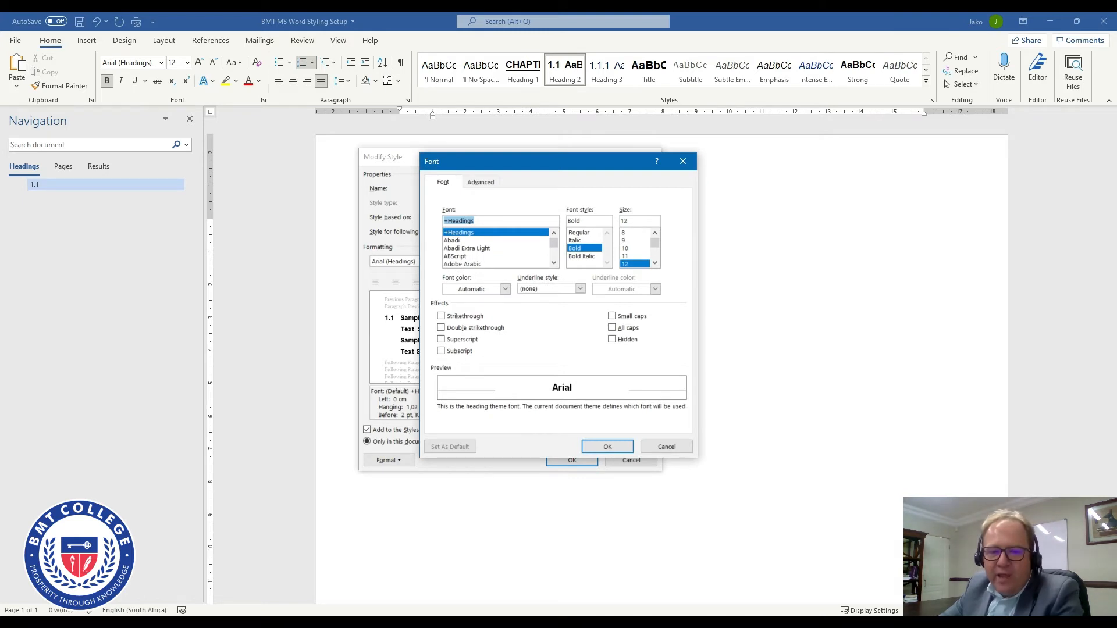
pyautogui.click(575, 248)
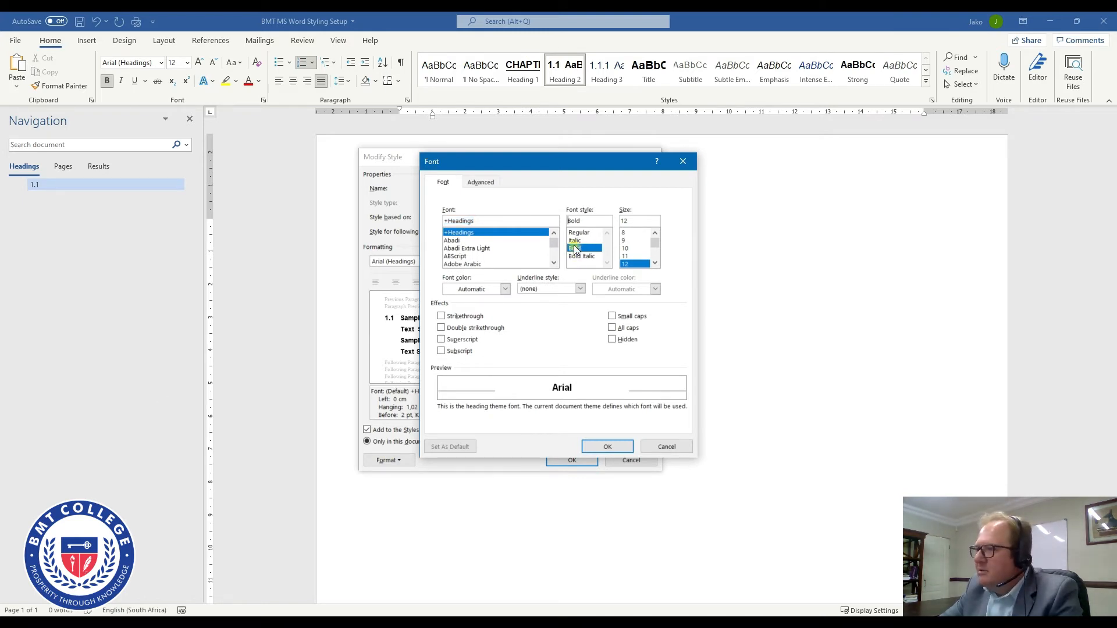
pyautogui.click(615, 329)
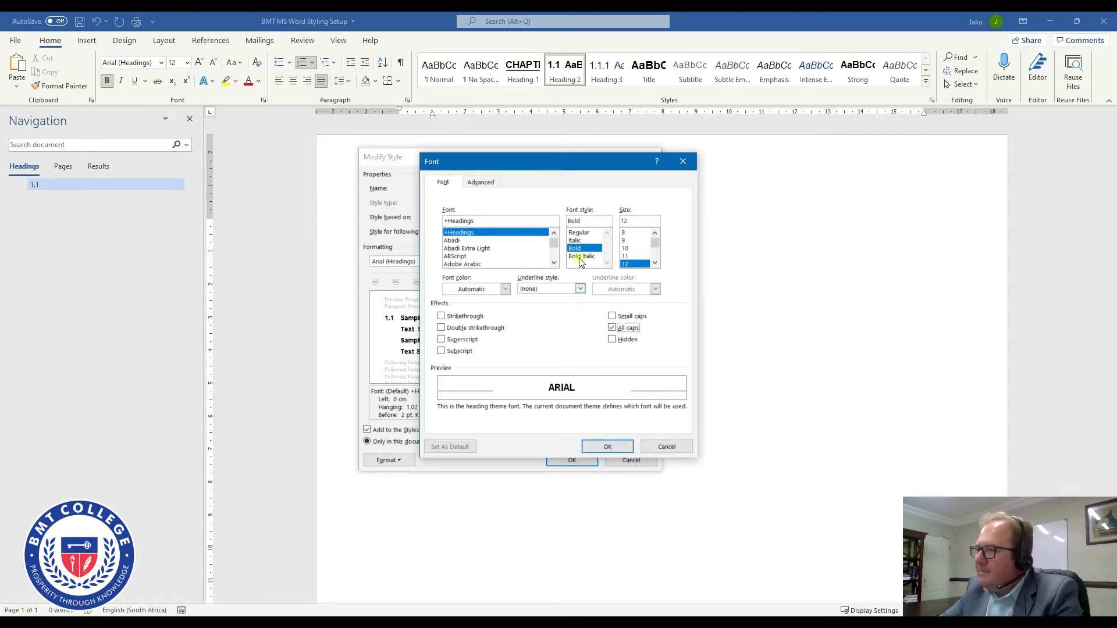
pyautogui.click(605, 447)
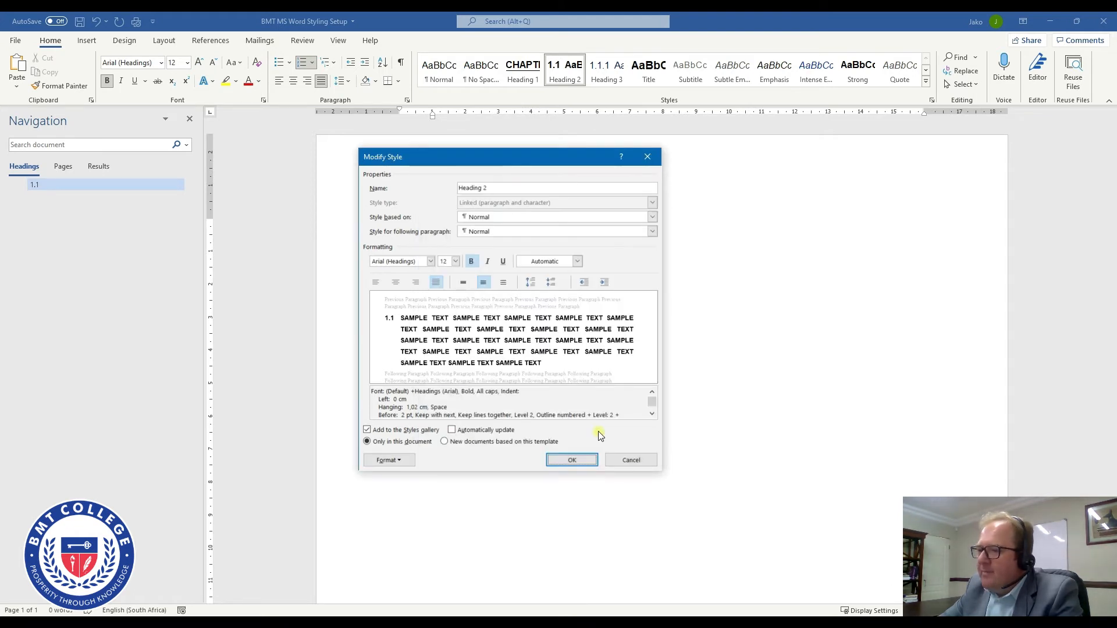
# - Set the Heading 2 style's paragraph spacing to 0 pt before and 12 pt after, and apply the style changes
pyautogui.click(396, 459)
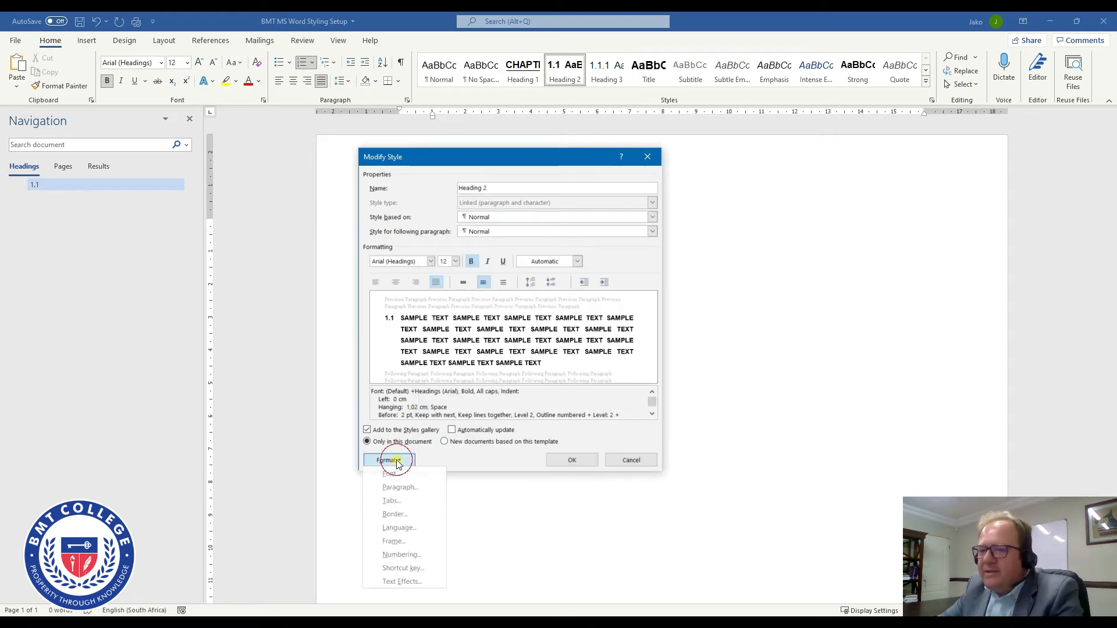
pyautogui.click(413, 488)
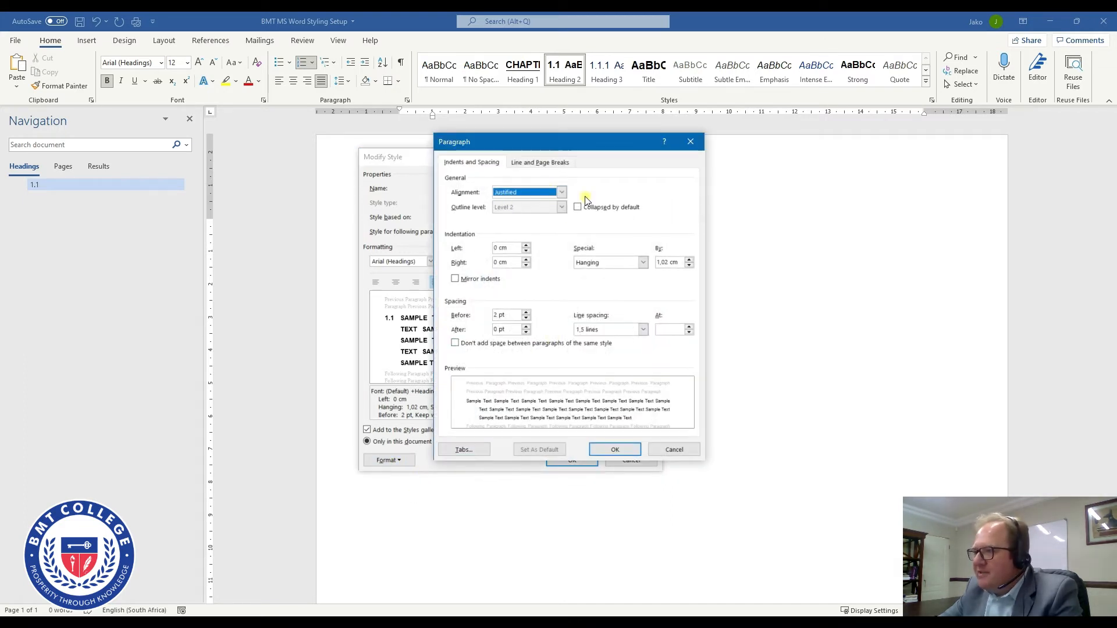
pyautogui.click(527, 322)
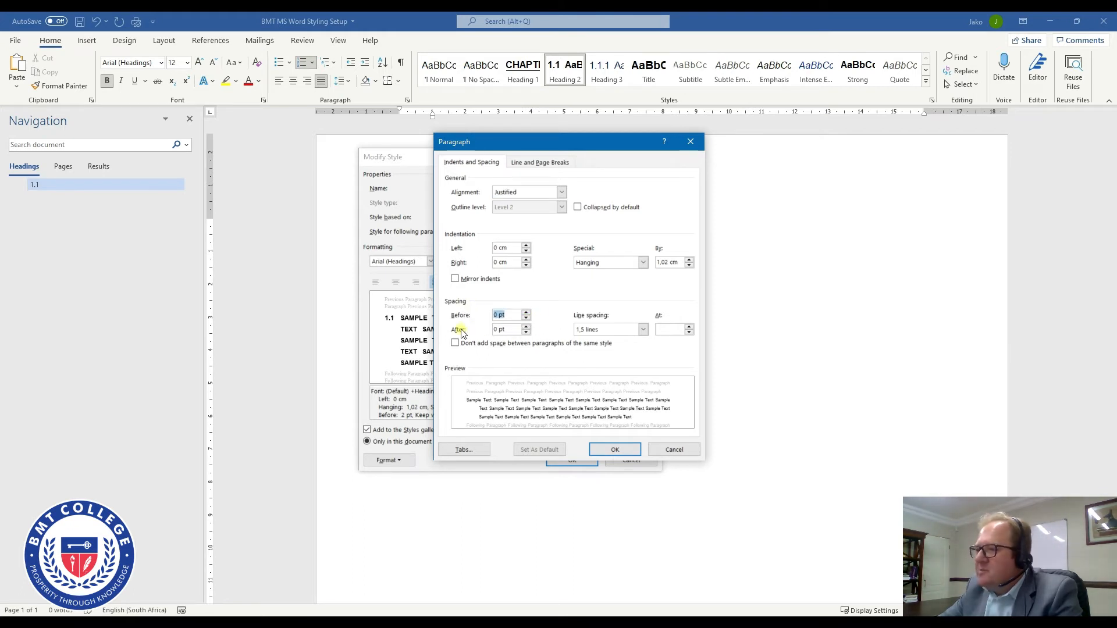
pyautogui.click(527, 327)
pyautogui.click(526, 327)
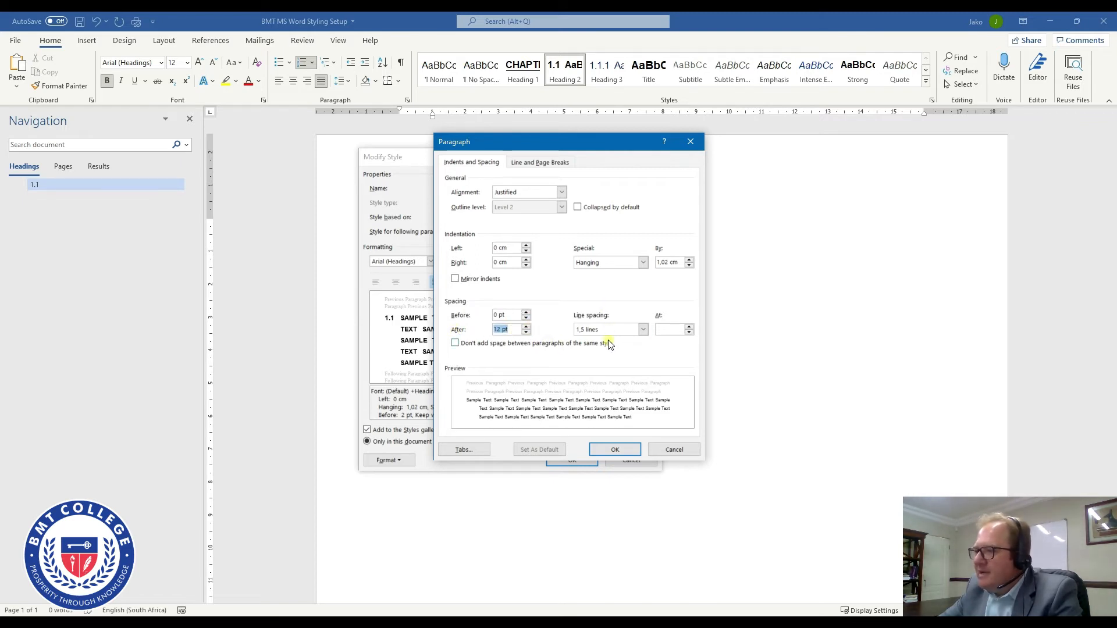
pyautogui.click(615, 450)
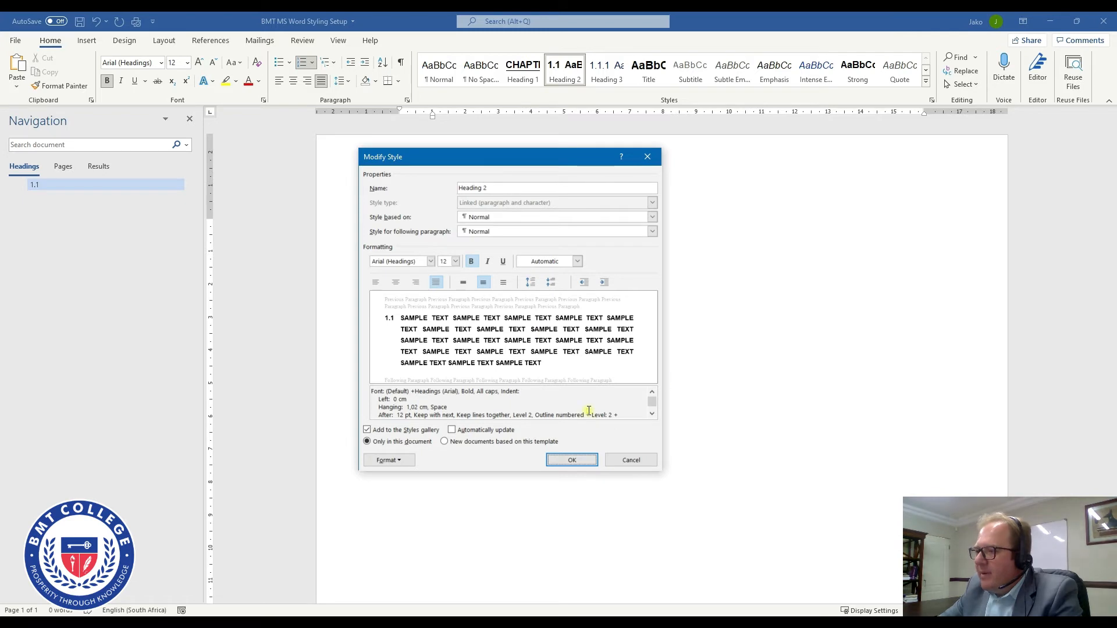
pyautogui.click(564, 459)
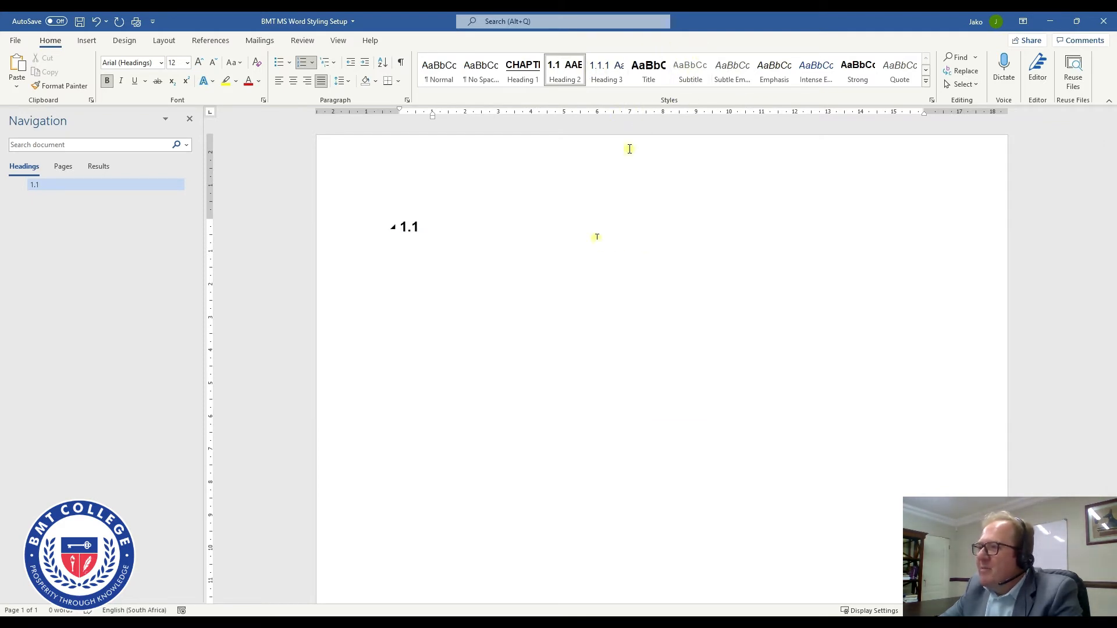
# - Apply the Heading 3 style to the current paragraph and set the style's font style to Bold
pyautogui.click(605, 78)
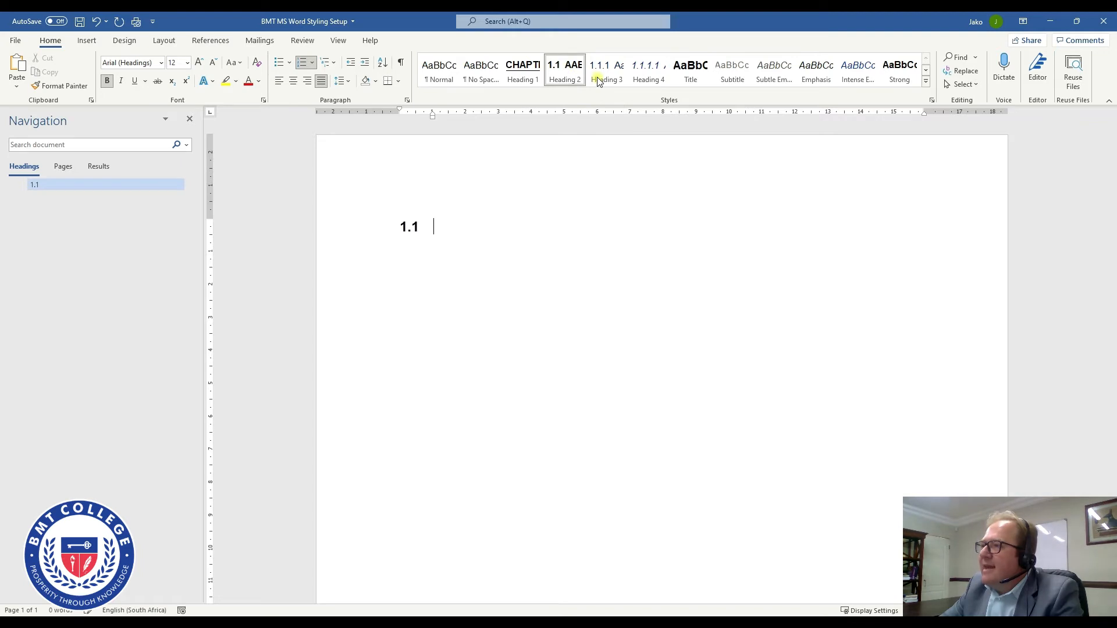
pyautogui.rightClick(611, 71)
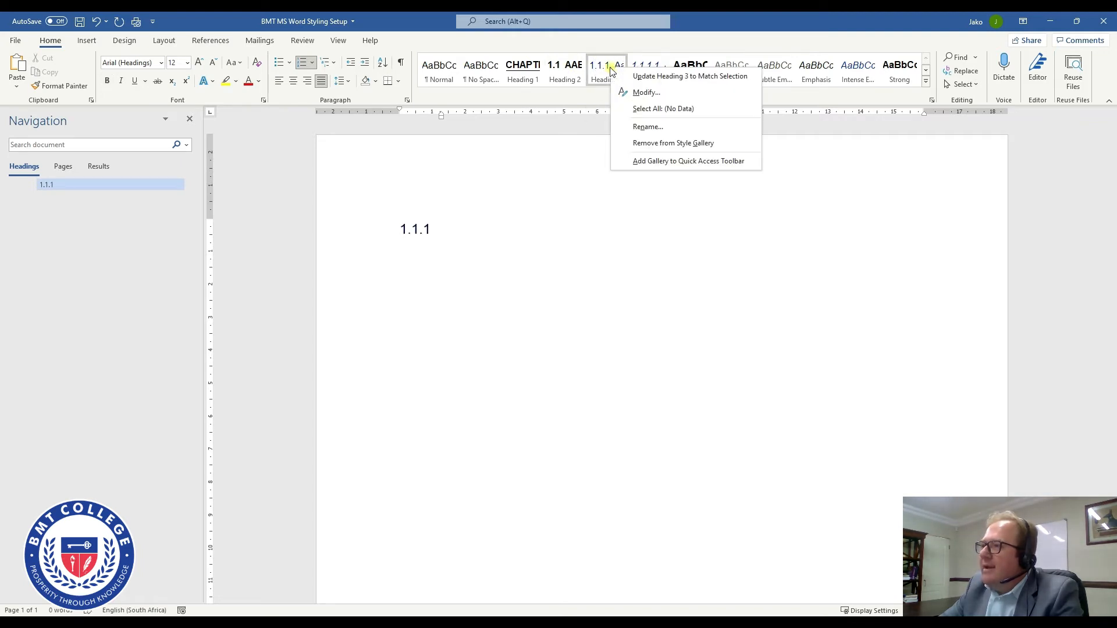
pyautogui.click(642, 94)
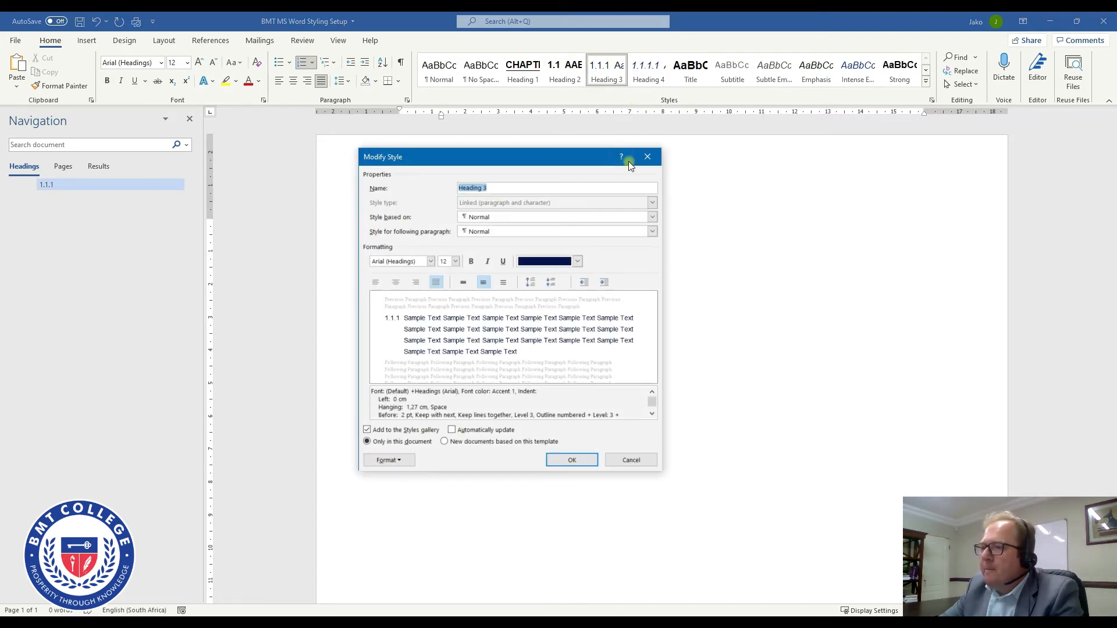
pyautogui.click(400, 460)
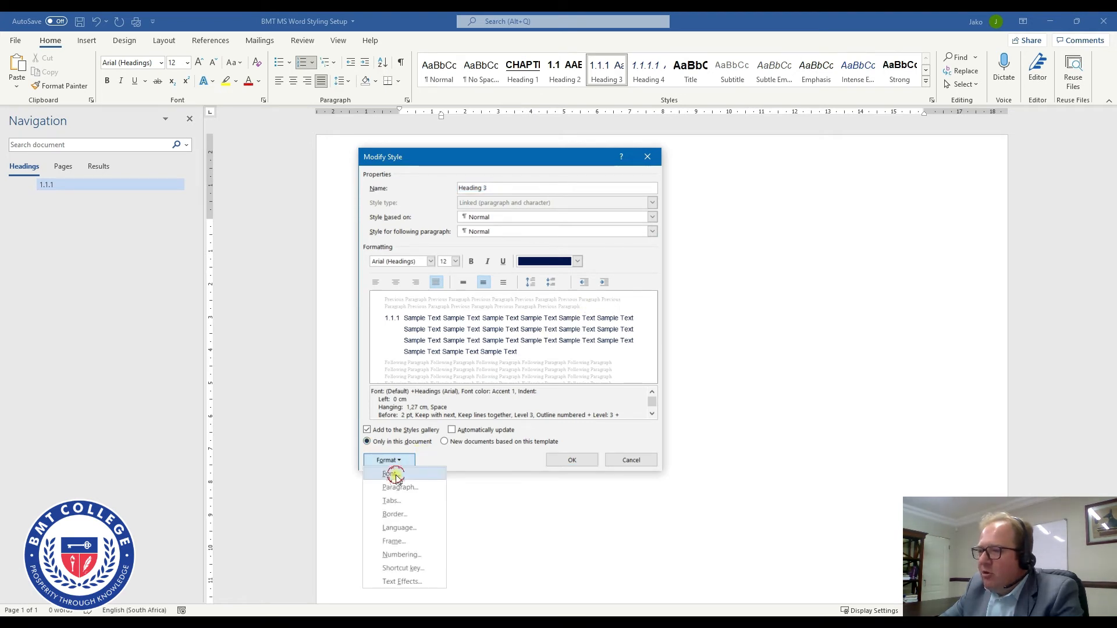
pyautogui.click(410, 474)
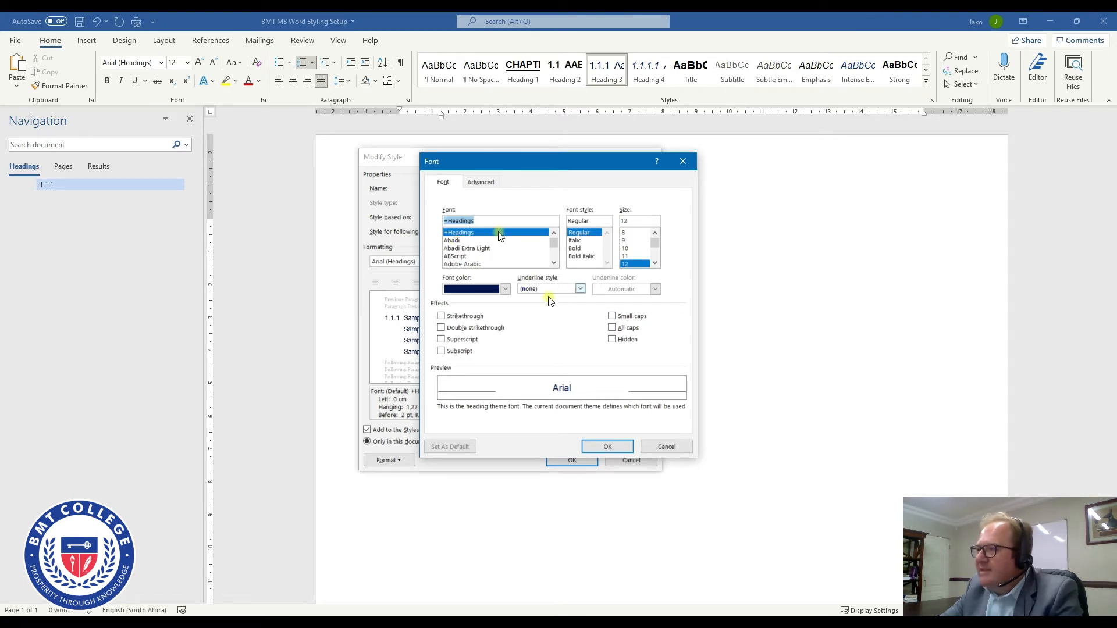
pyautogui.click(585, 249)
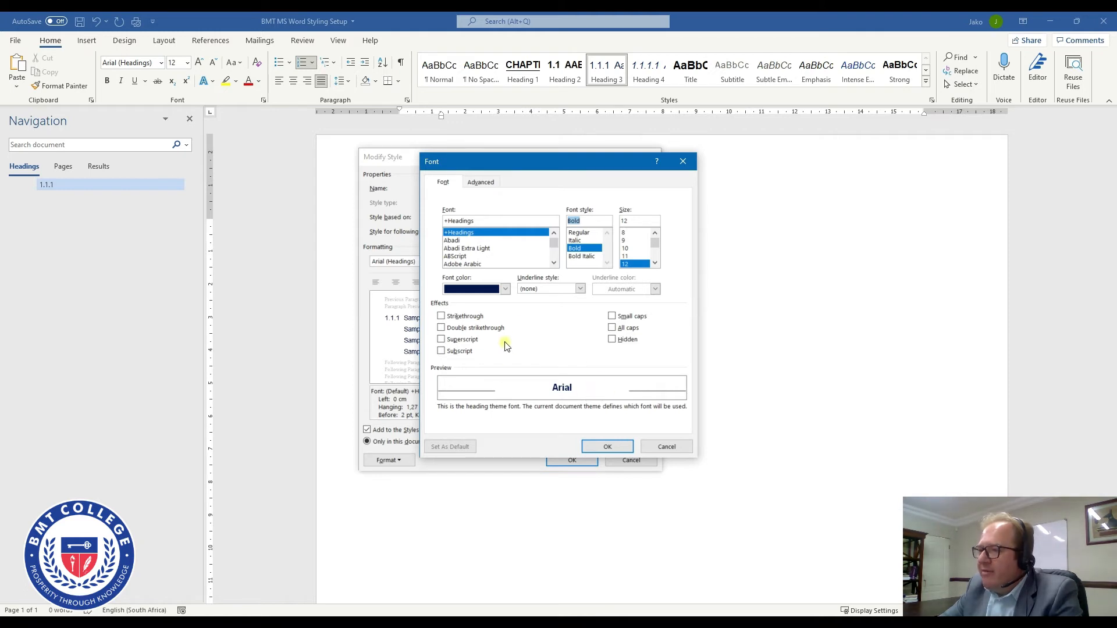
# - Set the Heading 3 style's font color to Automatic and confirm the font settings
pyautogui.click(505, 290)
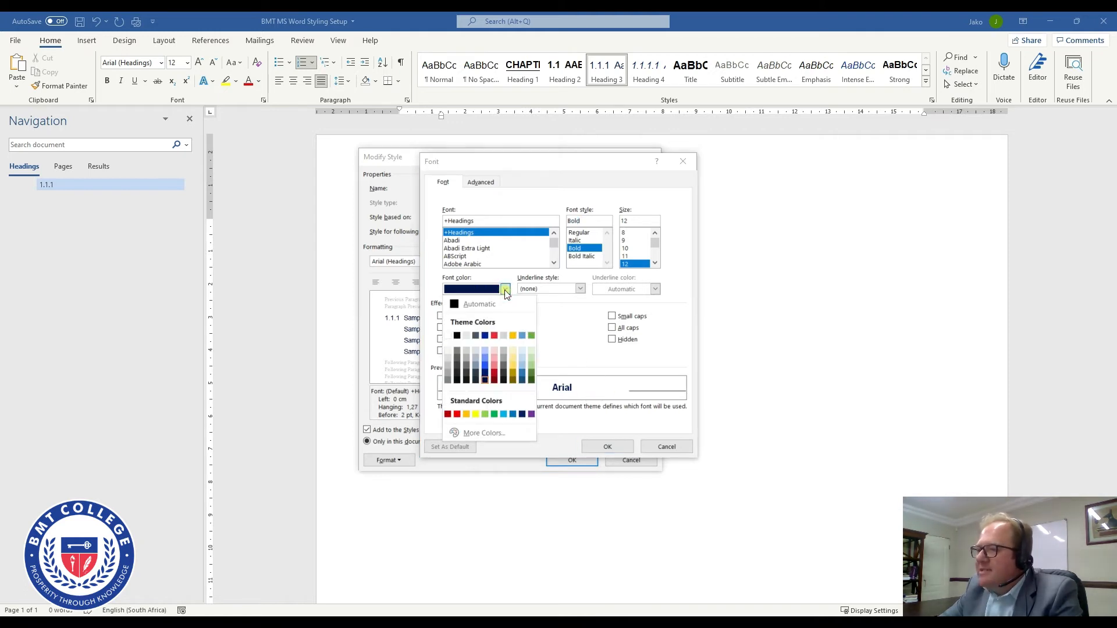
pyautogui.click(456, 305)
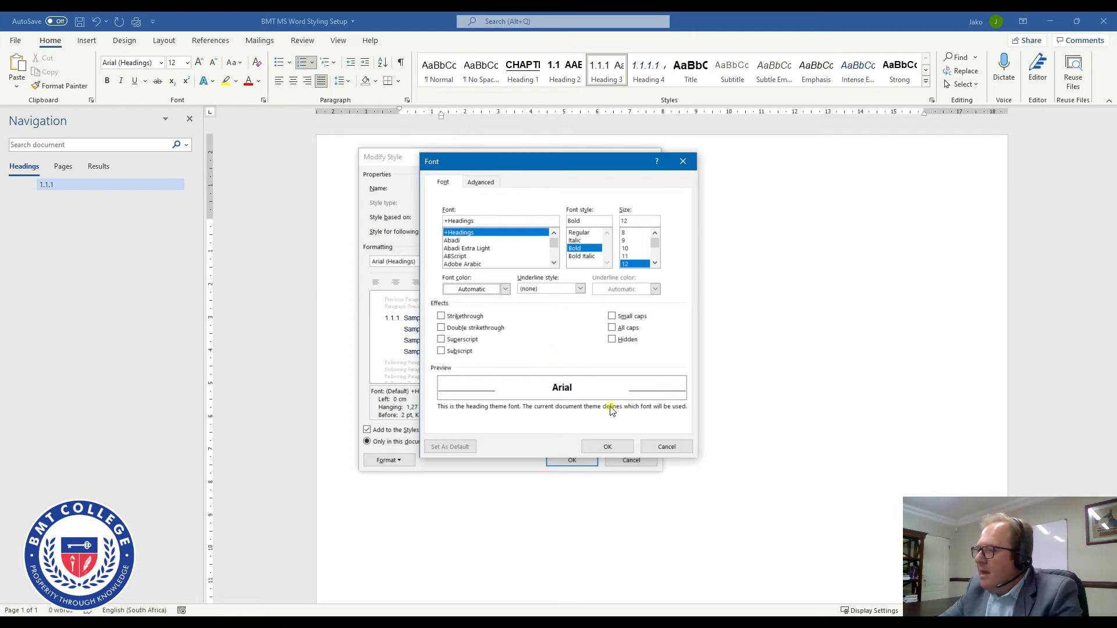
pyautogui.click(505, 289)
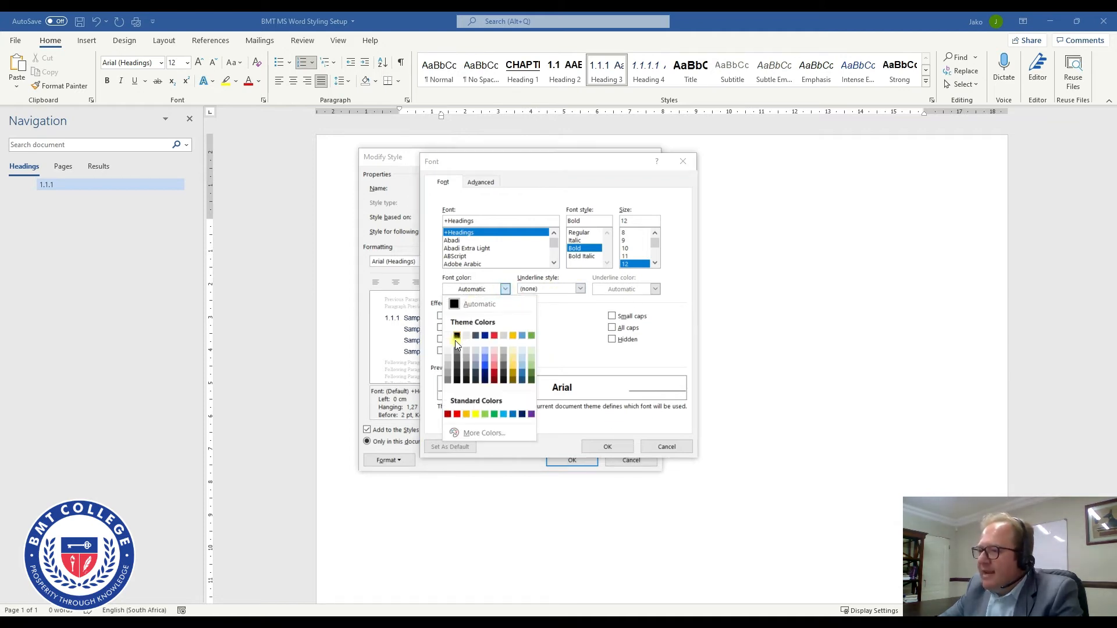
pyautogui.click(579, 340)
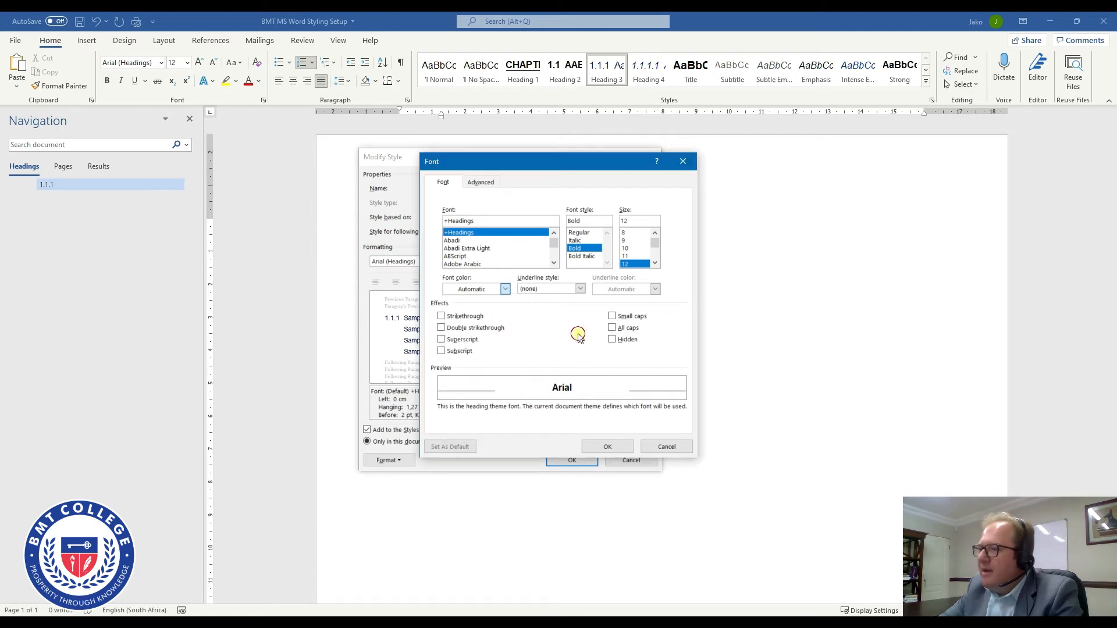
pyautogui.click(505, 289)
pyautogui.click(457, 302)
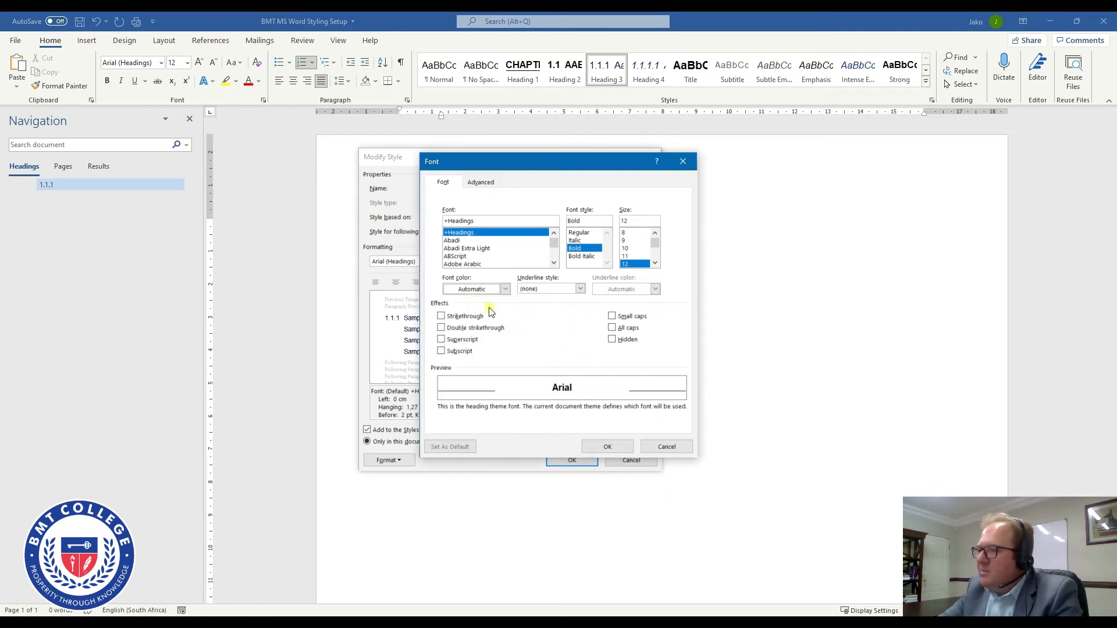
pyautogui.click(606, 448)
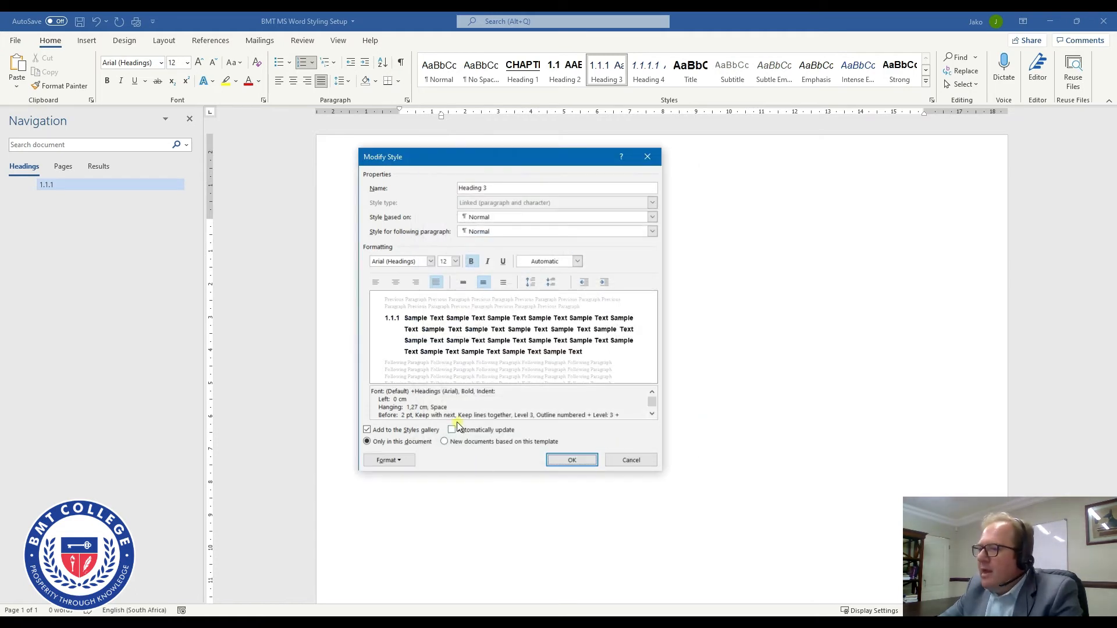
# - Set the Heading 3 style's paragraph spacing to 0 pt before and 12 pt after, and apply the style changes
pyautogui.click(403, 458)
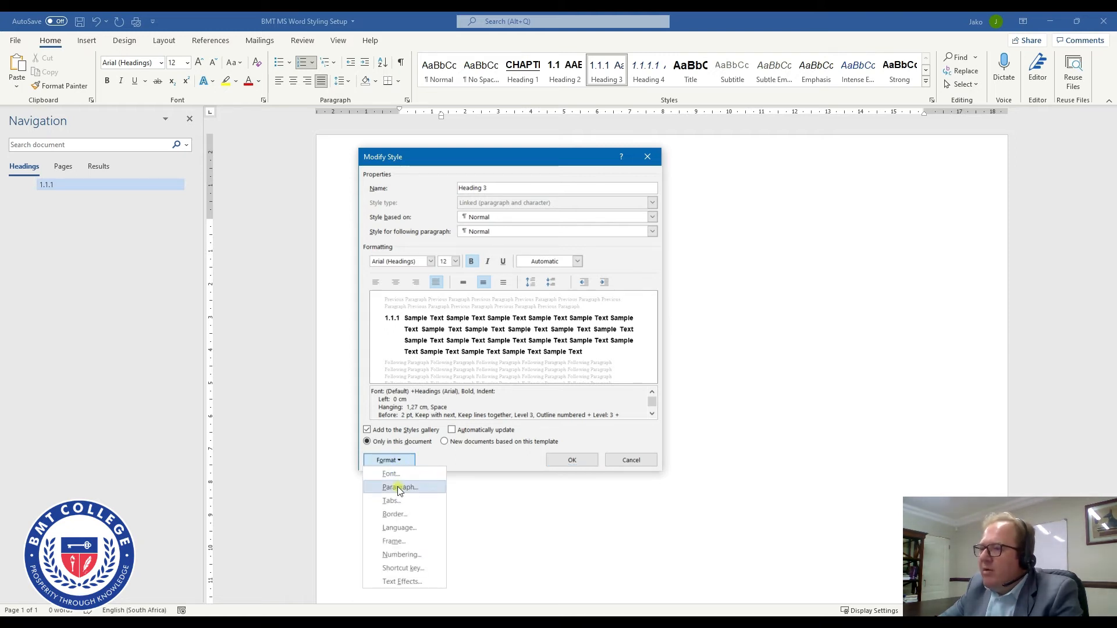
pyautogui.click(397, 487)
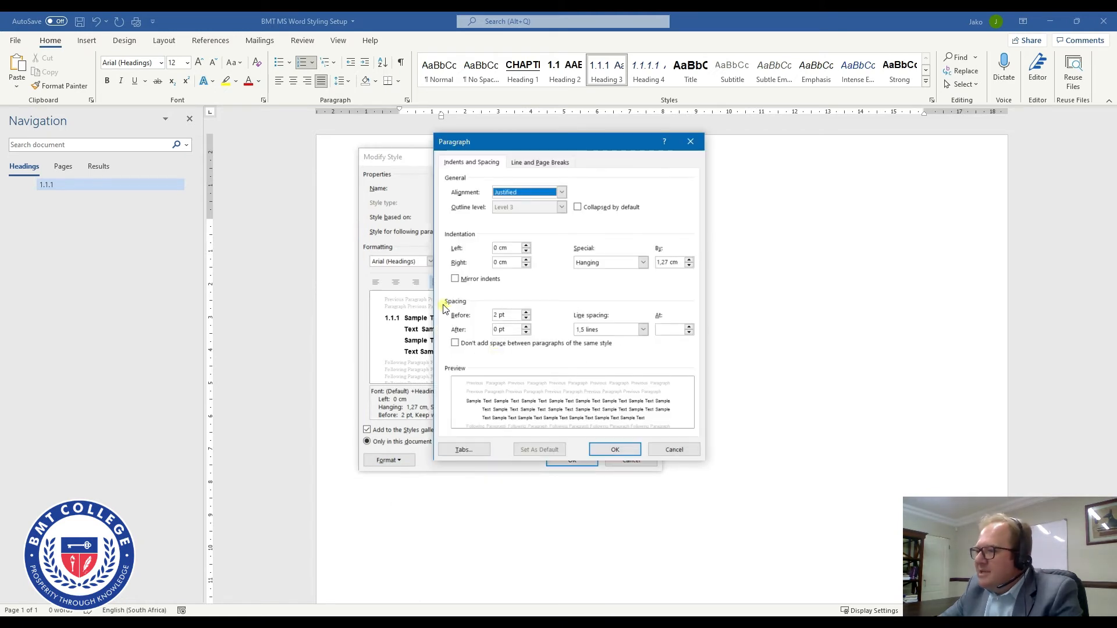
pyautogui.click(526, 318)
pyautogui.click(527, 327)
pyautogui.click(528, 327)
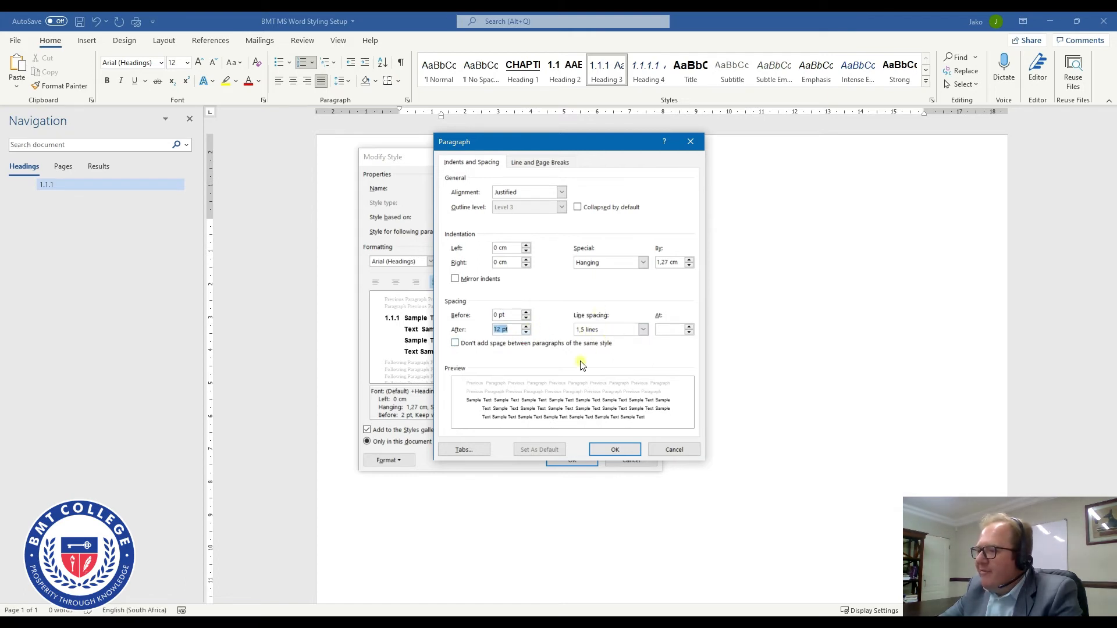
pyautogui.click(621, 450)
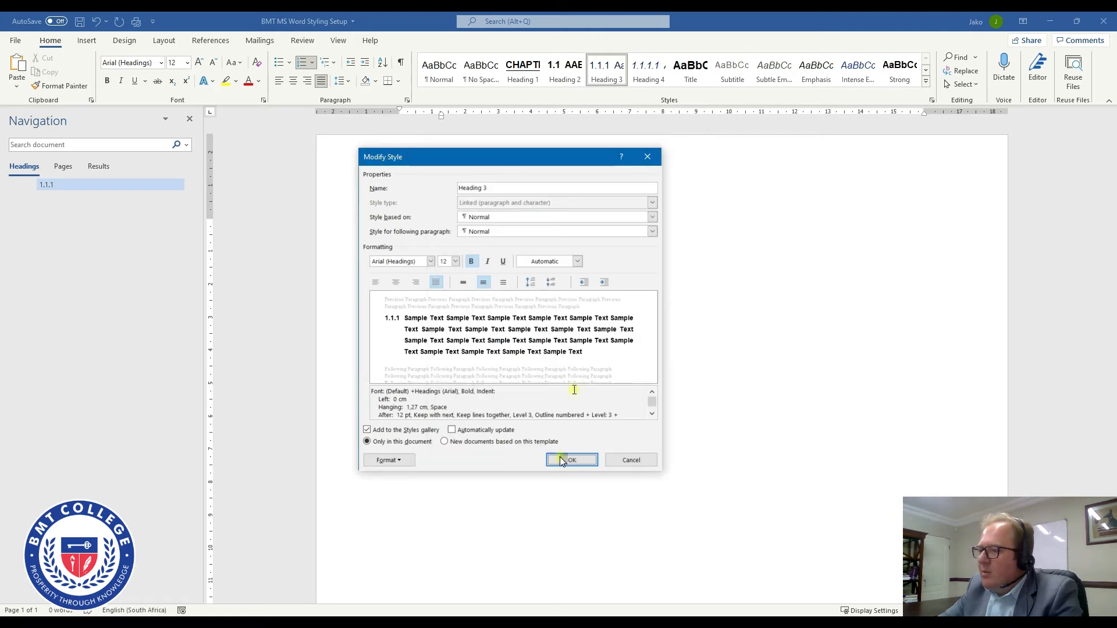
pyautogui.click(577, 461)
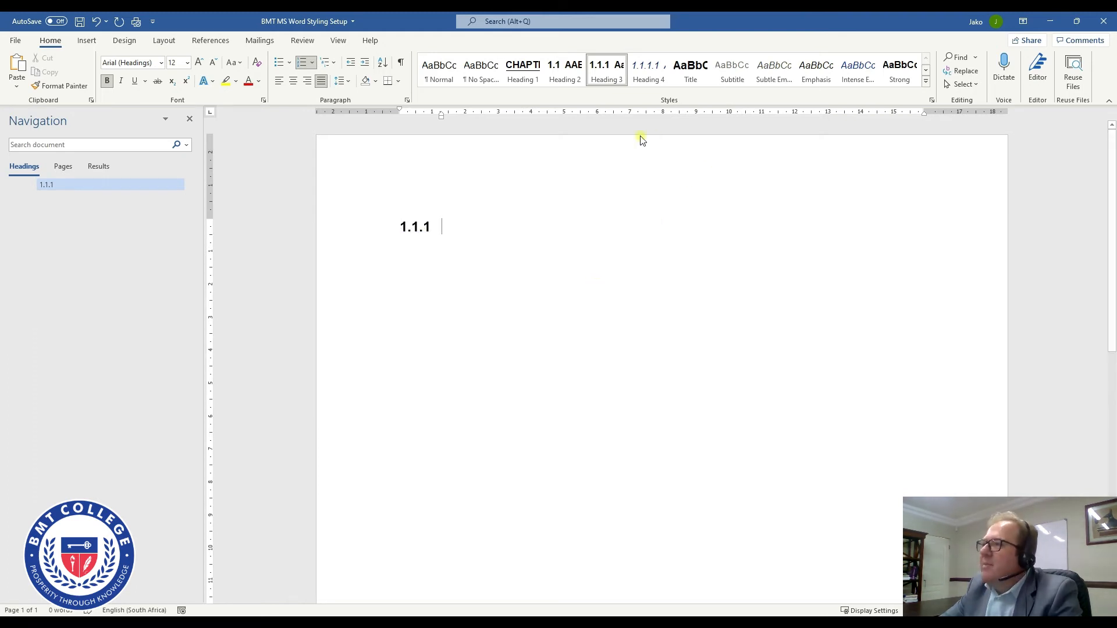
# - Apply the Heading 4 style to the current paragraph and set the style's font style to Bold Italic
pyautogui.click(655, 81)
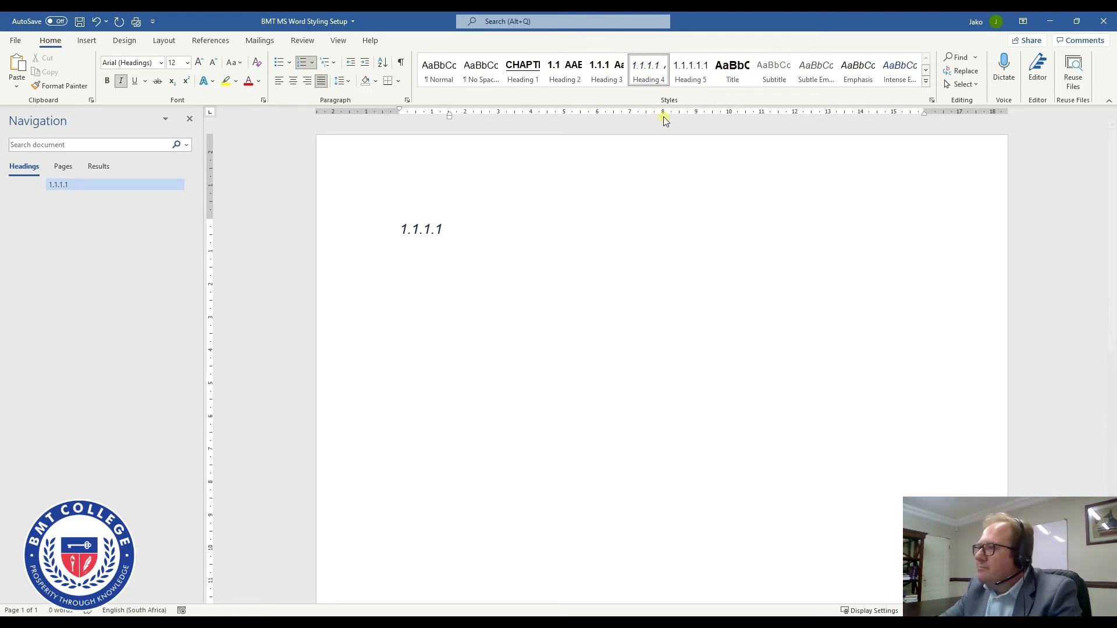
pyautogui.rightClick(644, 71)
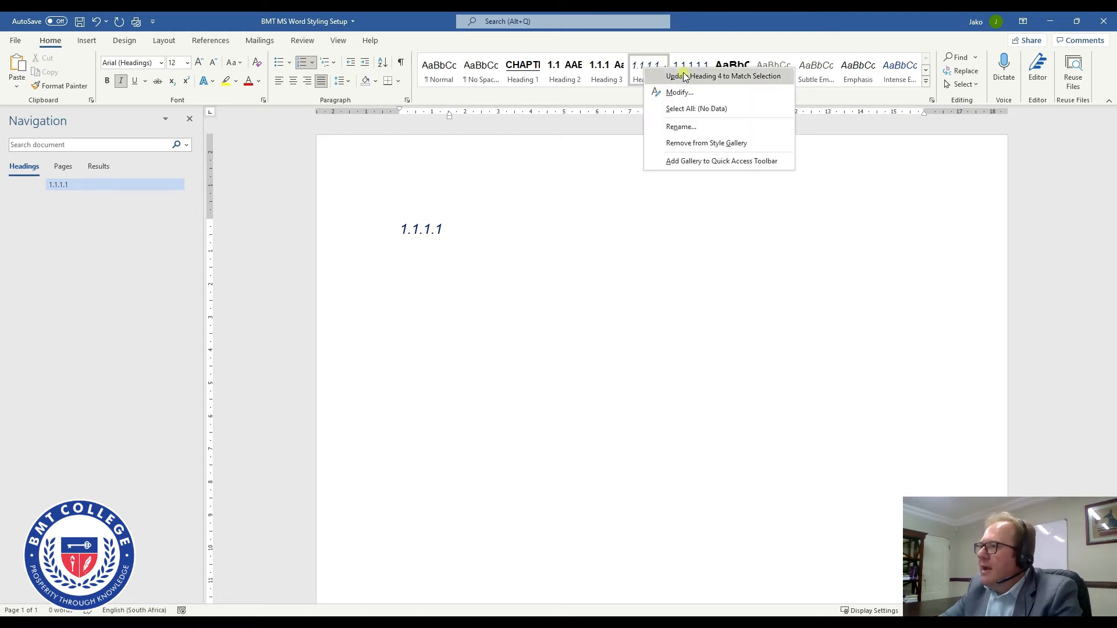
pyautogui.click(680, 93)
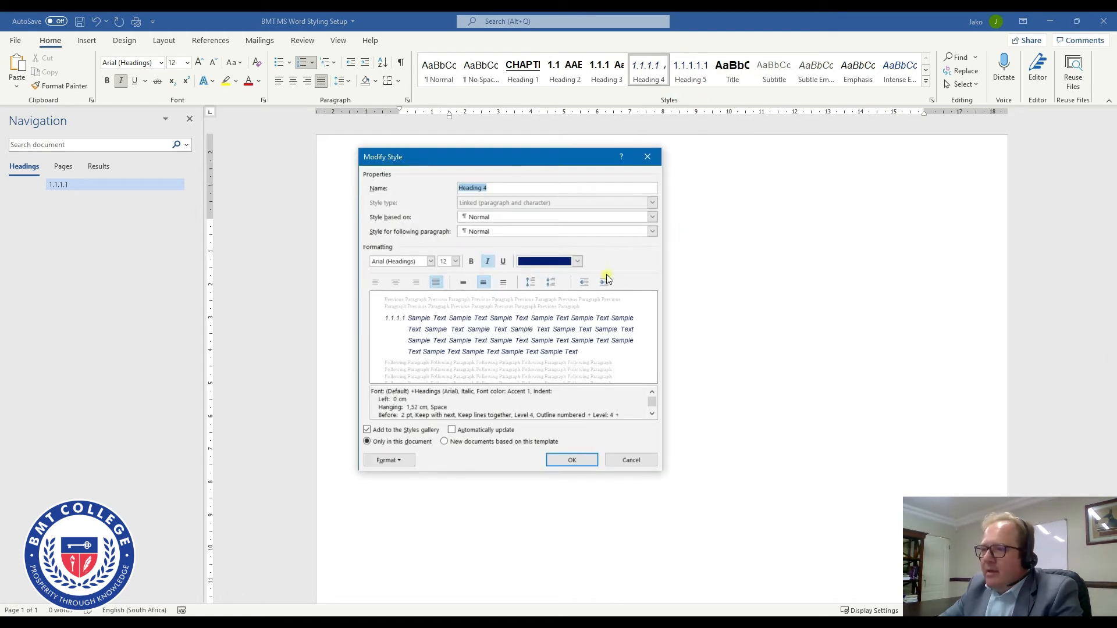
pyautogui.click(400, 464)
pyautogui.click(400, 475)
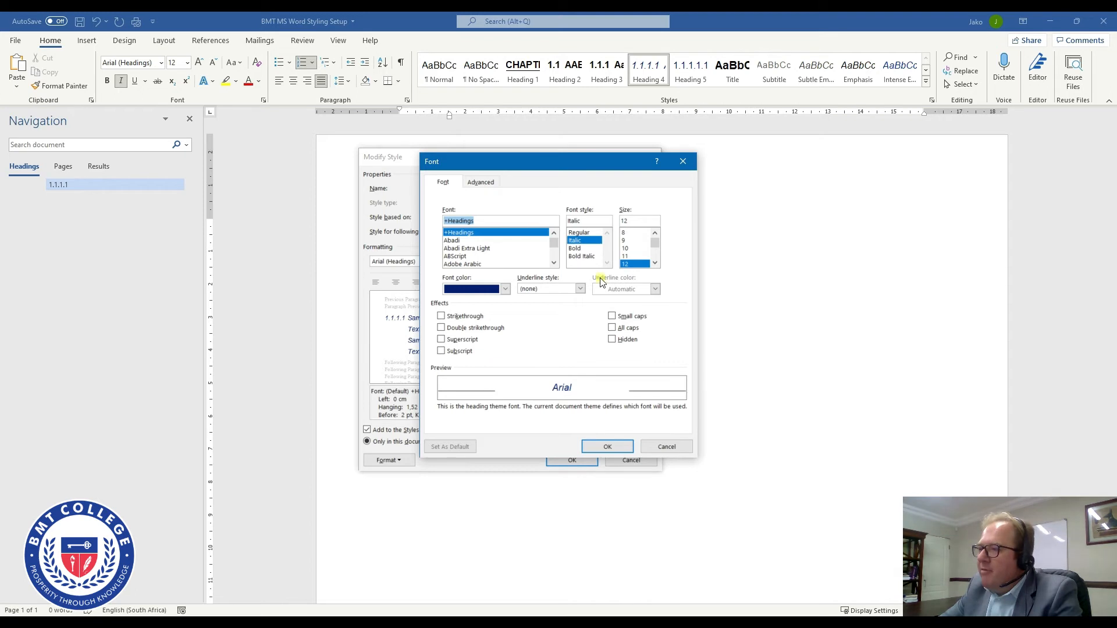
pyautogui.doubleClick(590, 260)
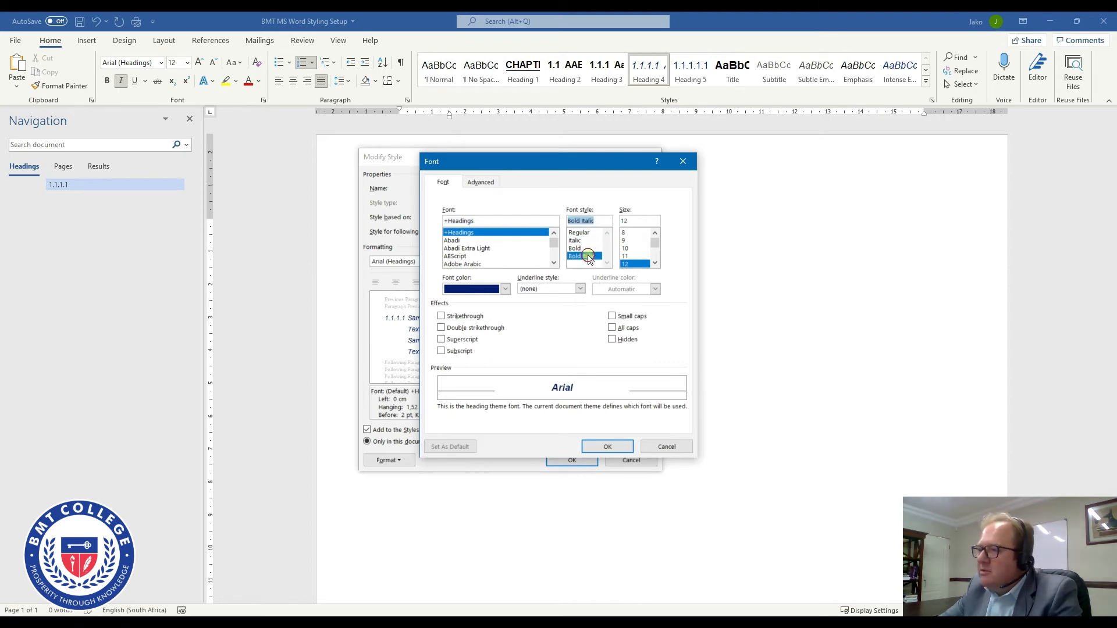
# - Set the Heading 4 style's font color to Automatic and confirm the font settings
pyautogui.click(387, 460)
pyautogui.click(390, 485)
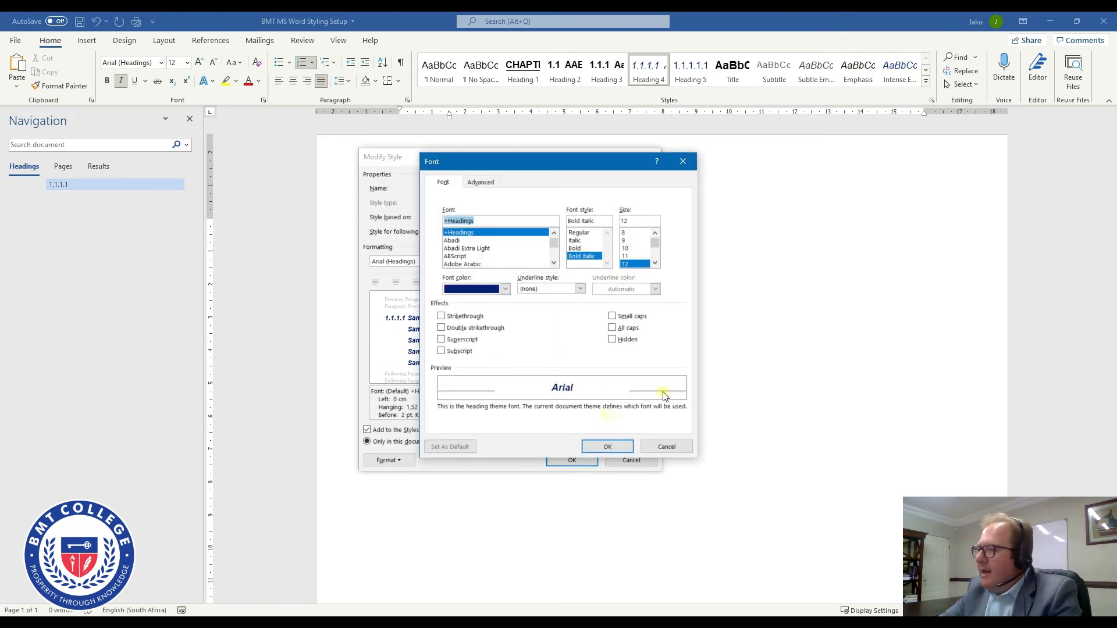
pyautogui.click(506, 290)
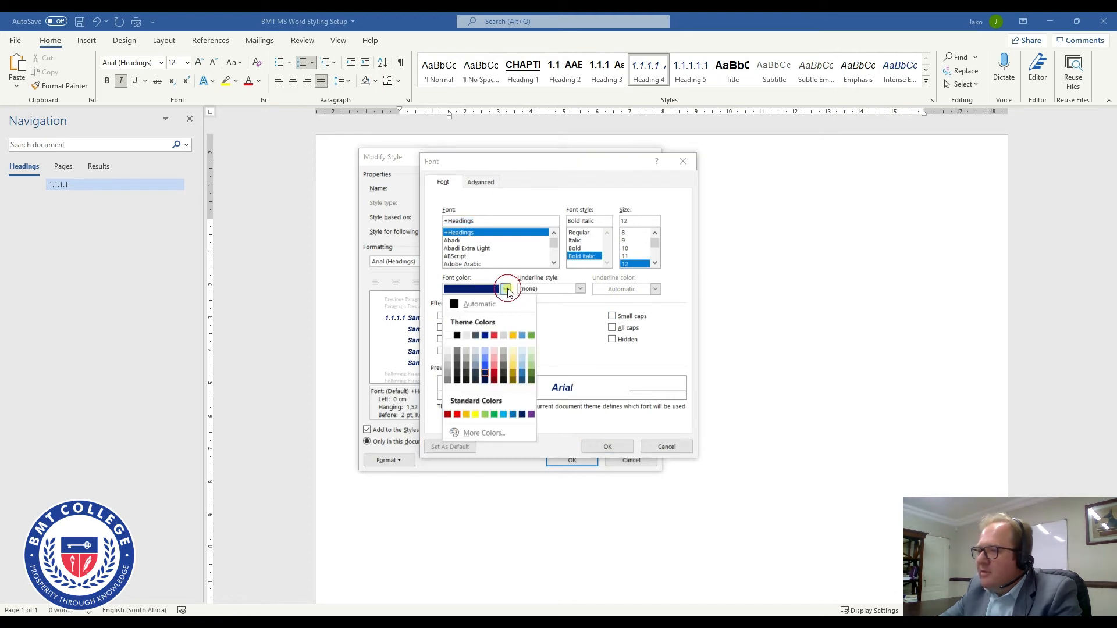
pyautogui.click(461, 304)
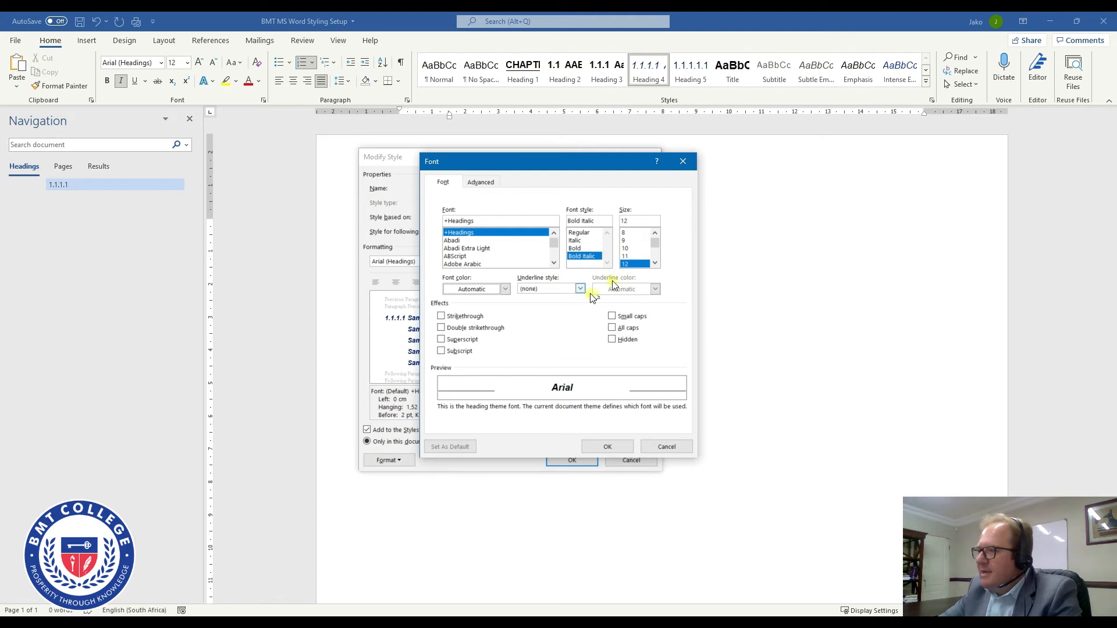
pyautogui.click(609, 447)
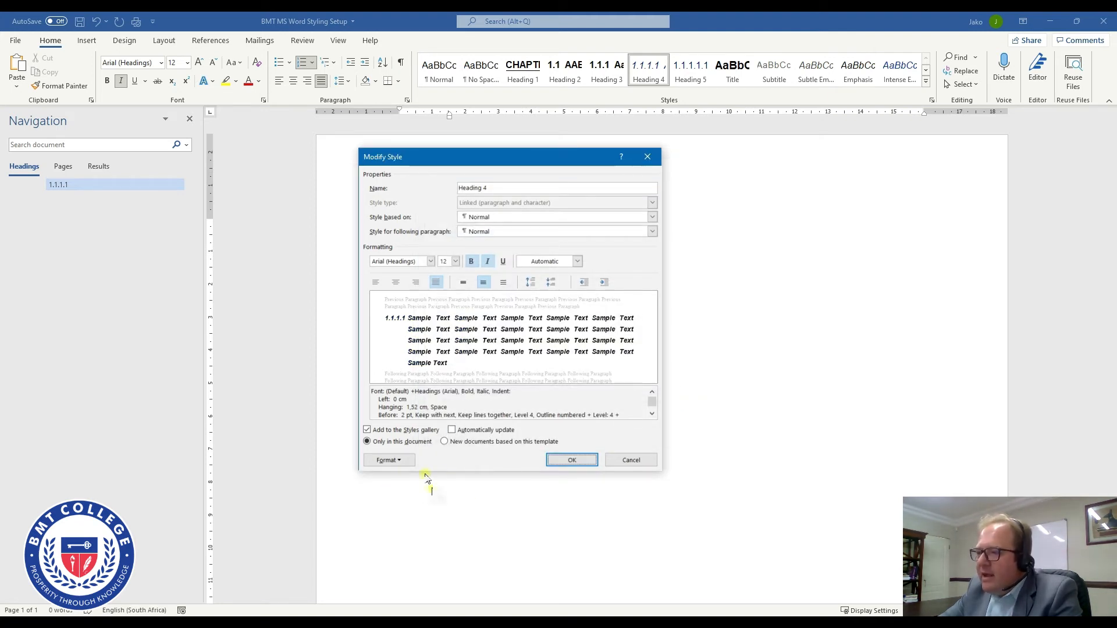
# - Set the Heading 4 style's paragraph spacing to 0 pt before and 12 pt after, and apply the style changes
pyautogui.click(390, 460)
pyautogui.click(400, 488)
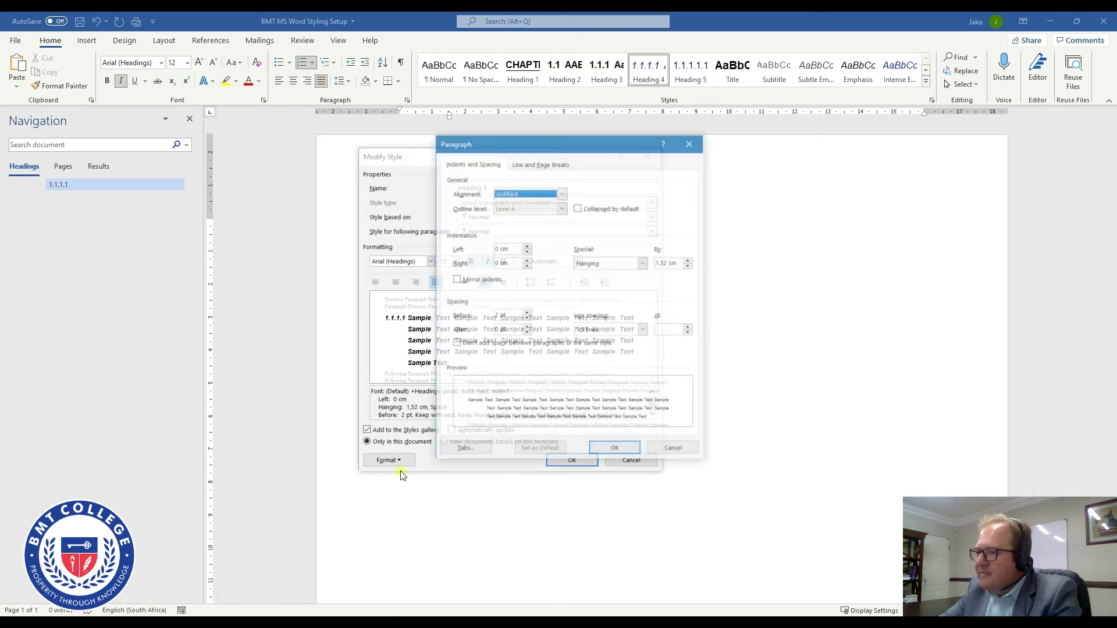
pyautogui.click(526, 317)
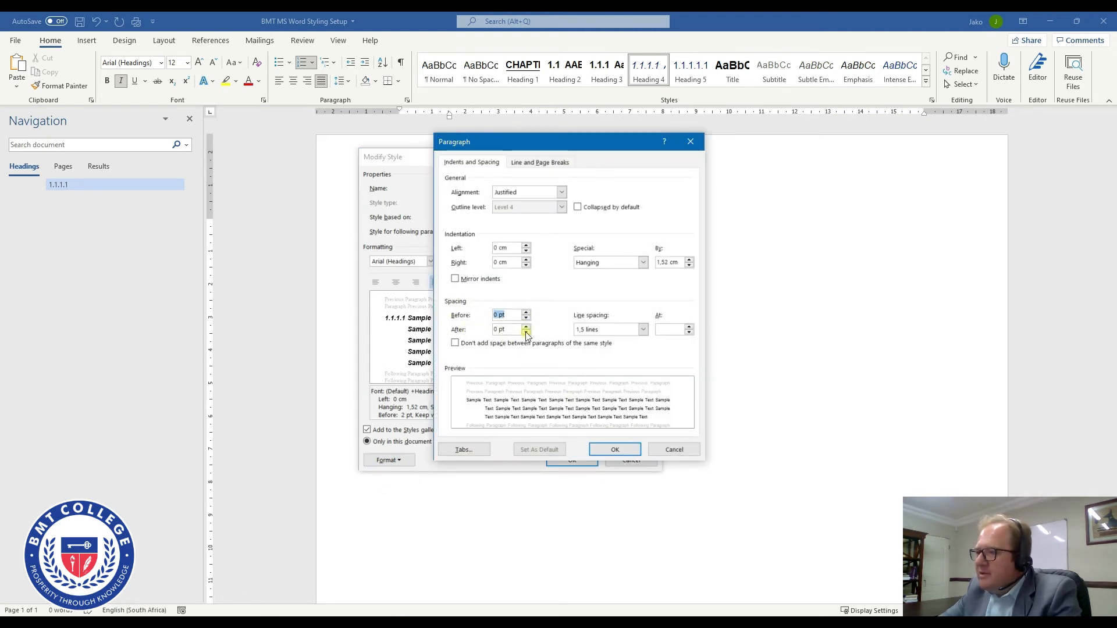
pyautogui.click(526, 327)
pyautogui.click(526, 327)
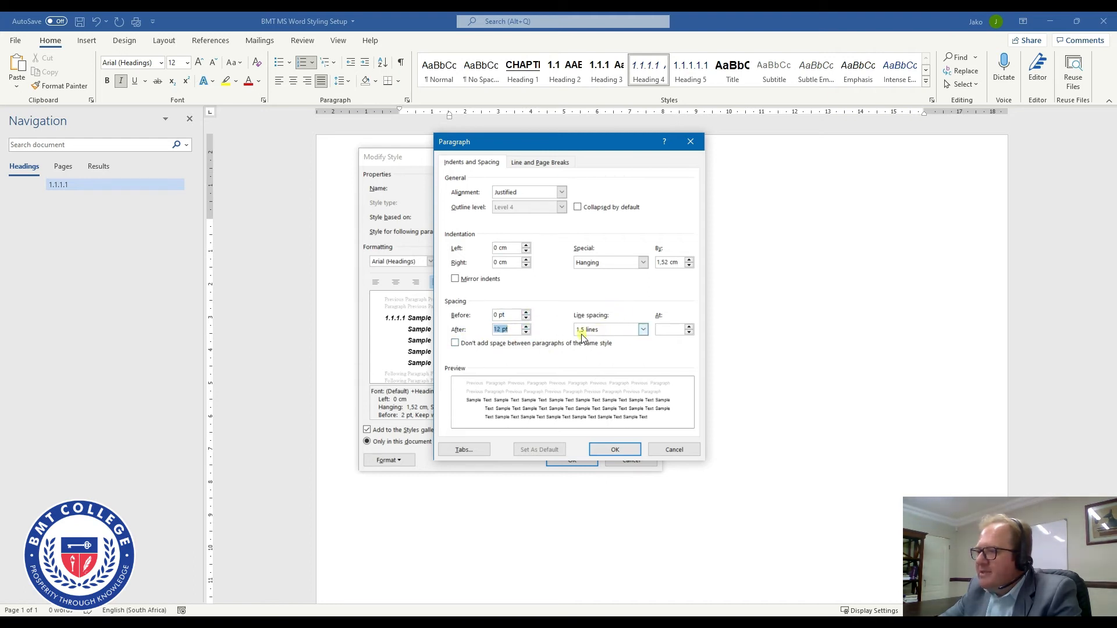
pyautogui.click(617, 451)
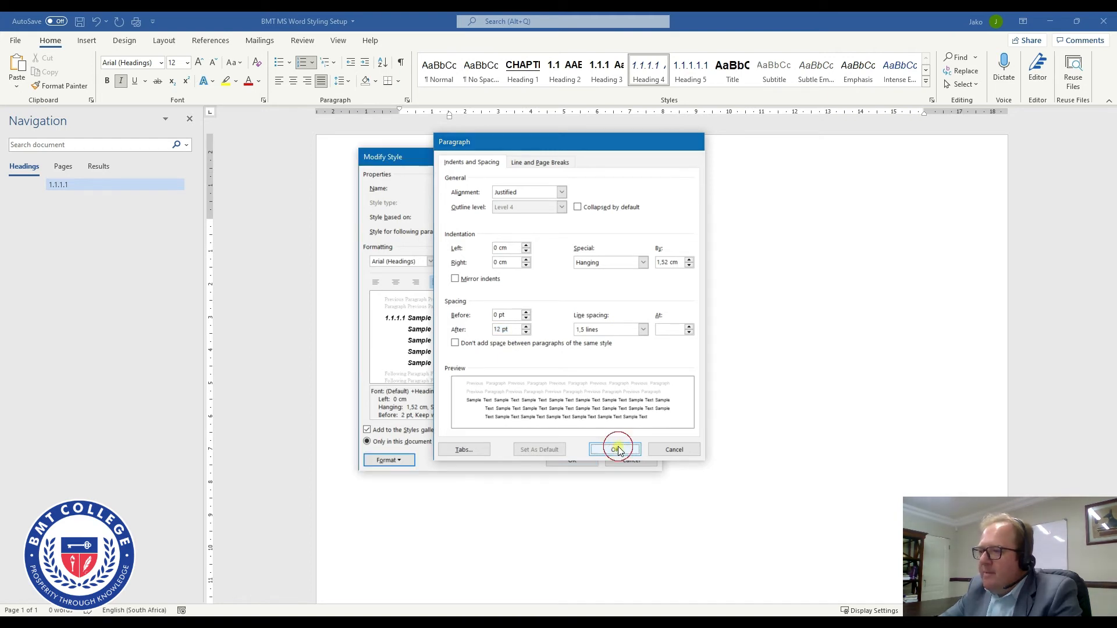
pyautogui.click(575, 461)
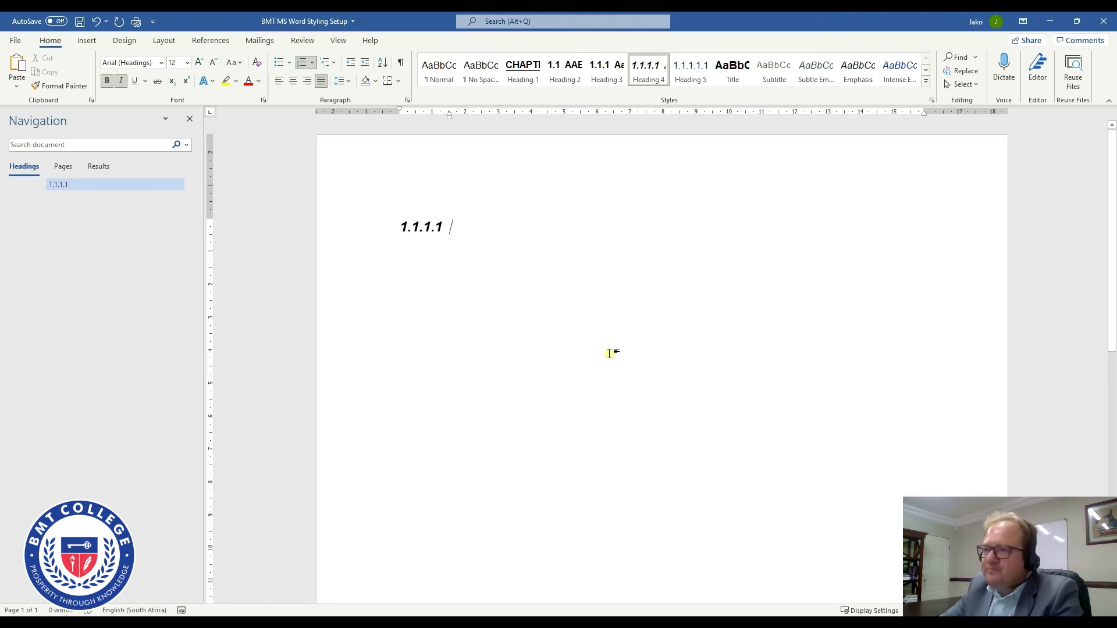
pyautogui.scroll(-1, 524, 378)
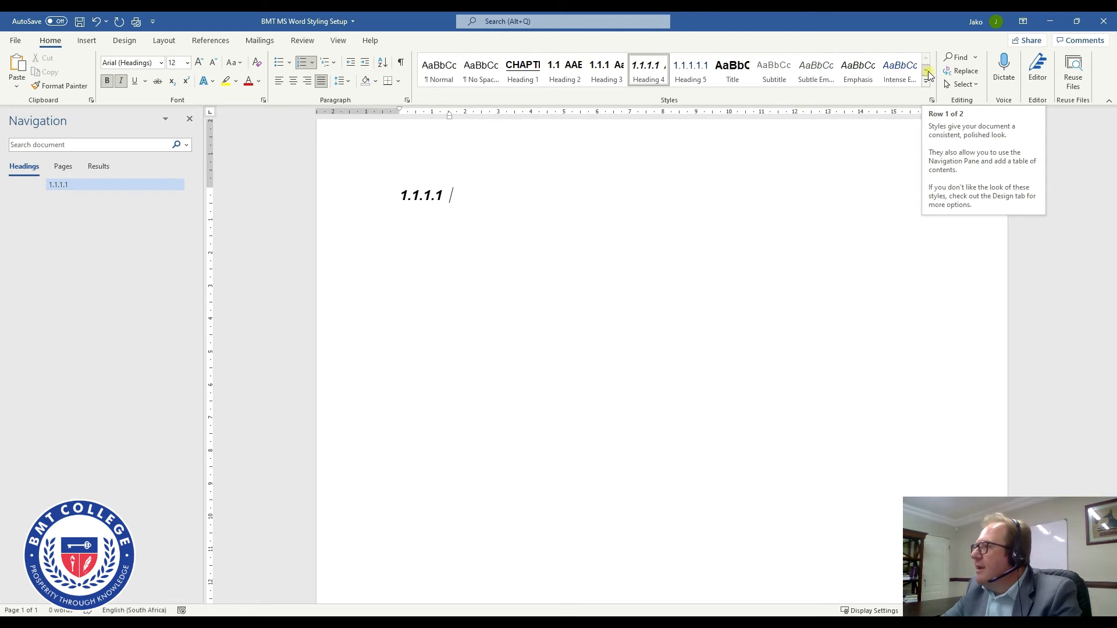
pyautogui.click(927, 81)
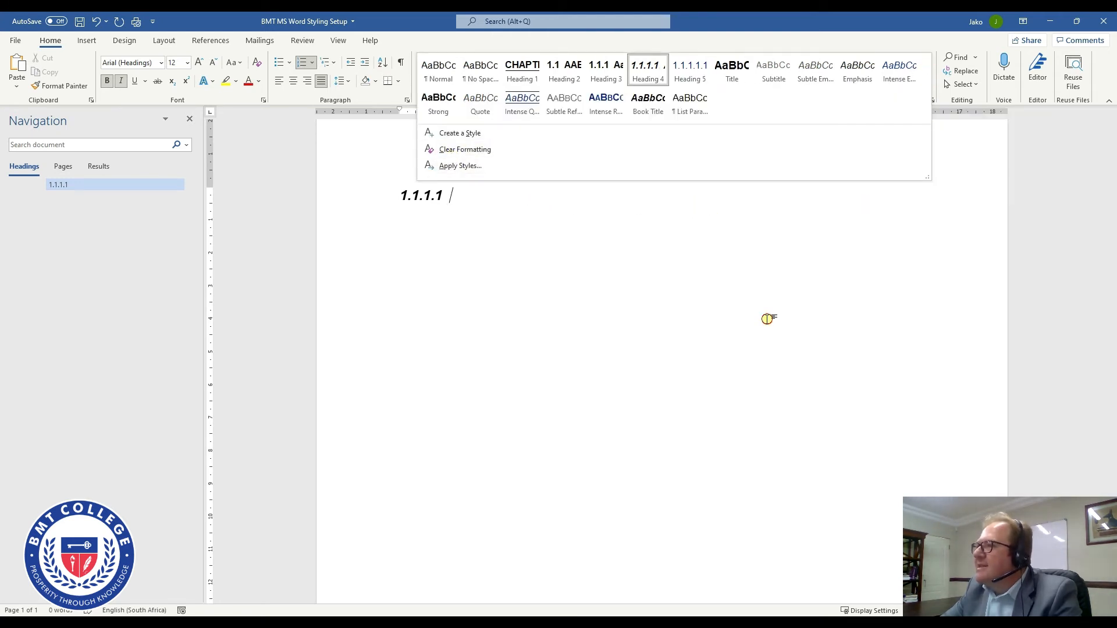
pyautogui.click(769, 316)
pyautogui.click(926, 81)
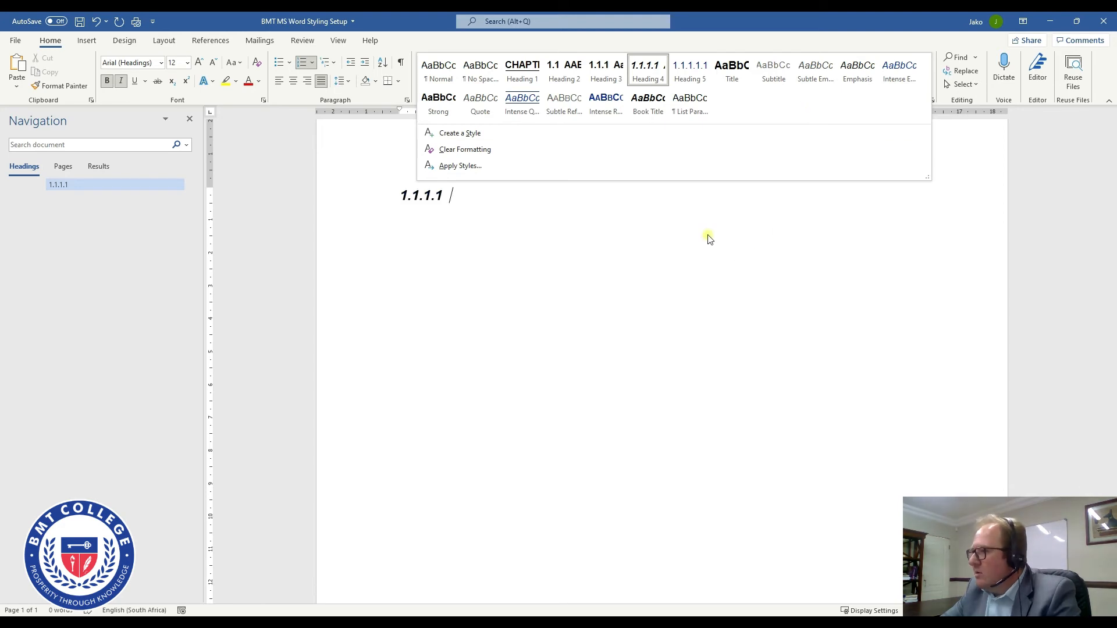
pyautogui.click(493, 239)
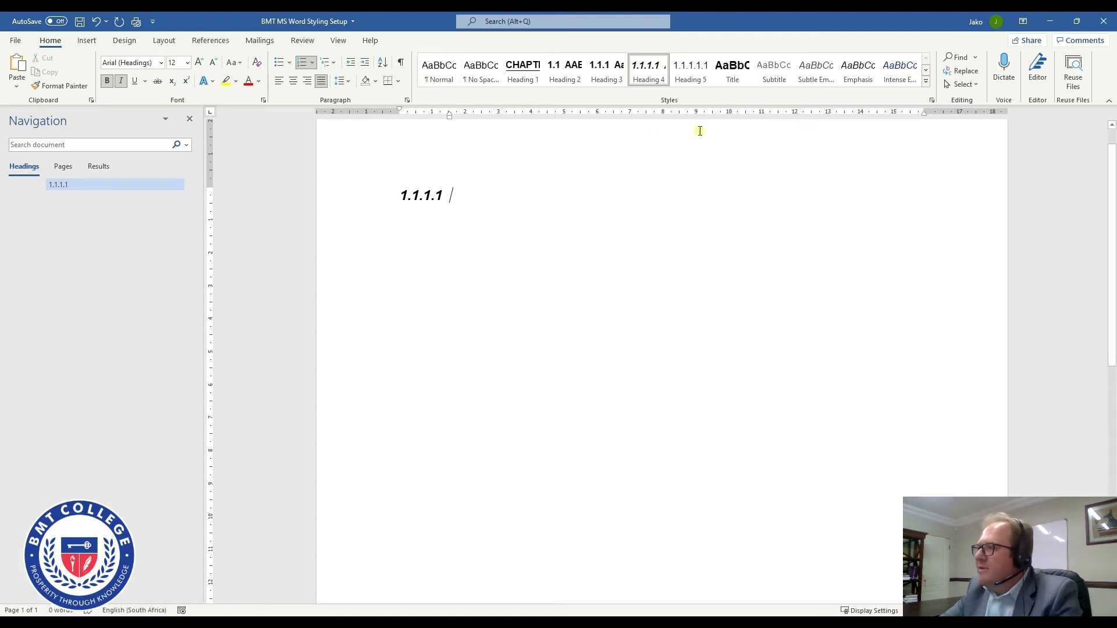
# - Open the Styles pane over the page and make it taller
pyautogui.click(933, 102)
pyautogui.moveTo(753, 305); pyautogui.dragTo(745, 134)
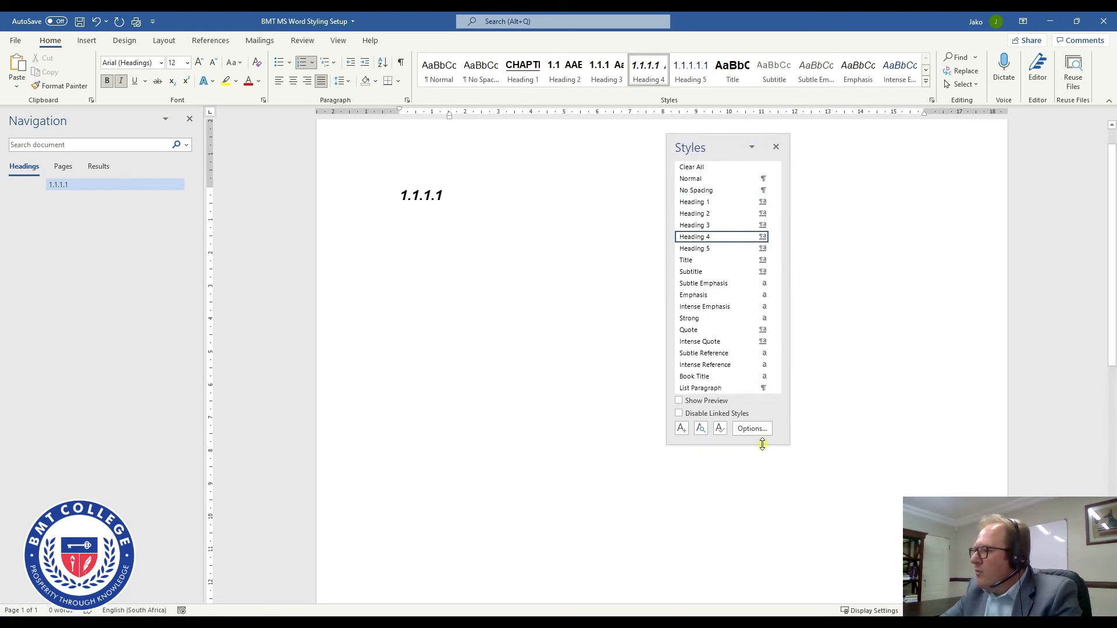
pyautogui.moveTo(762, 445); pyautogui.dragTo(766, 521)
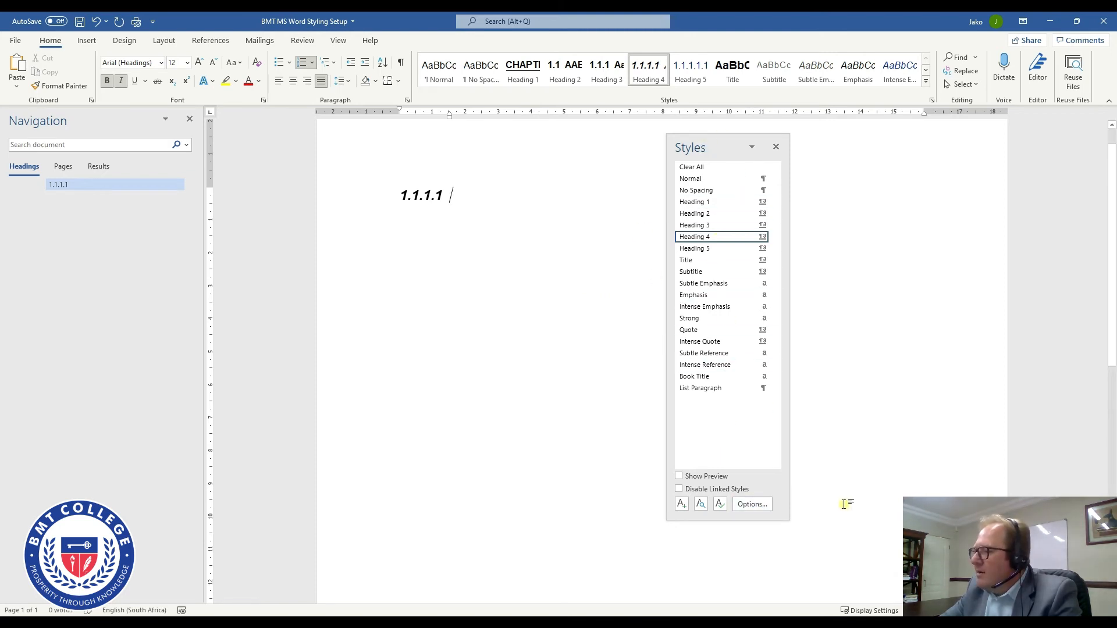
# - Set the Styles pane to show all styles sorted alphabetically, and confirm the options
pyautogui.click(763, 505)
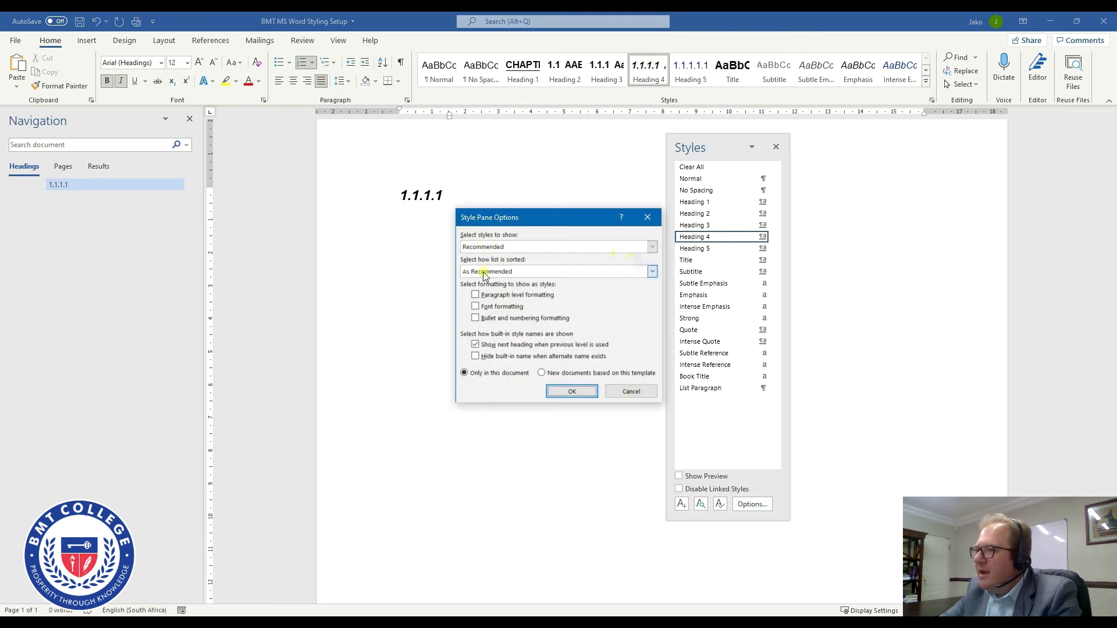
pyautogui.click(652, 248)
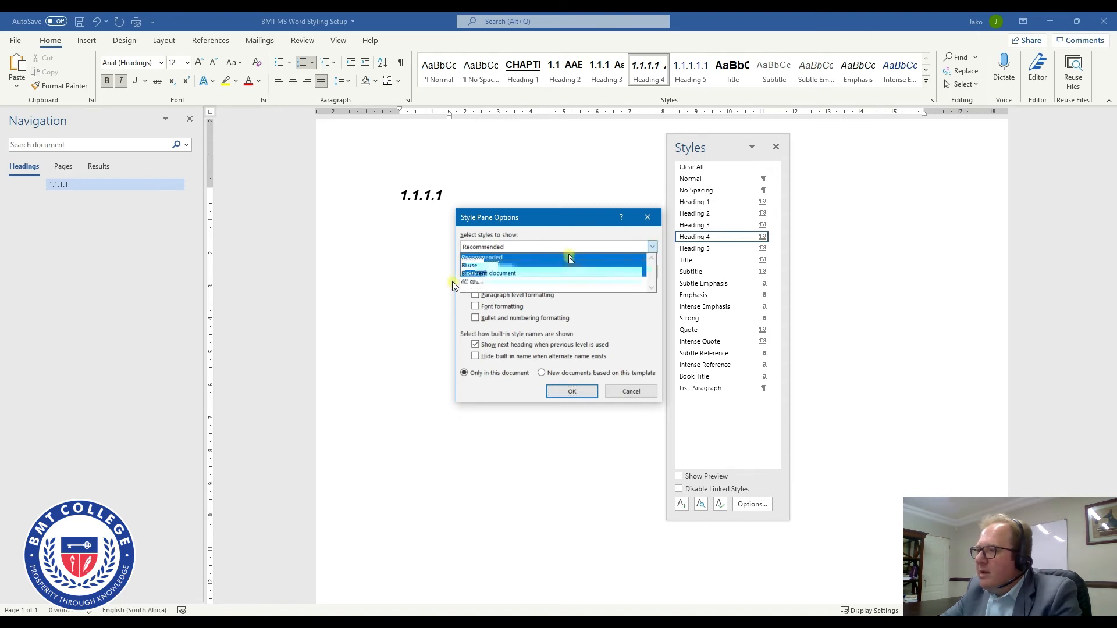
pyautogui.click(476, 282)
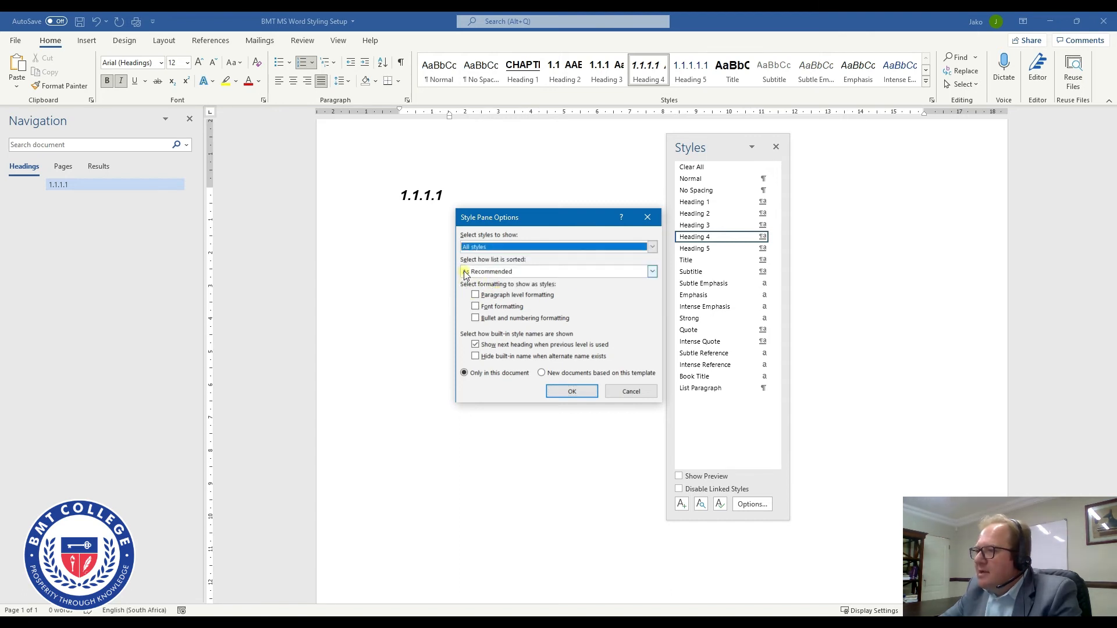
pyautogui.click(654, 275)
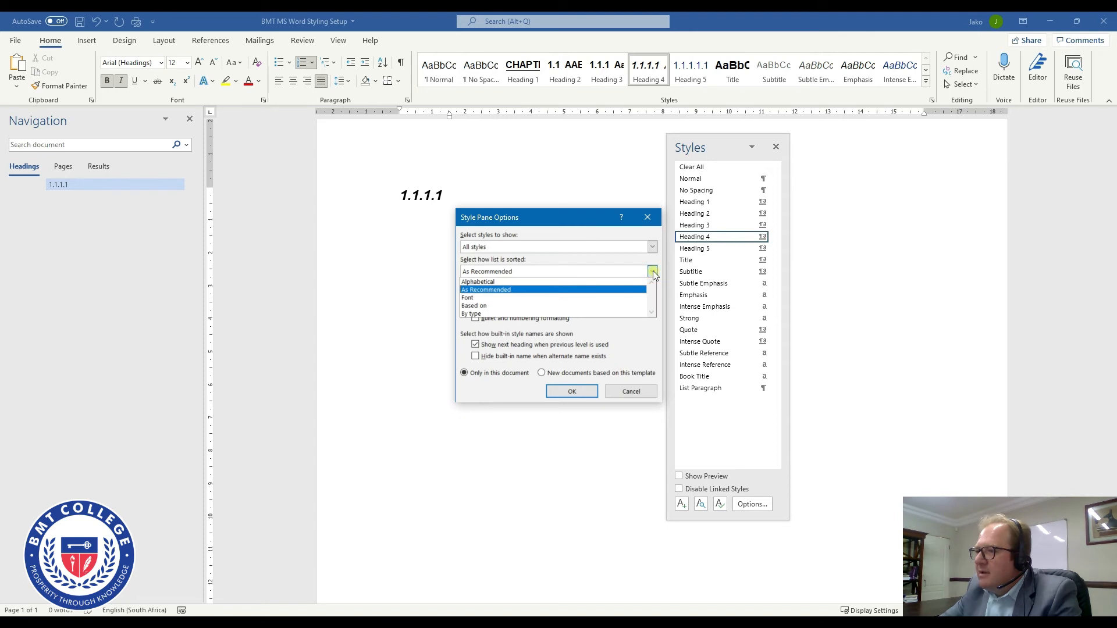
pyautogui.click(533, 284)
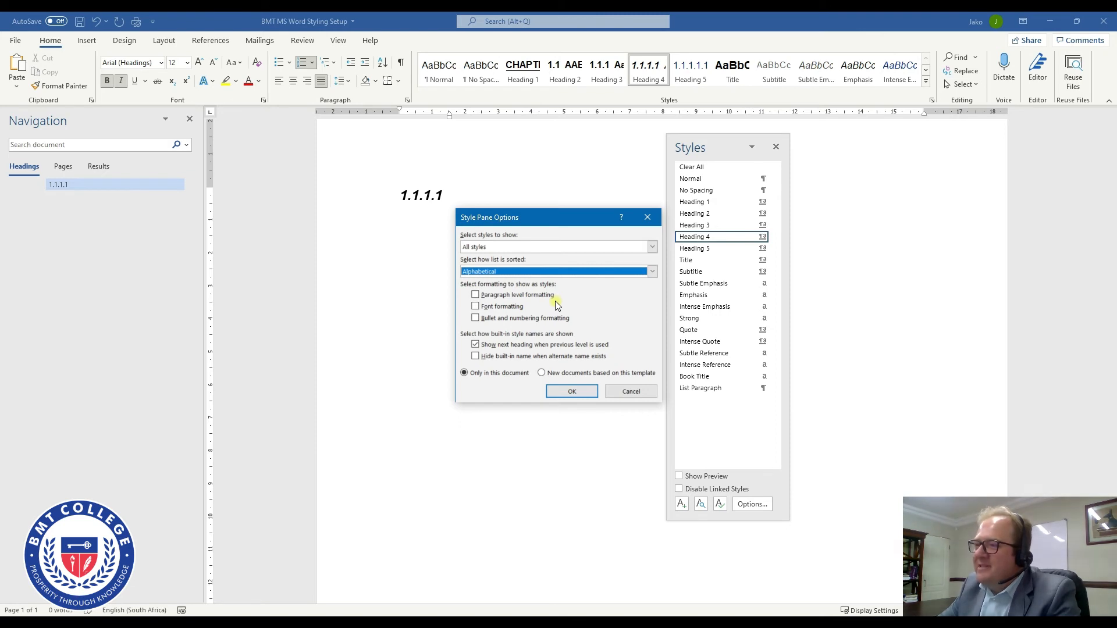
pyautogui.click(572, 393)
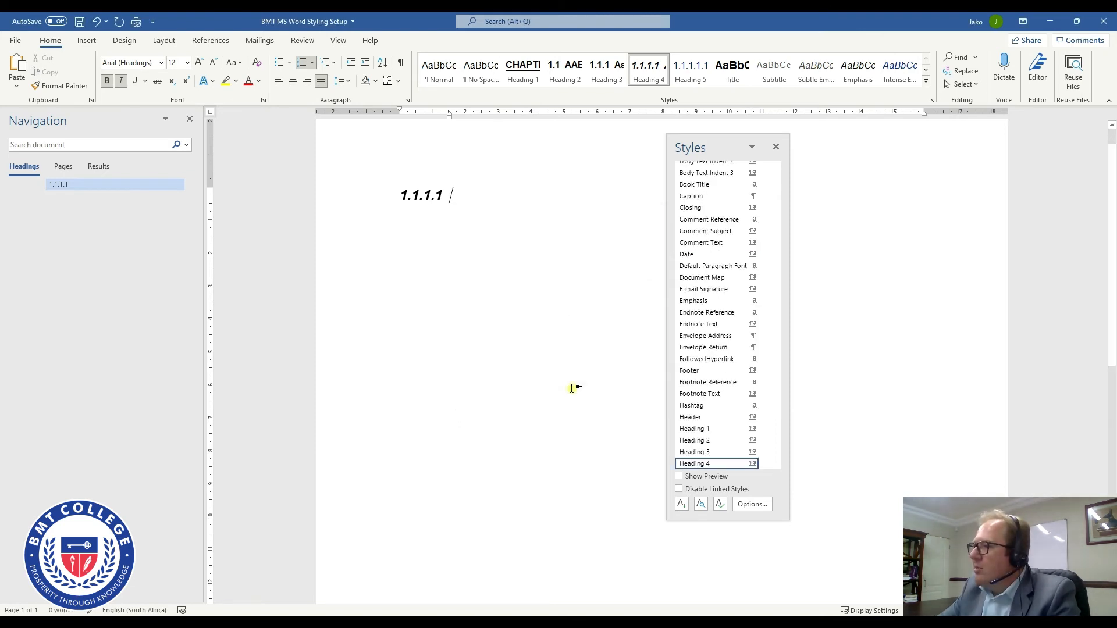
# - Apply the Caption style to the current paragraph and bring the style into view in the style gallery
pyautogui.scroll(4, 777, 244)
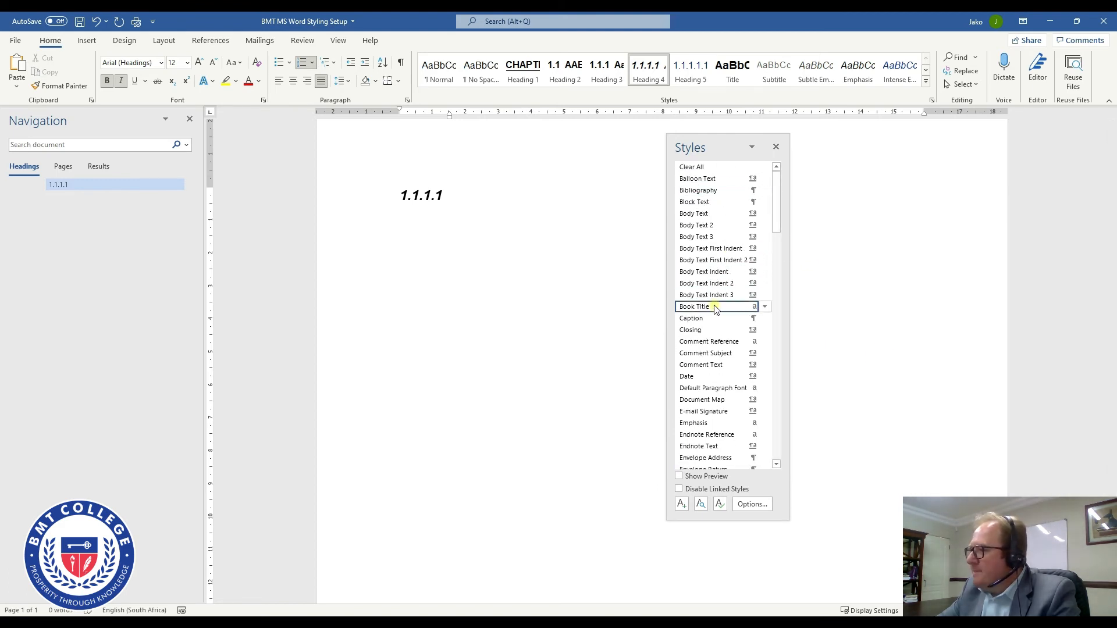
pyautogui.moveTo(702, 322)
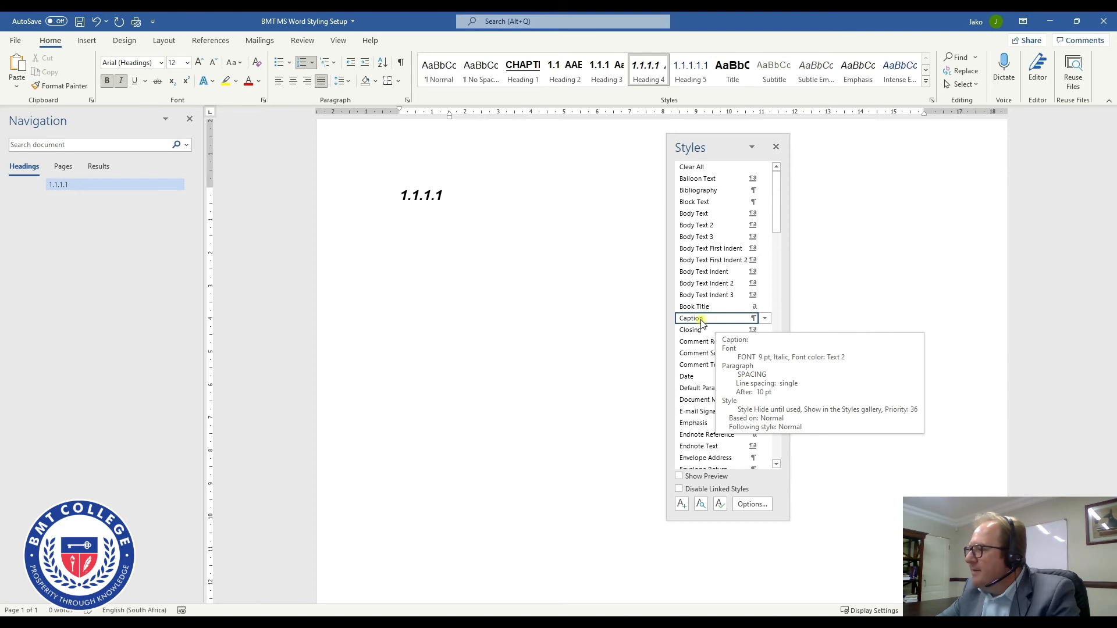
pyautogui.click(702, 320)
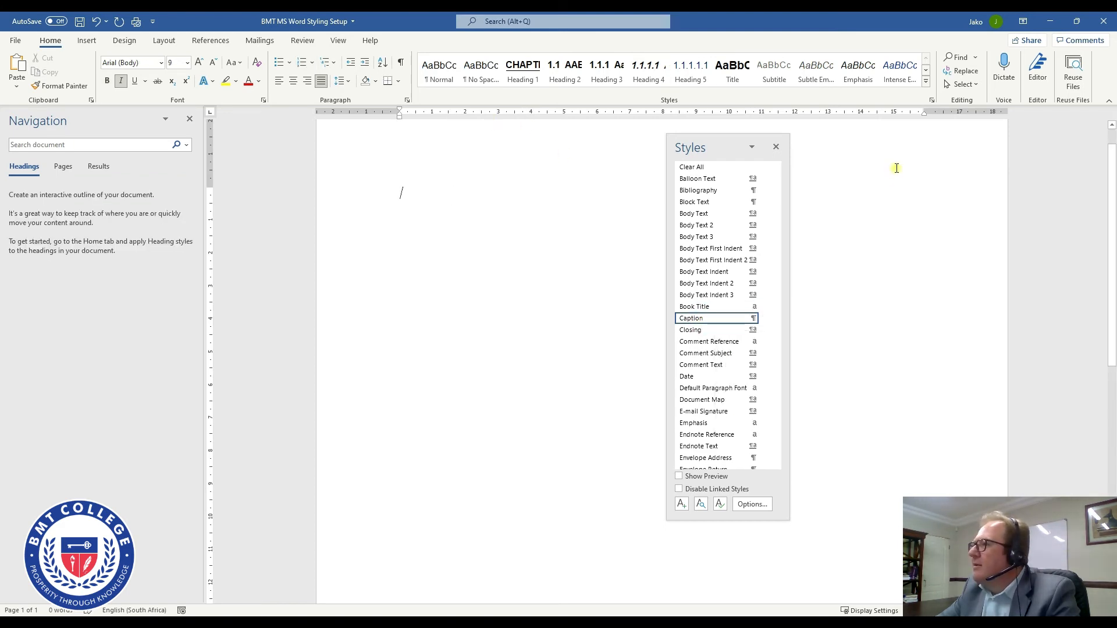
pyautogui.click(926, 69)
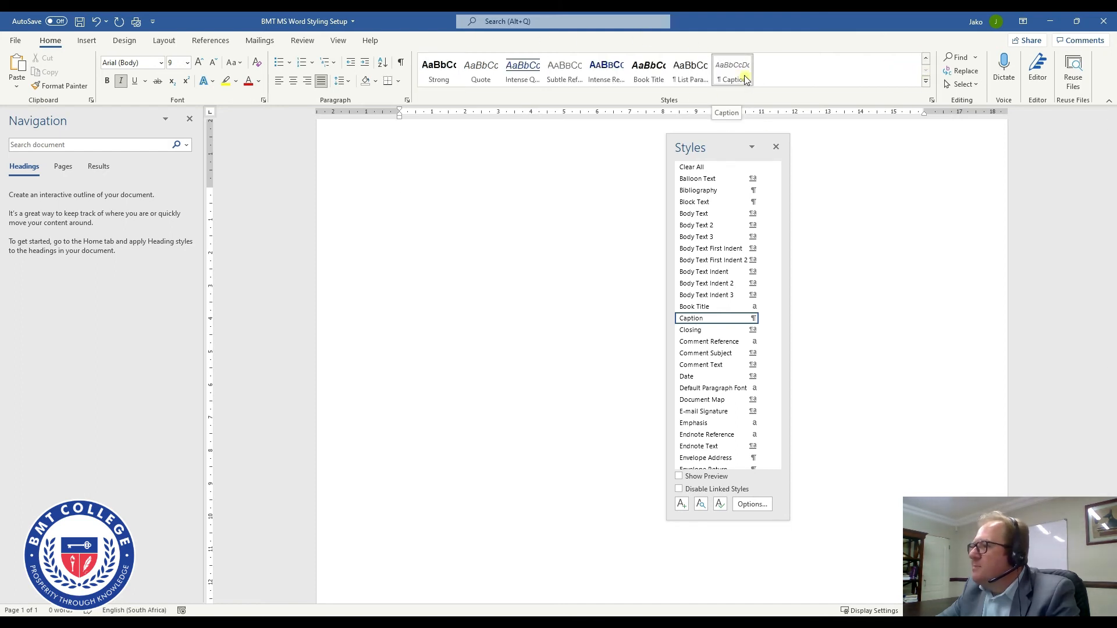
pyautogui.moveTo(763, 324)
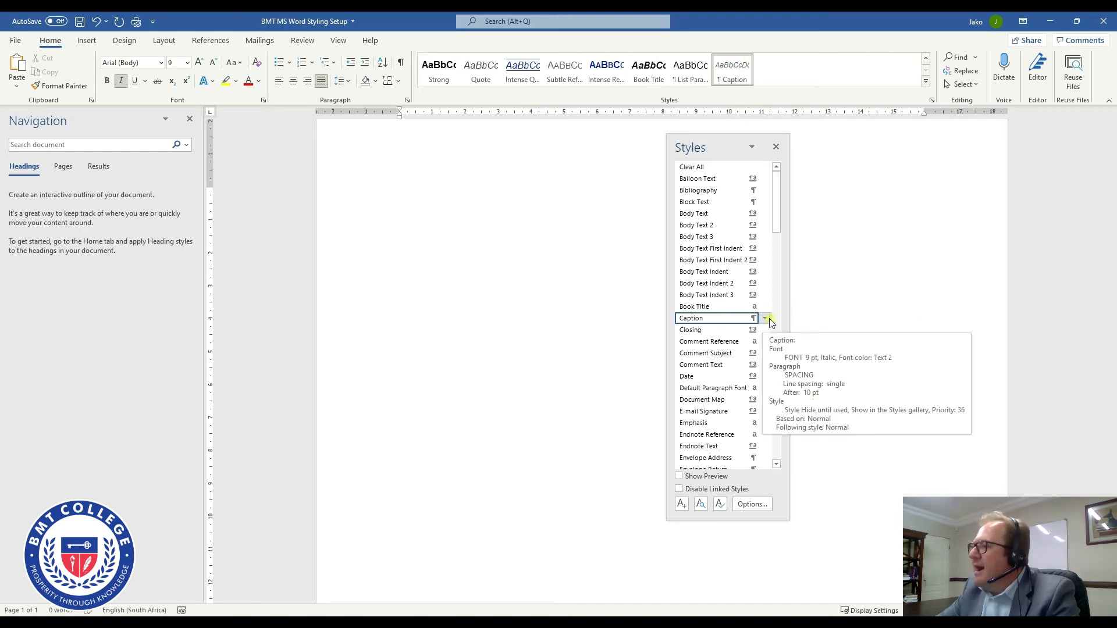
pyautogui.click(765, 322)
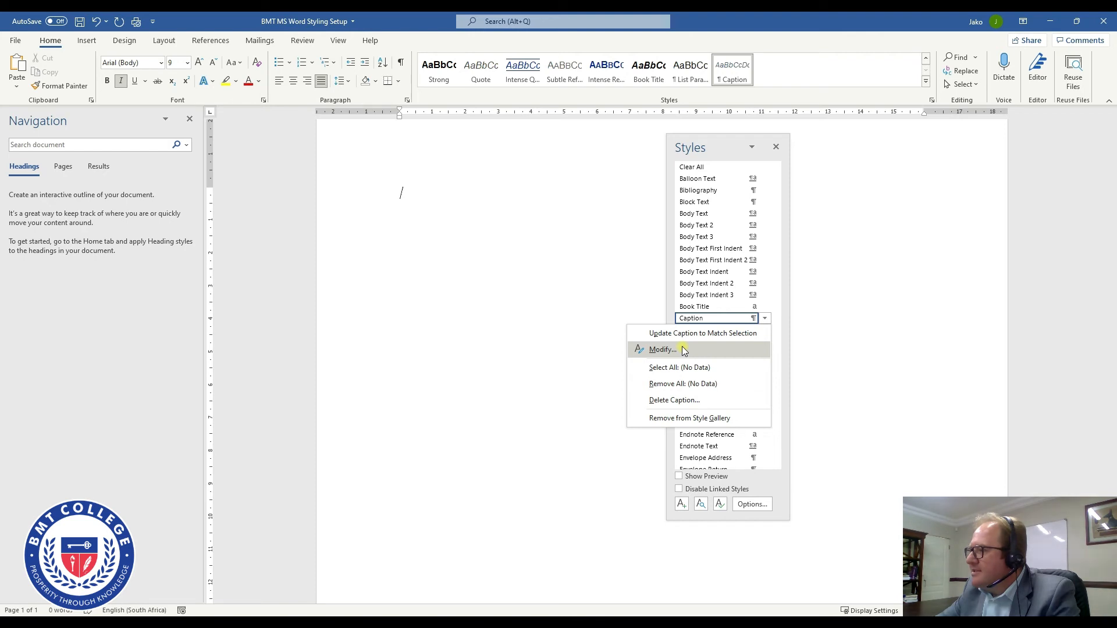
pyautogui.click(874, 313)
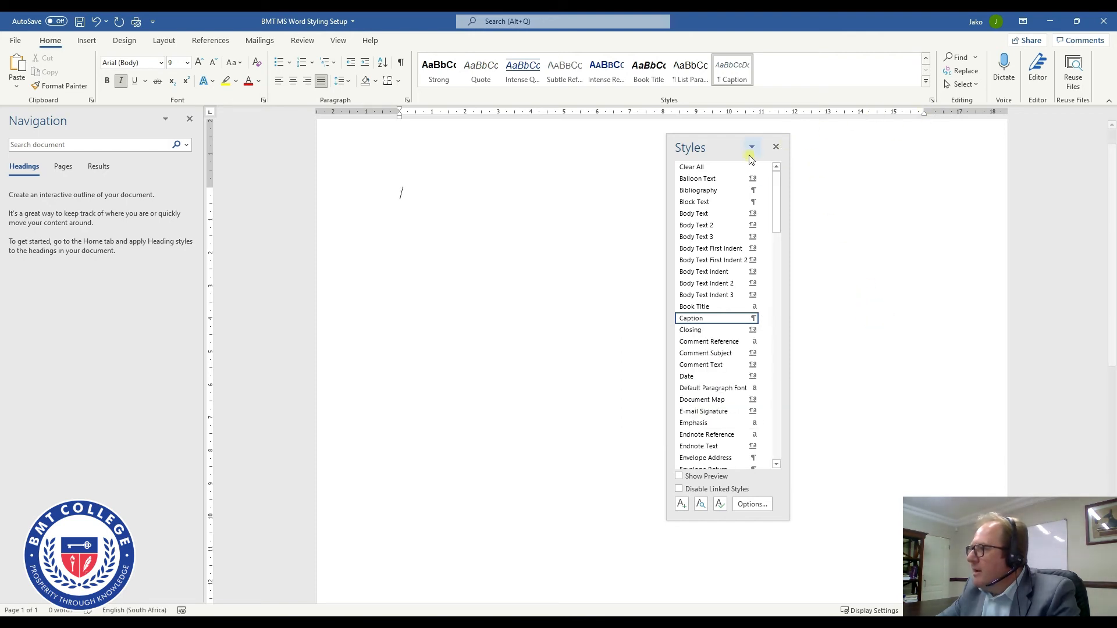
# - Widen the floating Styles pane
pyautogui.moveTo(789, 177); pyautogui.dragTo(830, 177)
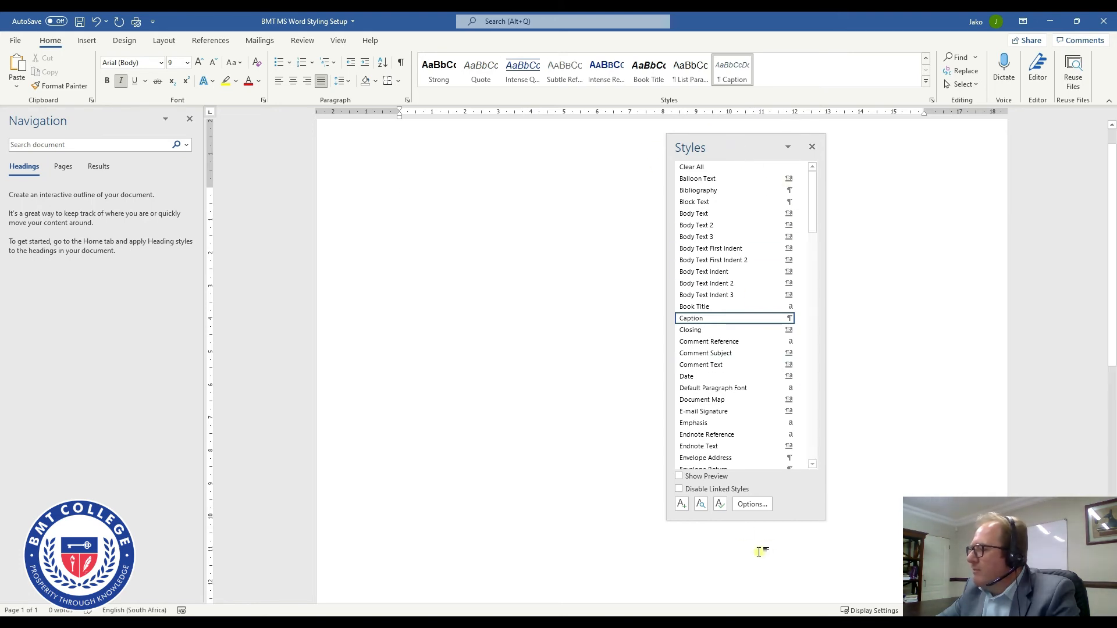
pyautogui.moveTo(795, 321)
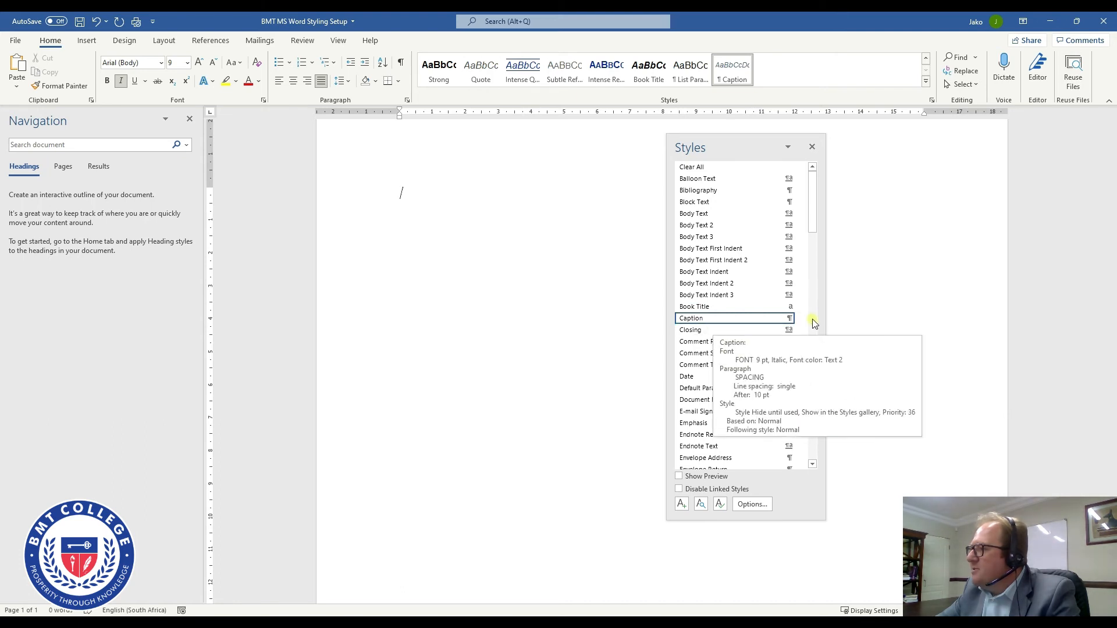
# - Modify the Caption style's font to Regular, size 12, with All caps enabled
pyautogui.click(802, 320)
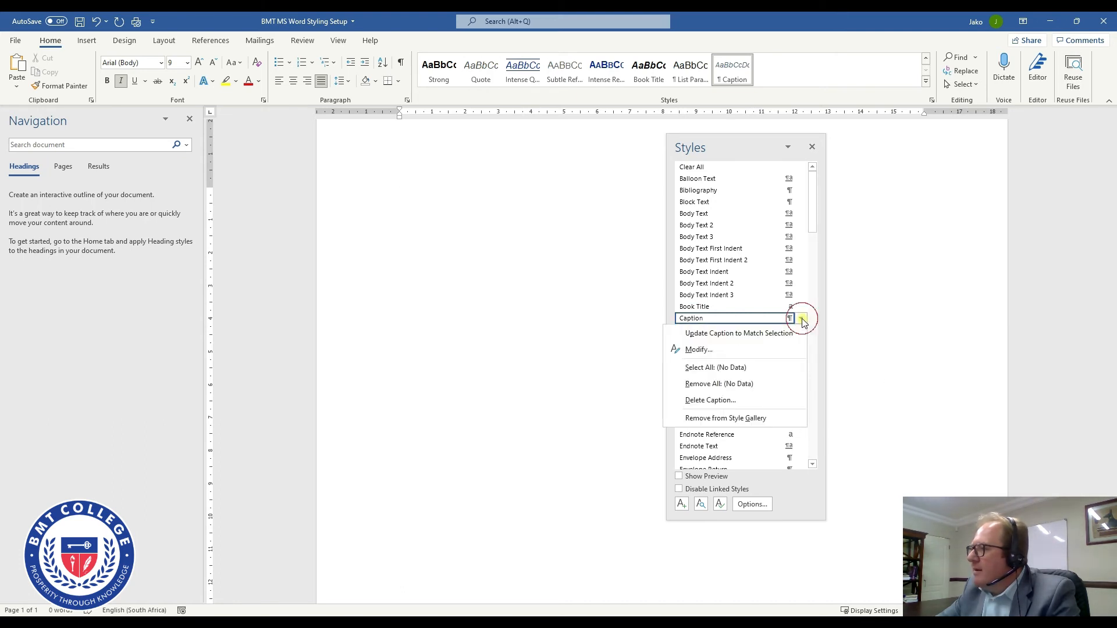
pyautogui.click(714, 350)
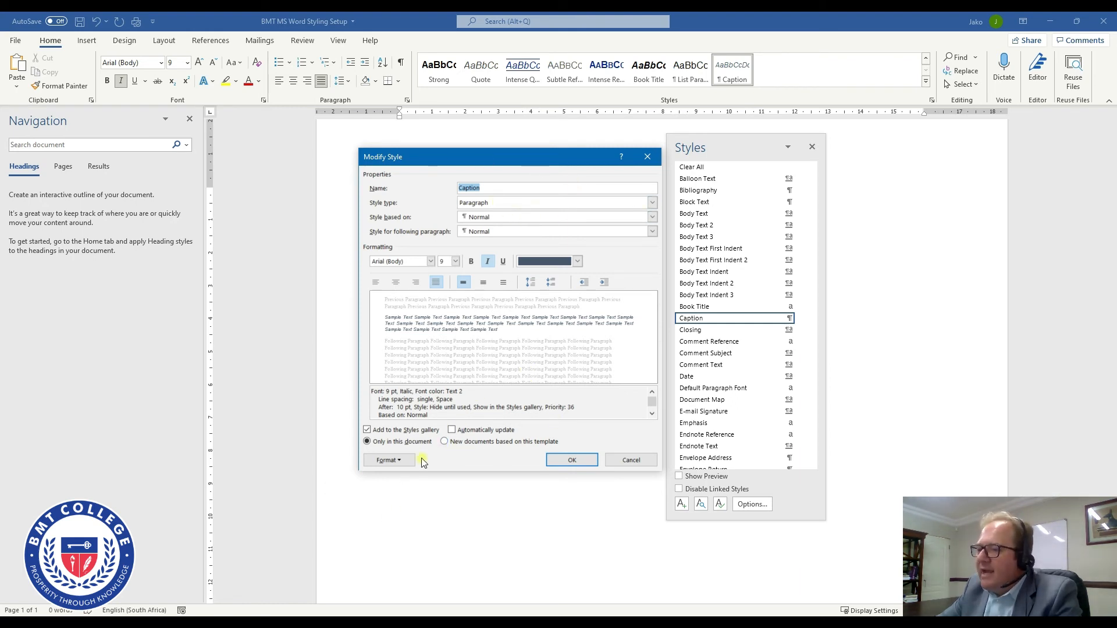
pyautogui.click(399, 461)
pyautogui.click(403, 475)
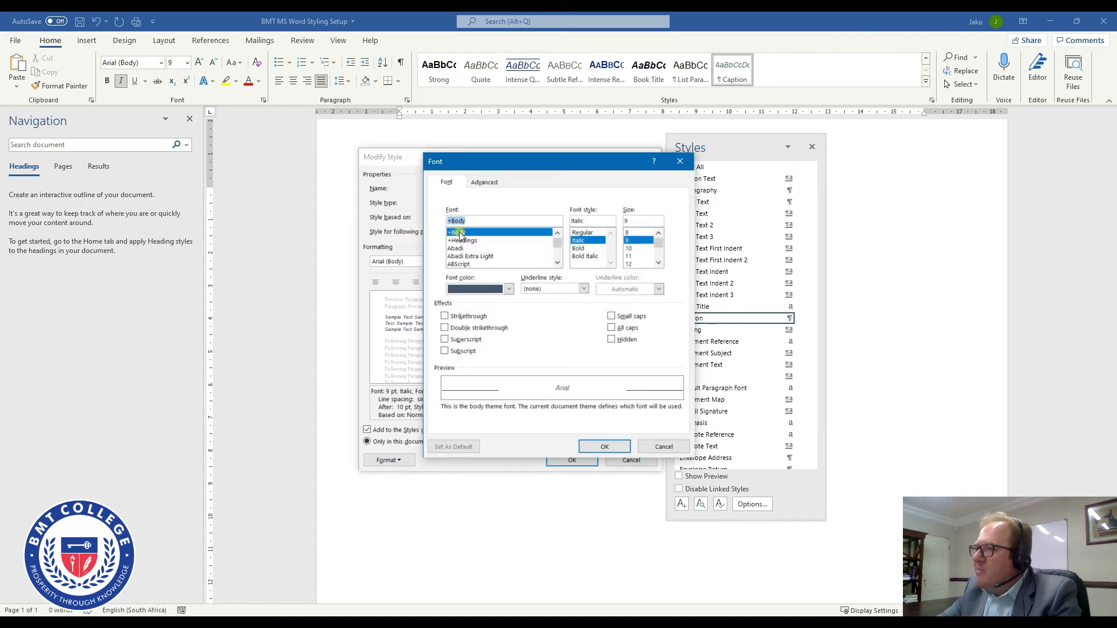
pyautogui.click(587, 234)
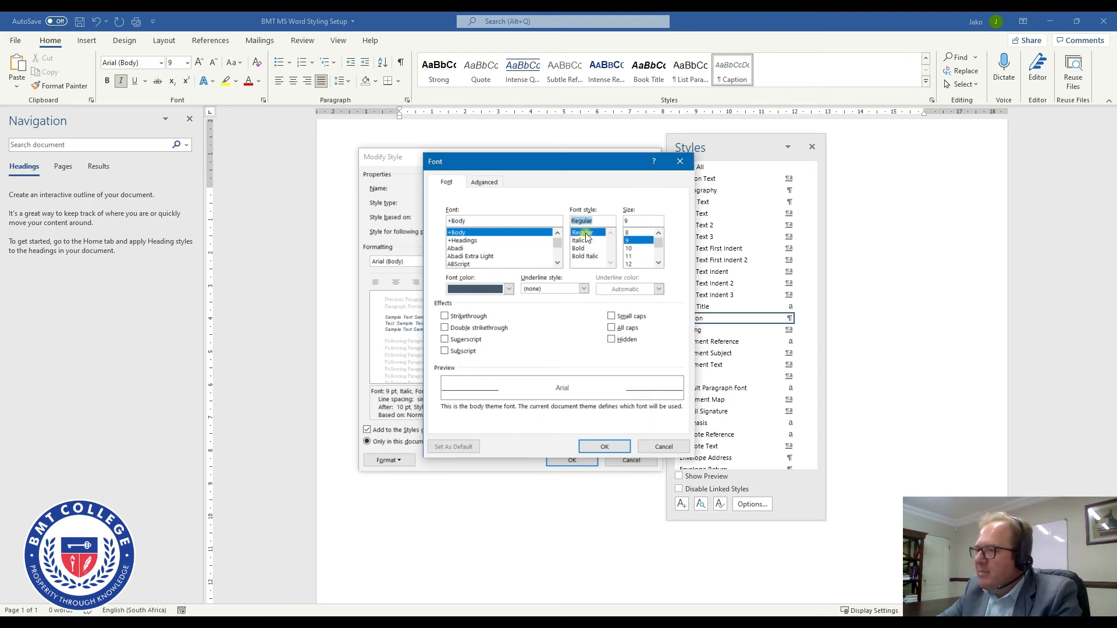
pyautogui.click(632, 264)
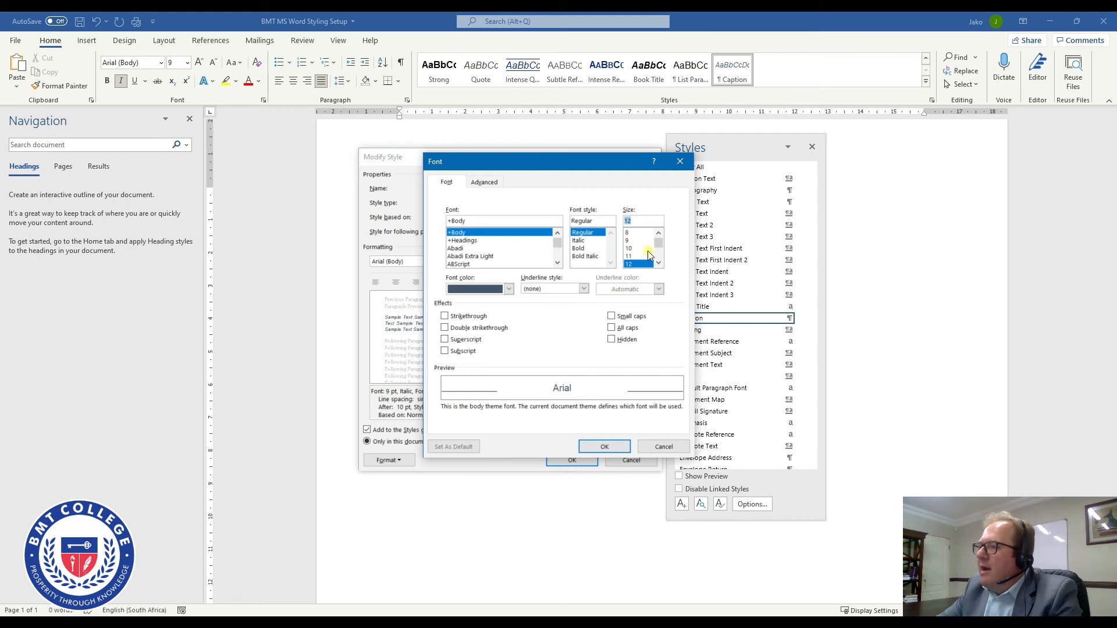
pyautogui.click(613, 329)
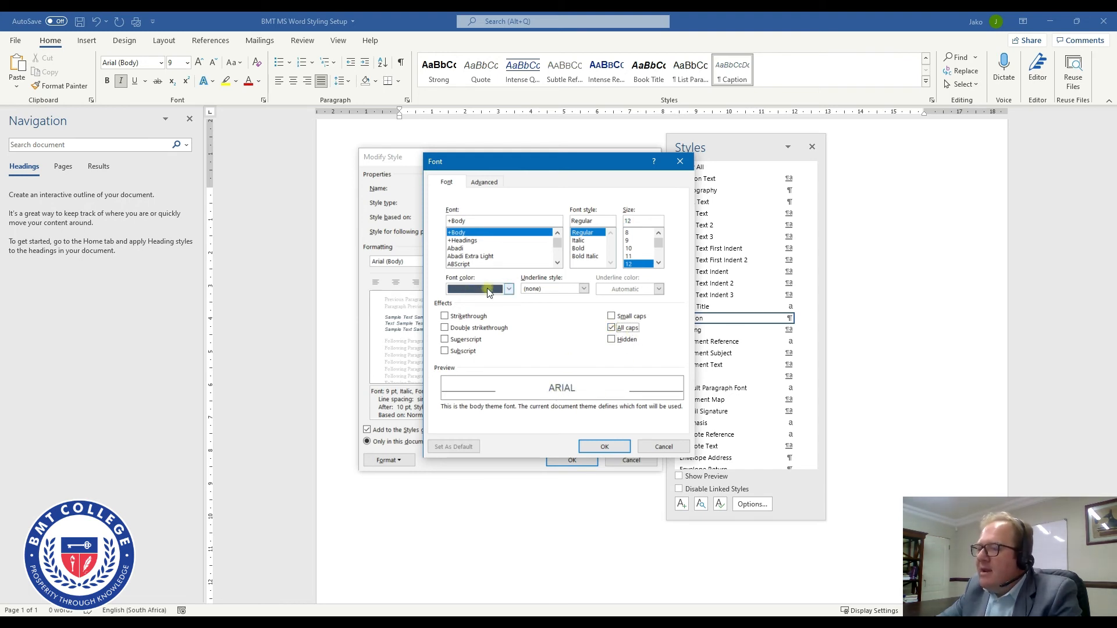
# - Set the Caption style's font color to Automatic and confirm the font settings
pyautogui.click(500, 294)
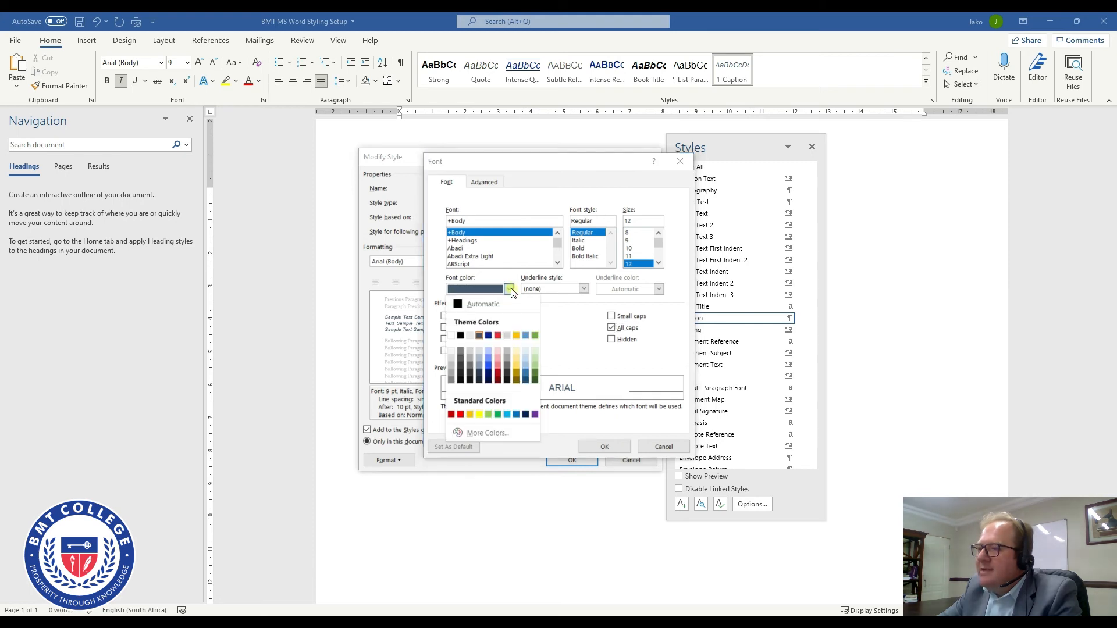
pyautogui.click(480, 305)
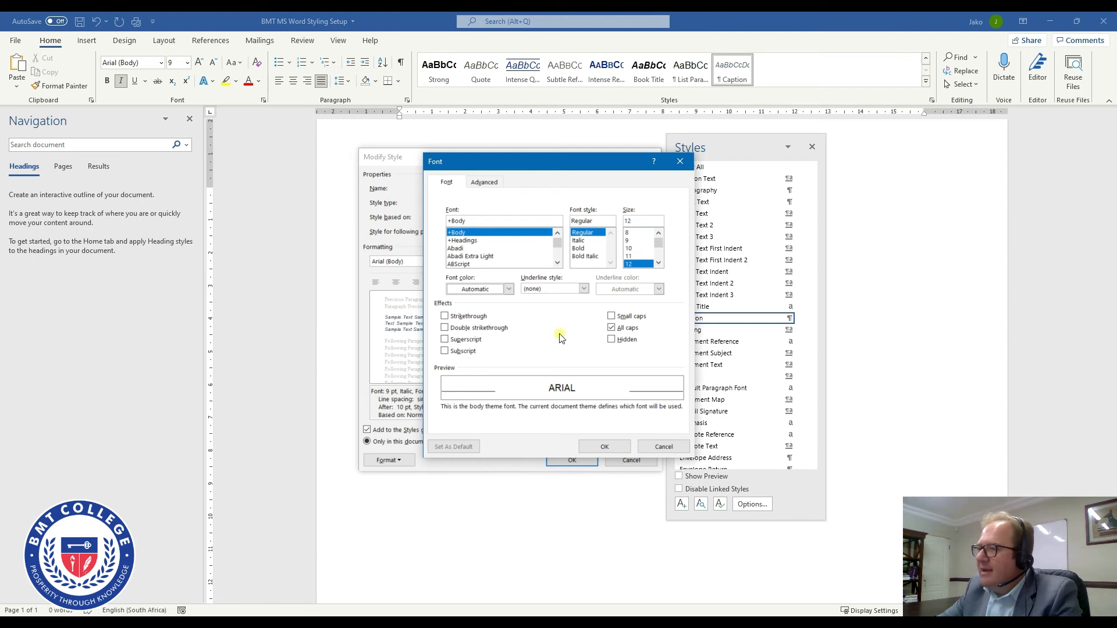
pyautogui.click(507, 291)
pyautogui.click(463, 301)
pyautogui.click(510, 293)
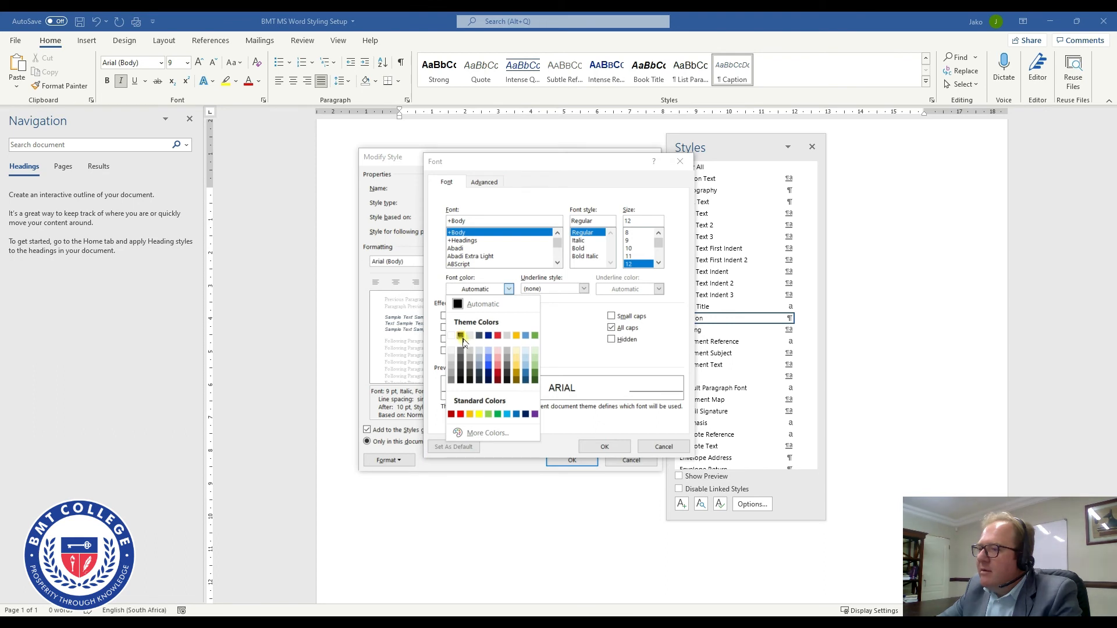
pyautogui.click(463, 303)
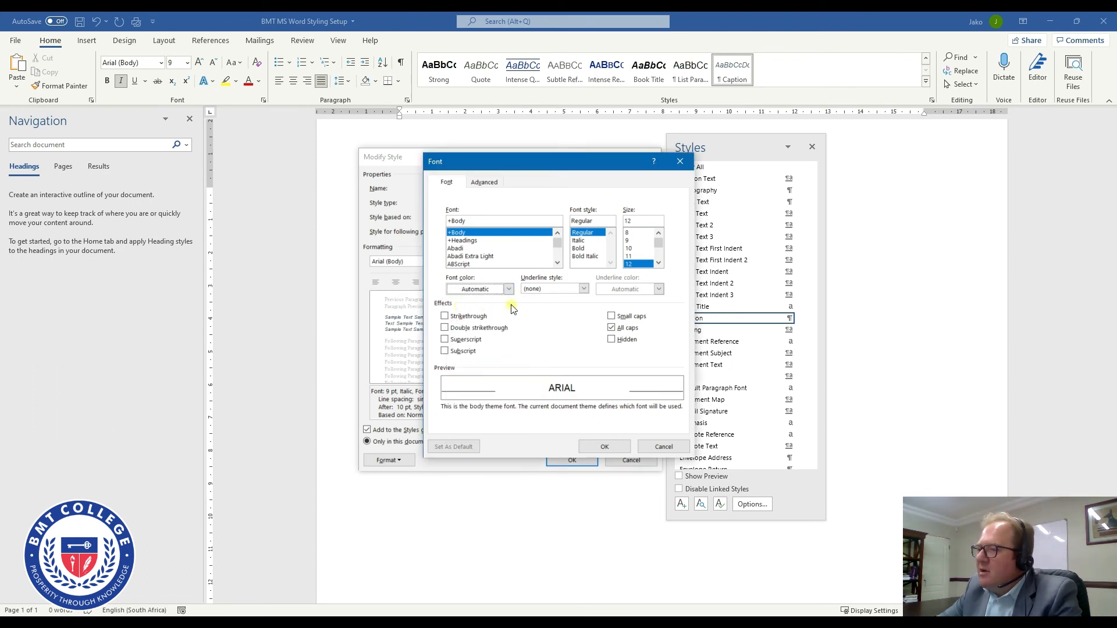
pyautogui.click(605, 446)
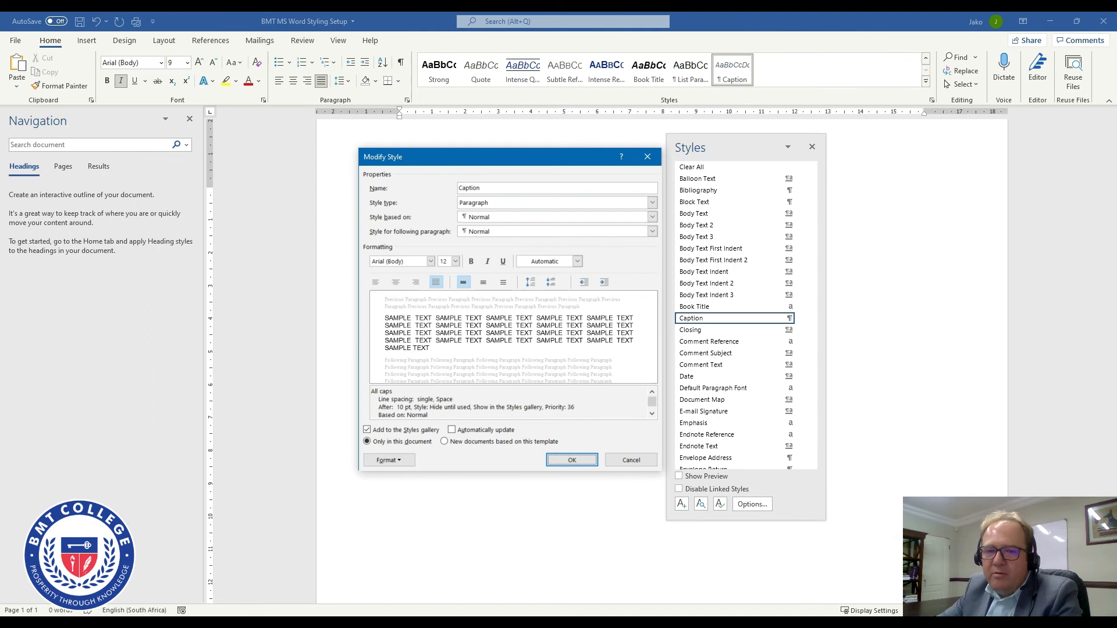
# - Set the Caption style's paragraph spacing to 0 pt after and 1.5 lines, and save the modified style
pyautogui.click(400, 461)
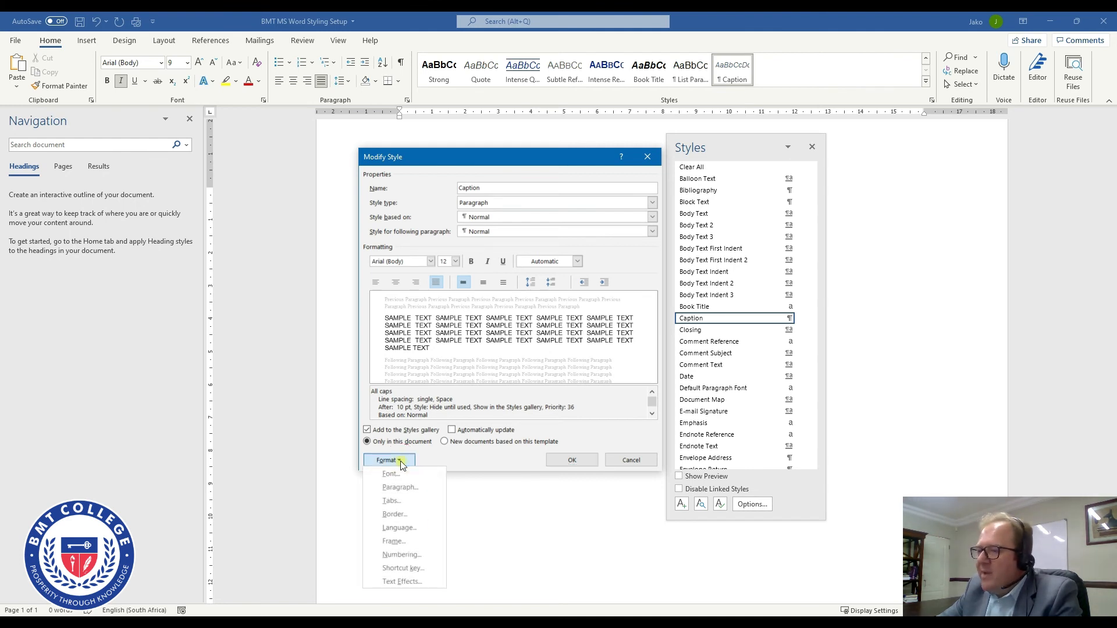
pyautogui.click(397, 487)
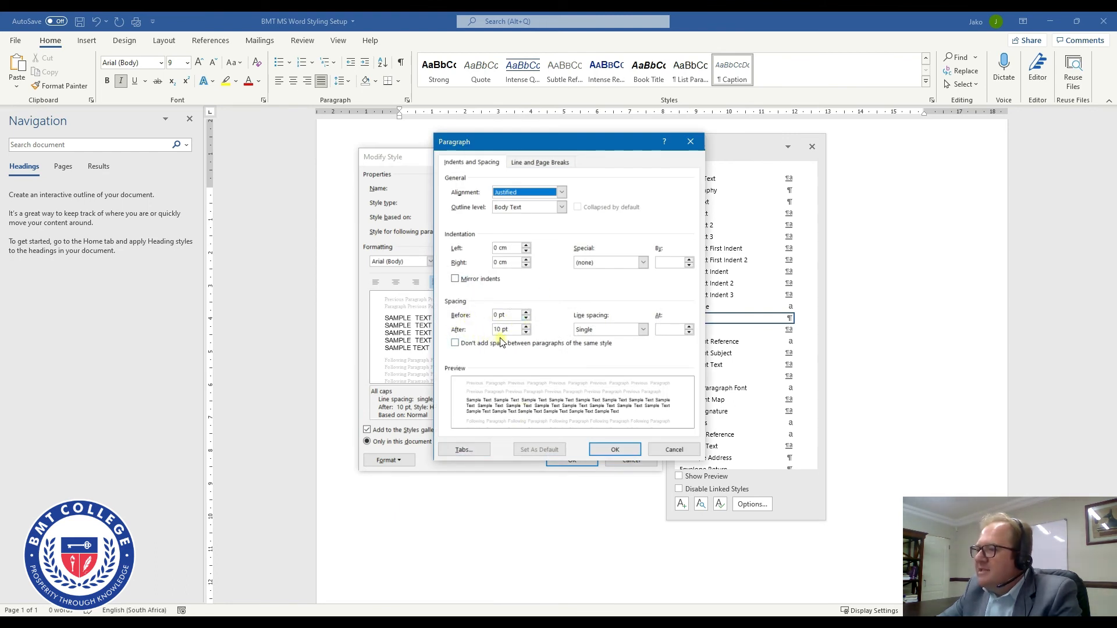
pyautogui.click(527, 332)
pyautogui.click(527, 332)
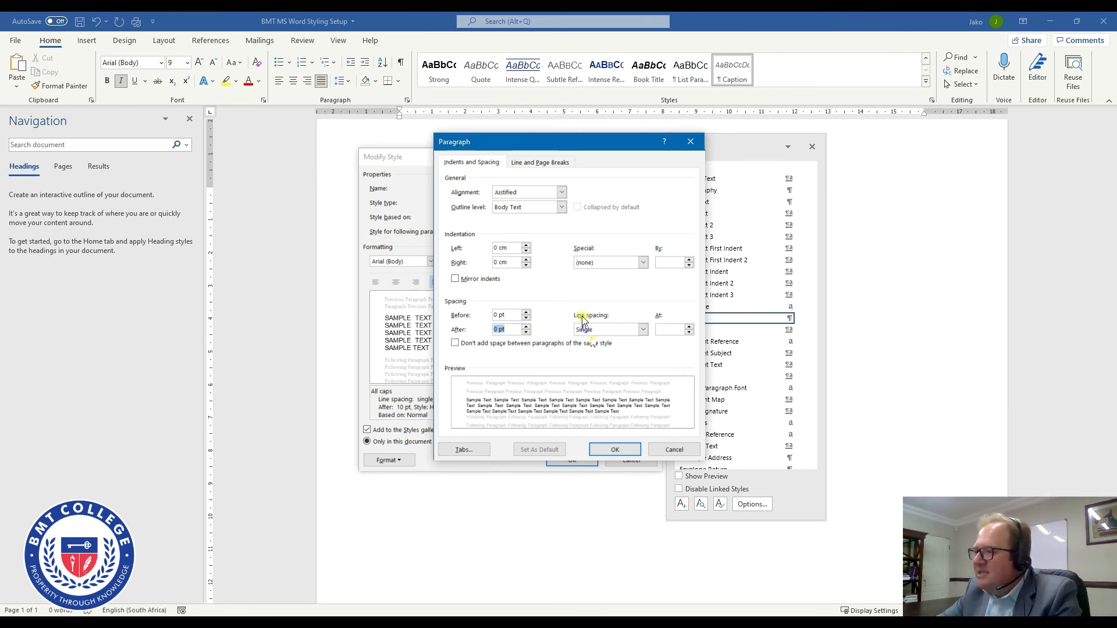
pyautogui.click(644, 329)
pyautogui.click(617, 348)
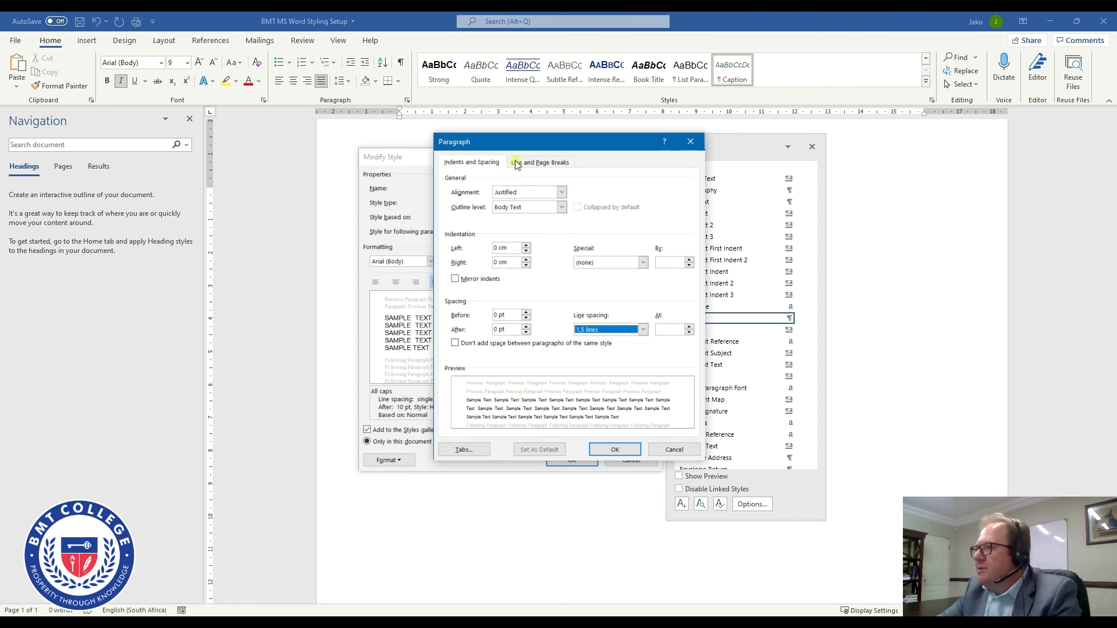
pyautogui.click(618, 450)
pyautogui.click(580, 460)
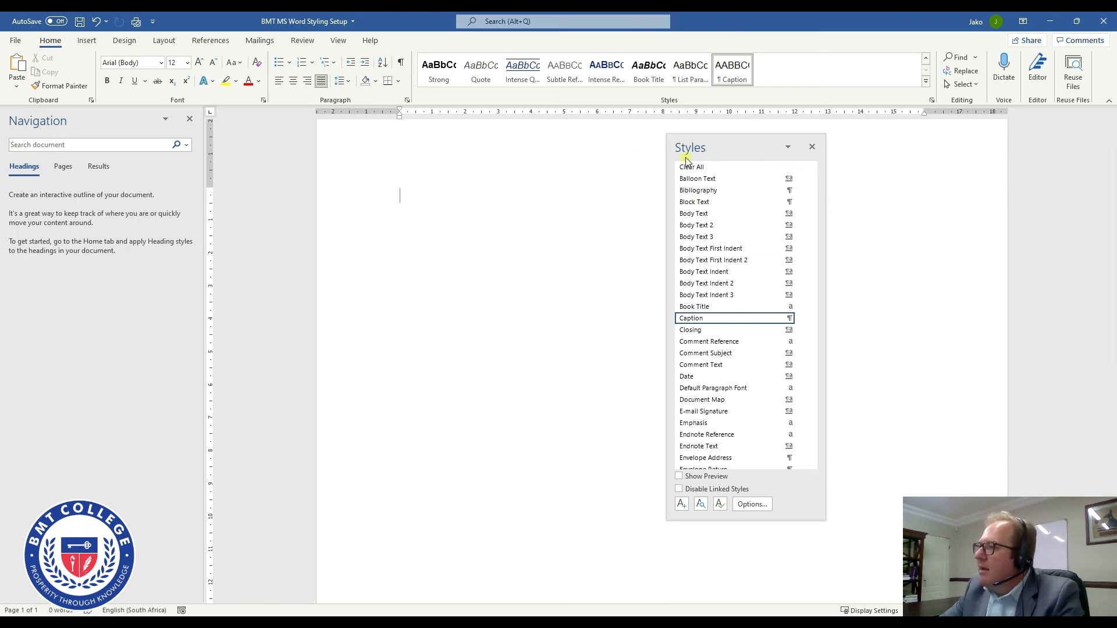
# - Apply the TOC Heading style to the current paragraph from the full styles list, and close the Styles pane
pyautogui.click(811, 148)
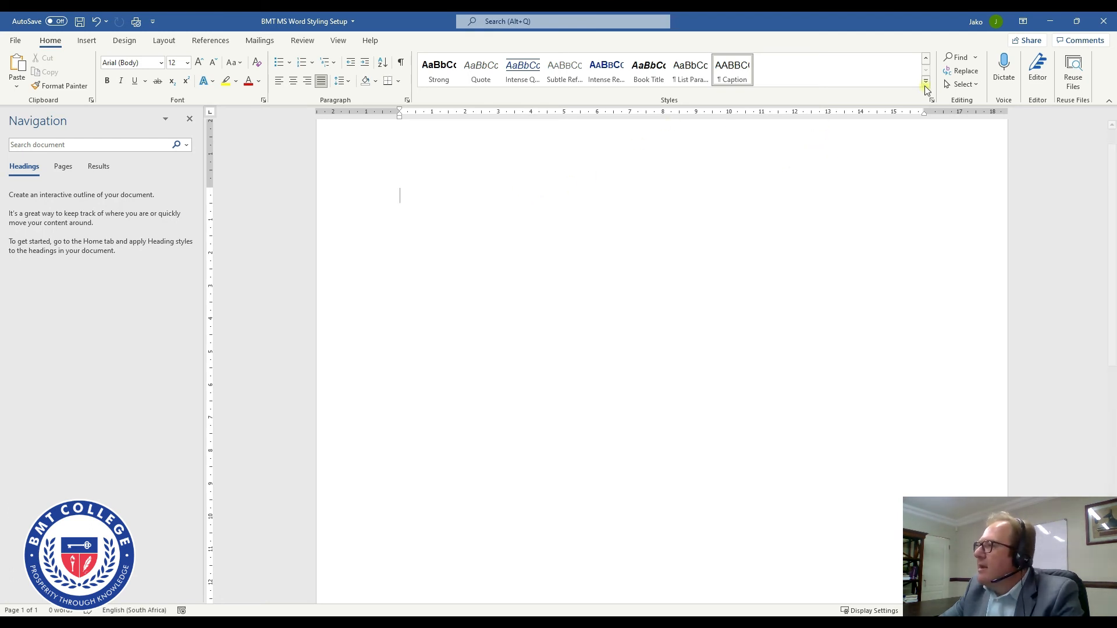
pyautogui.click(925, 59)
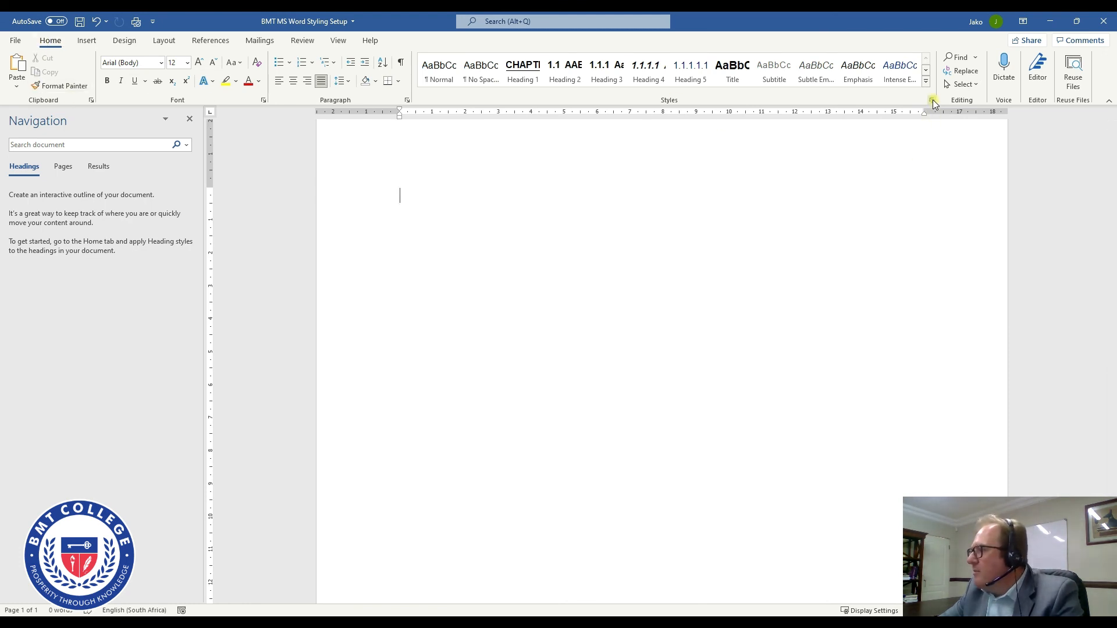
pyautogui.click(933, 100)
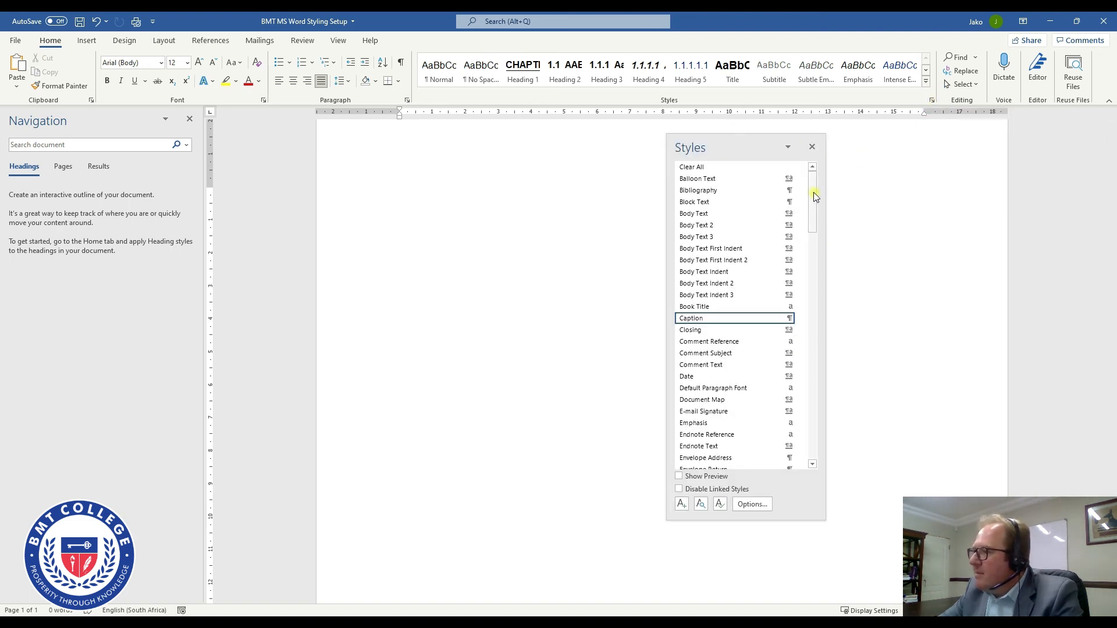
pyautogui.moveTo(814, 194); pyautogui.dragTo(811, 435)
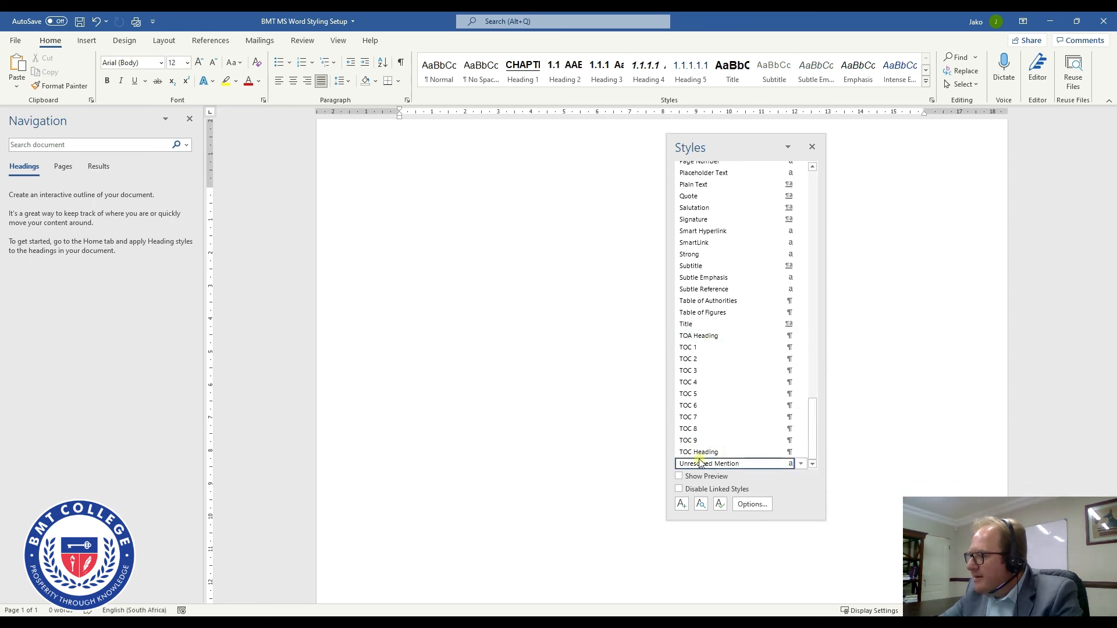
pyautogui.moveTo(709, 456)
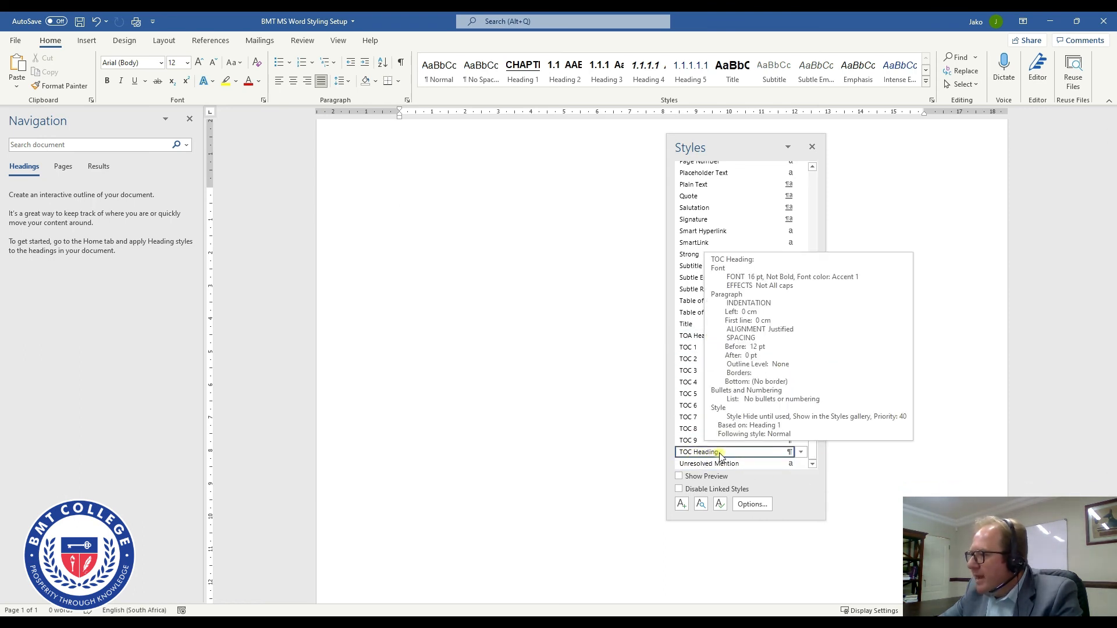
pyautogui.click(720, 453)
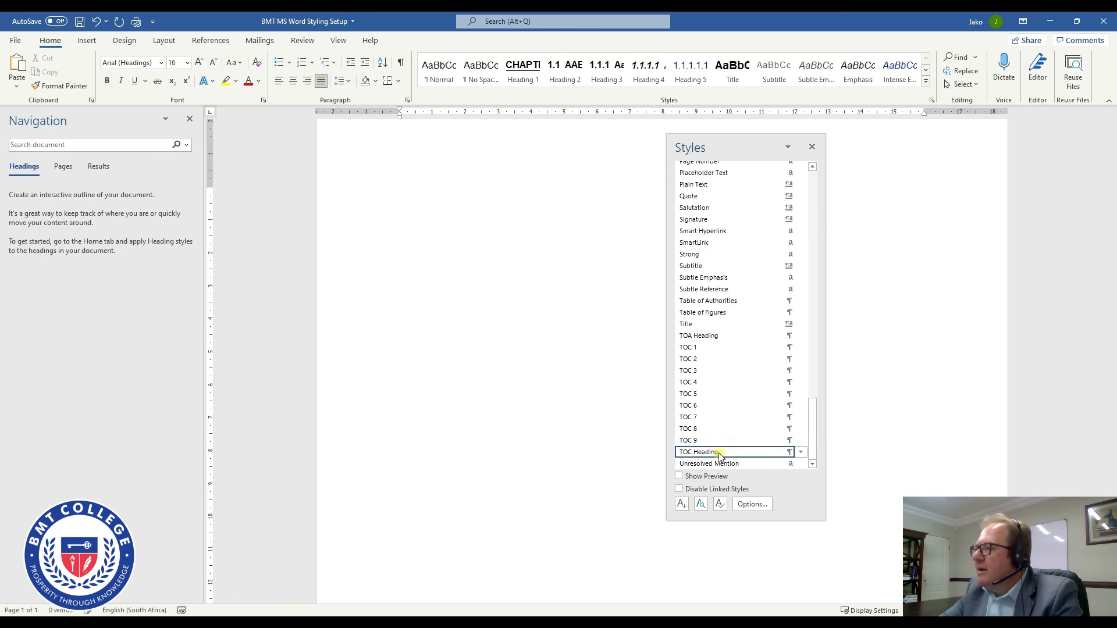
pyautogui.click(925, 70)
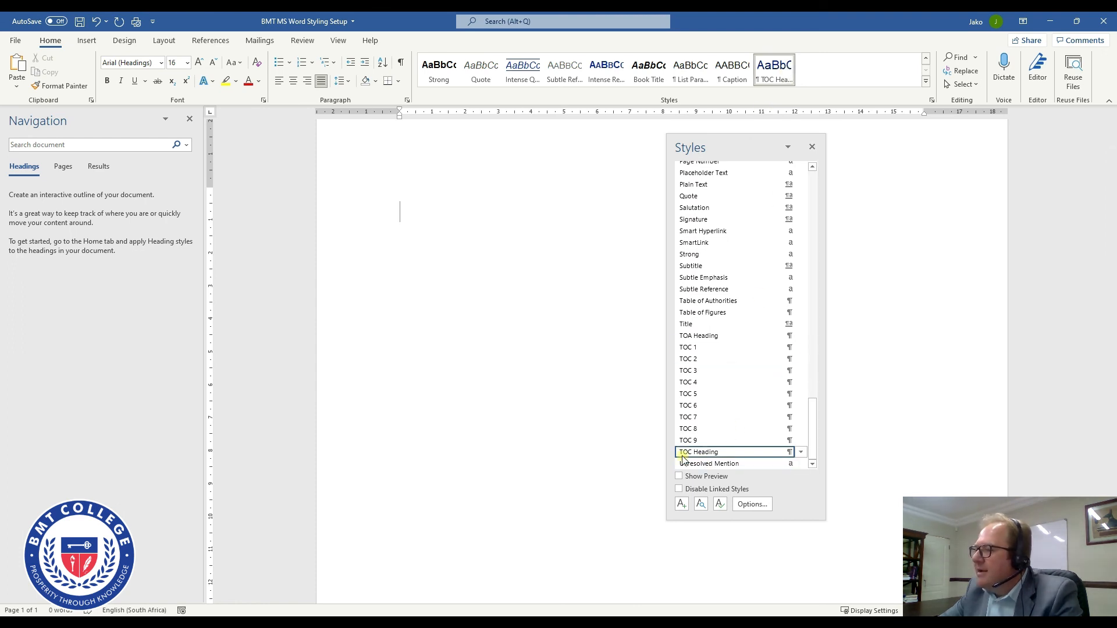
pyautogui.moveTo(709, 456)
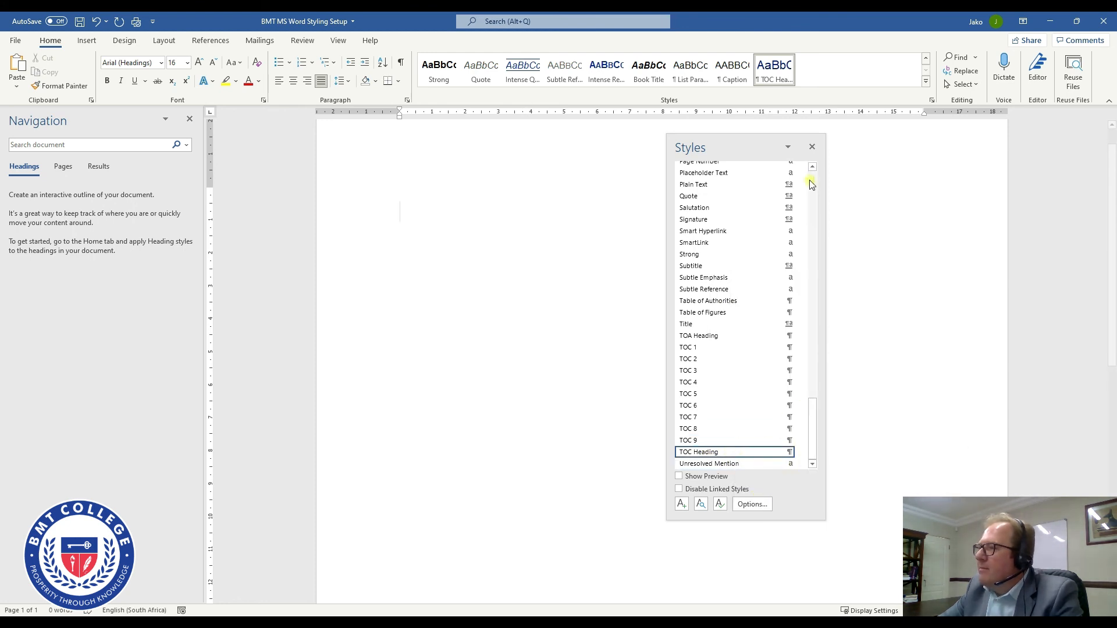
pyautogui.click(813, 147)
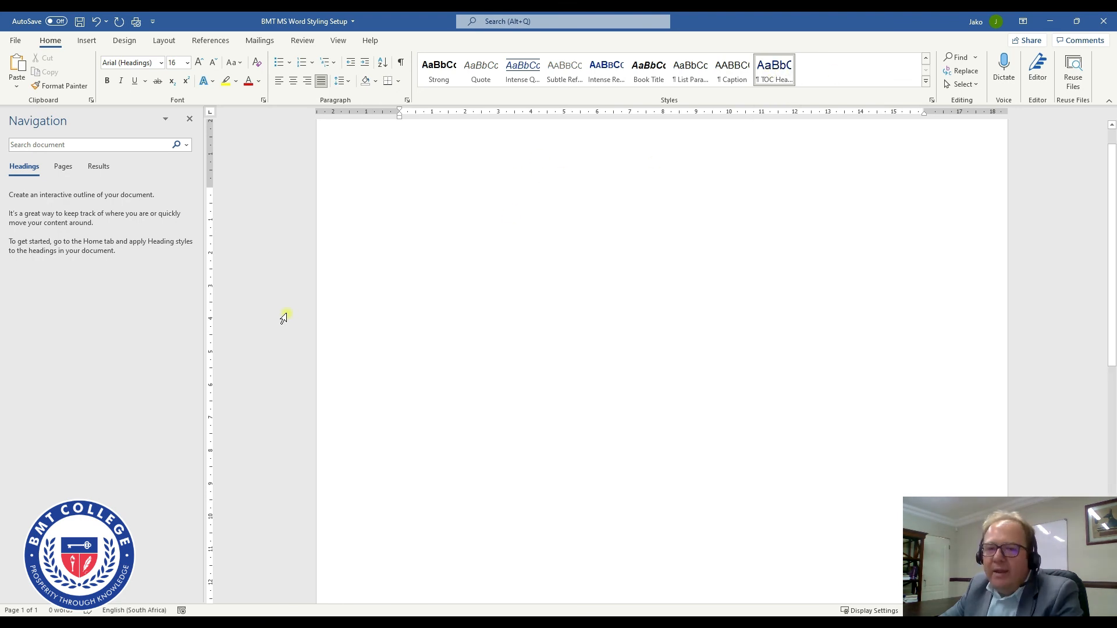
# - Modify the TOC Heading style's font to Bold, size 12, with All caps enabled
pyautogui.click(926, 58)
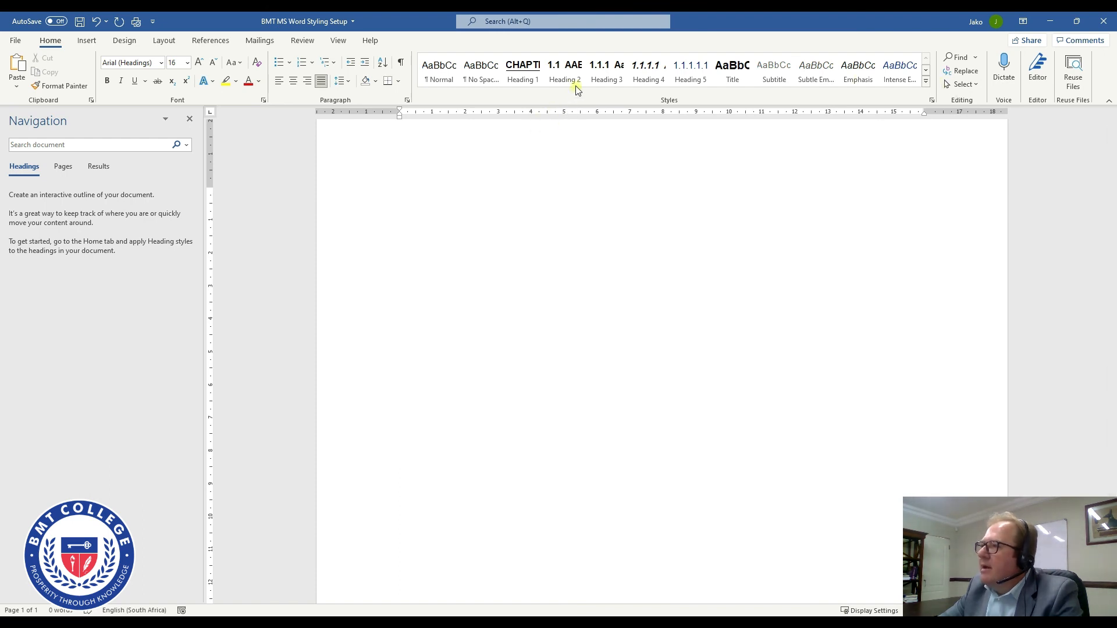
pyautogui.click(926, 70)
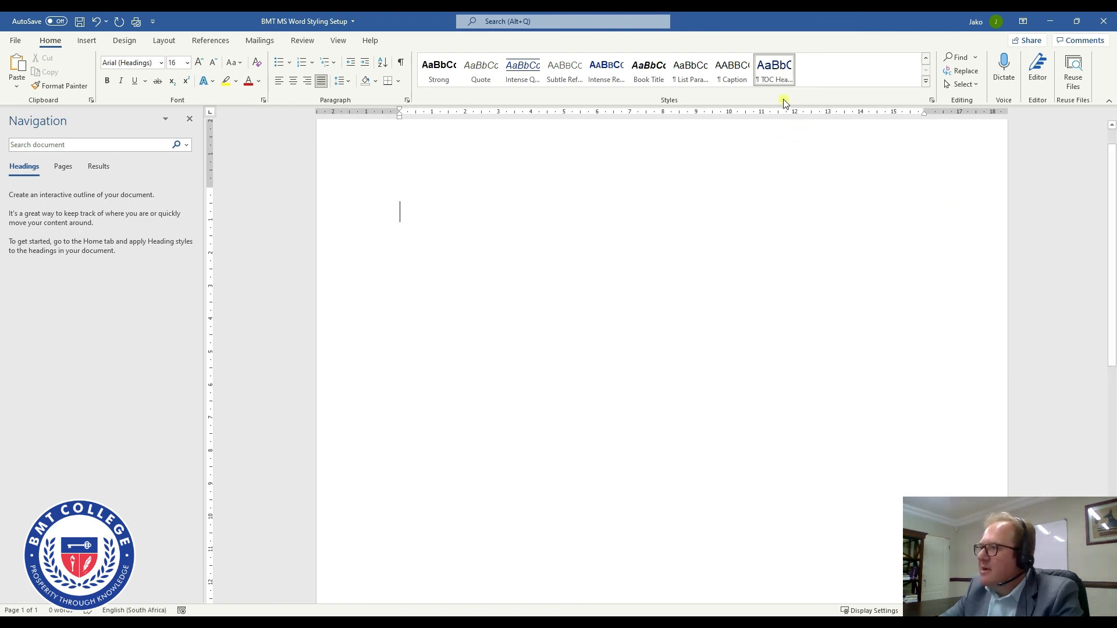
pyautogui.rightClick(779, 69)
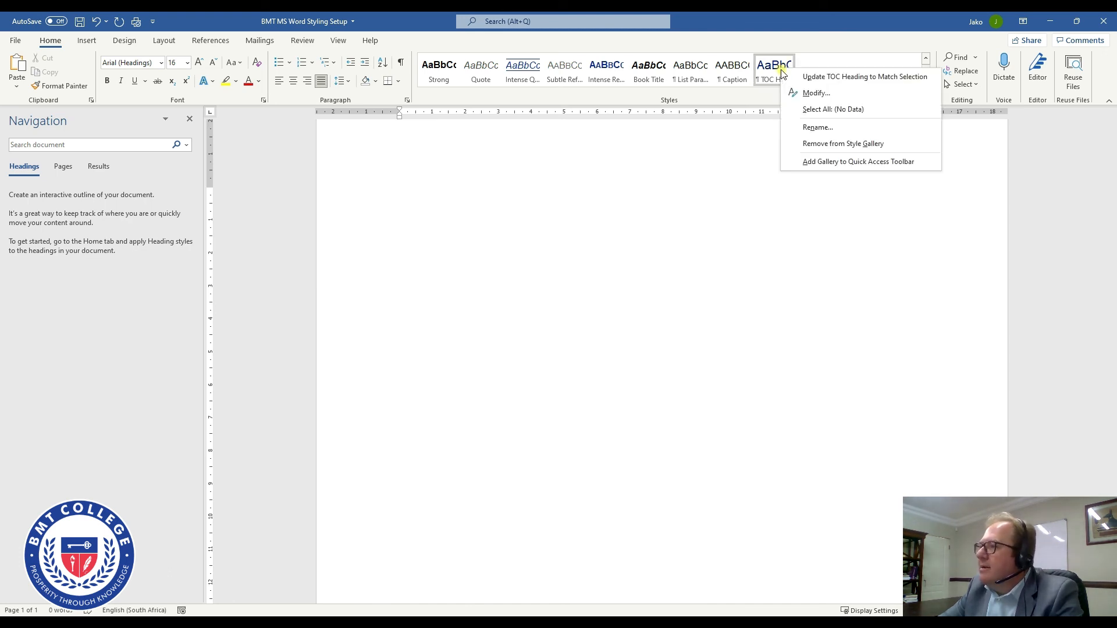
pyautogui.click(830, 95)
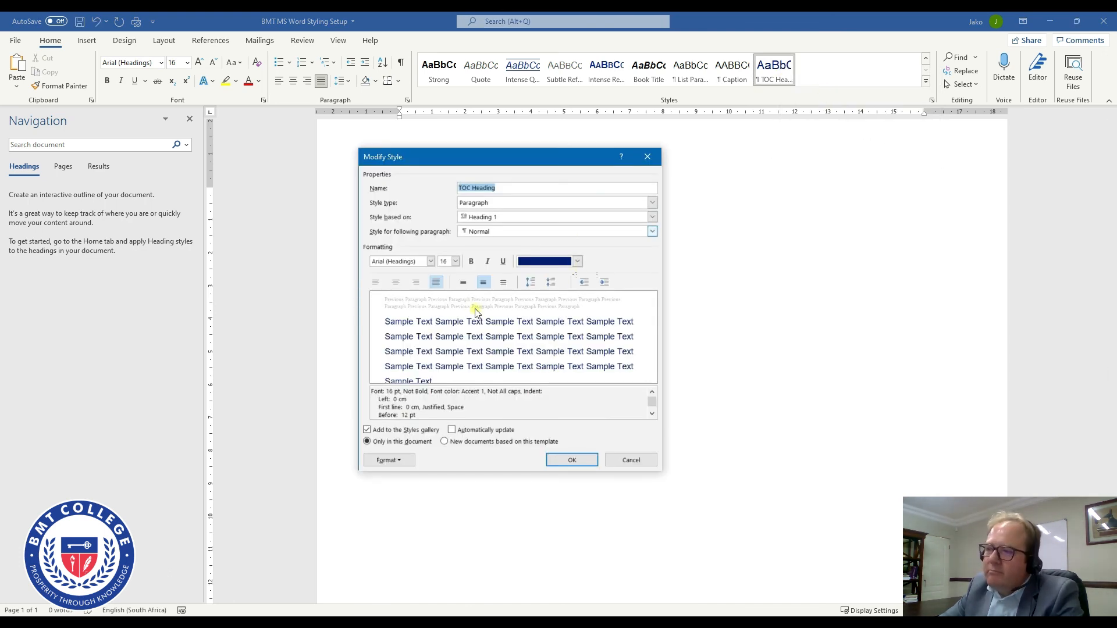
pyautogui.click(396, 460)
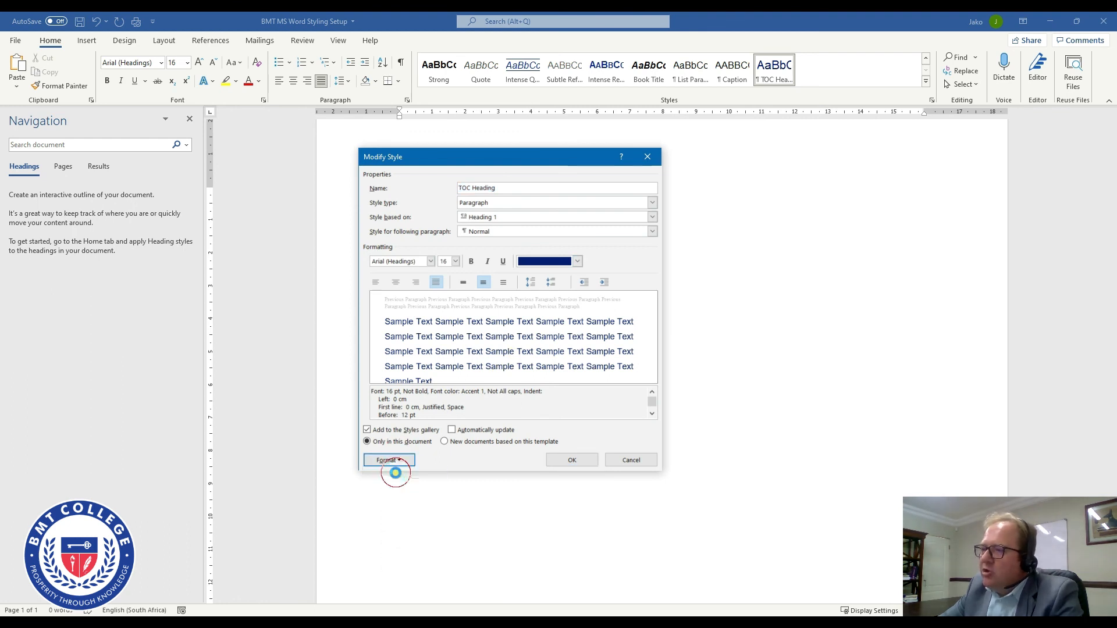
pyautogui.click(396, 475)
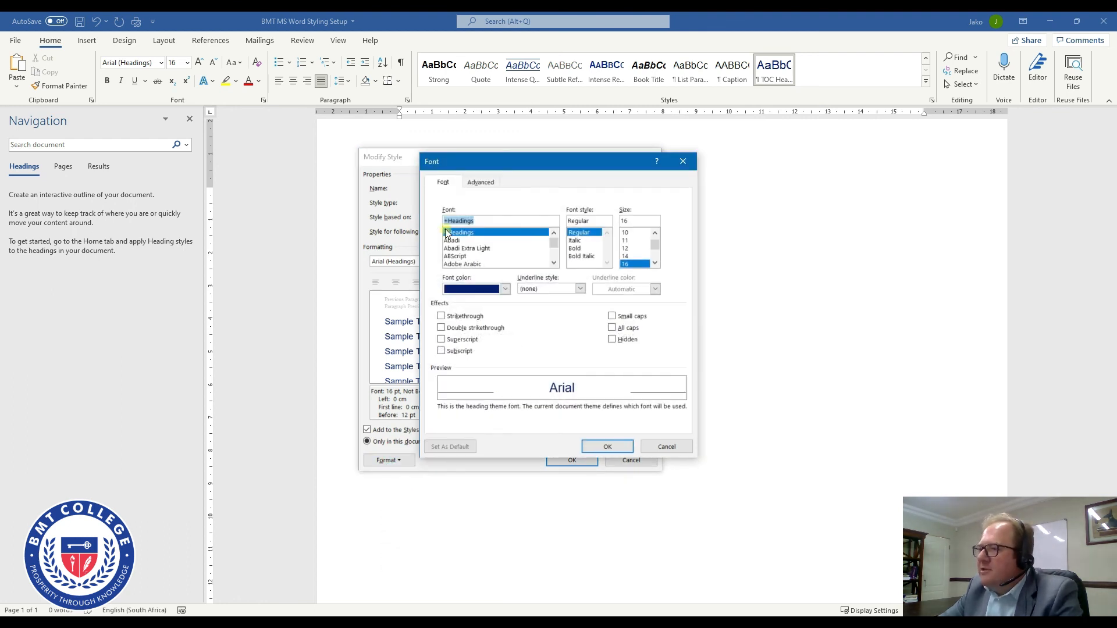
pyautogui.click(582, 249)
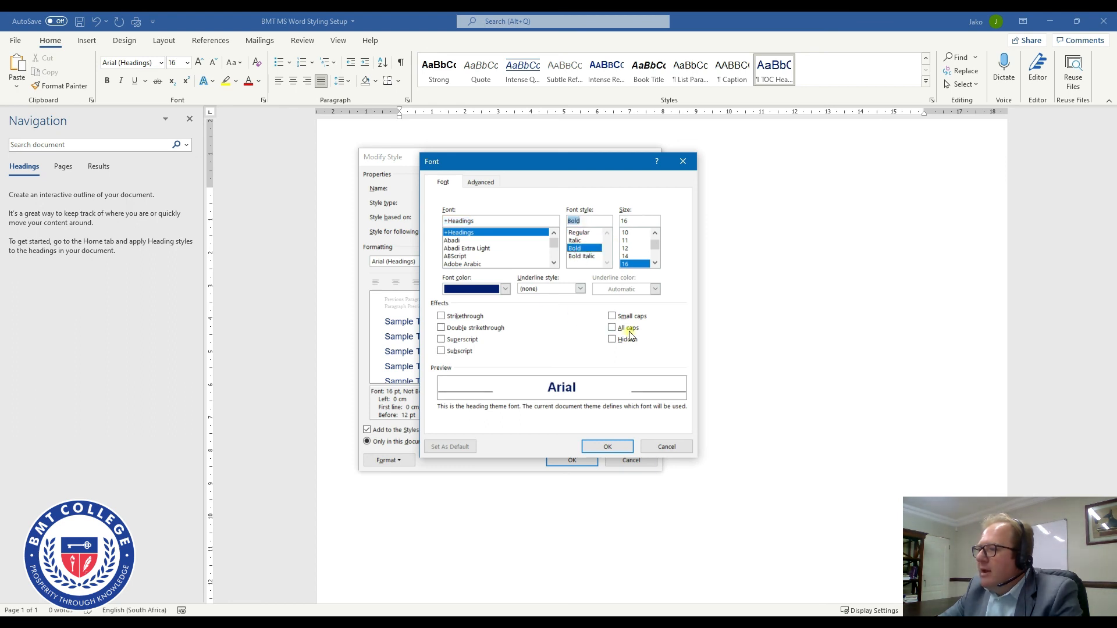
pyautogui.click(613, 328)
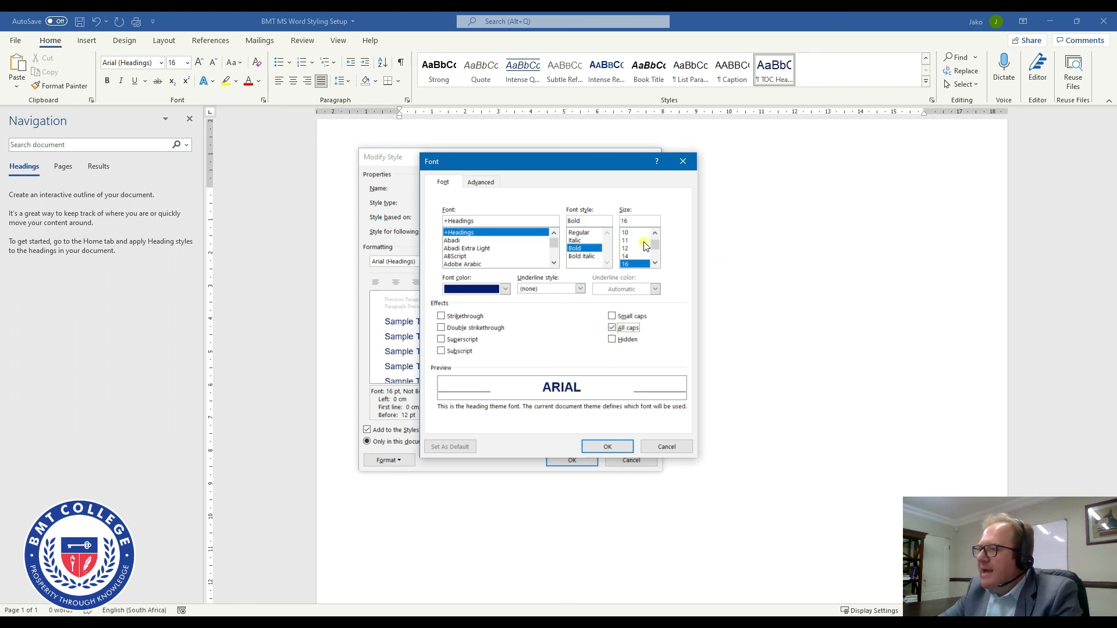
pyautogui.click(628, 248)
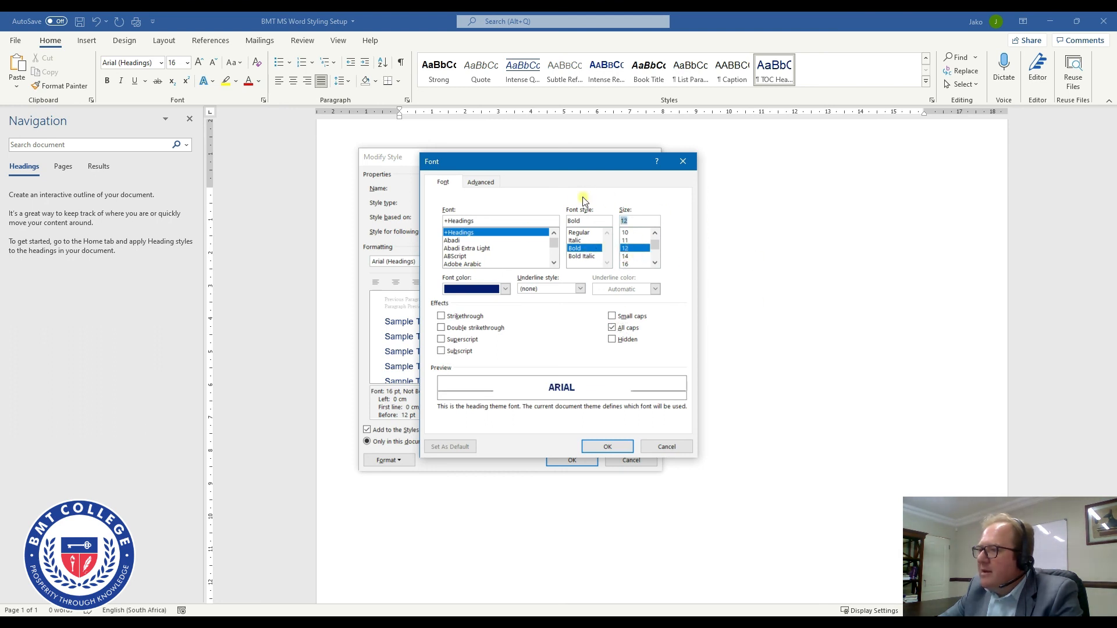
# - Set the TOC Heading style's font color to Automatic and confirm the font settings
pyautogui.click(505, 290)
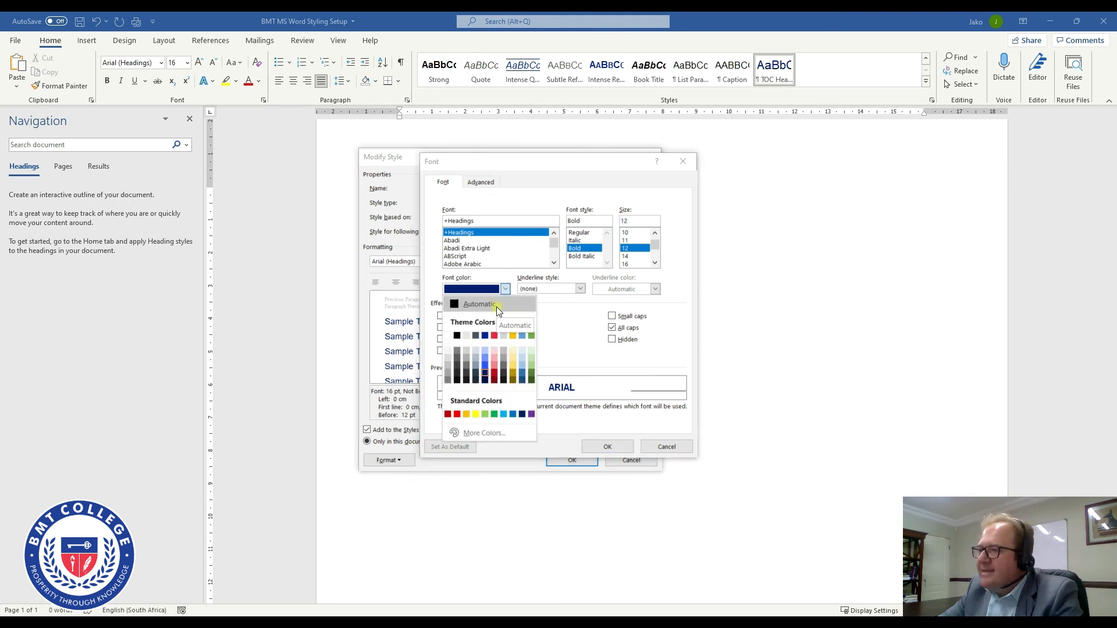
pyautogui.click(489, 304)
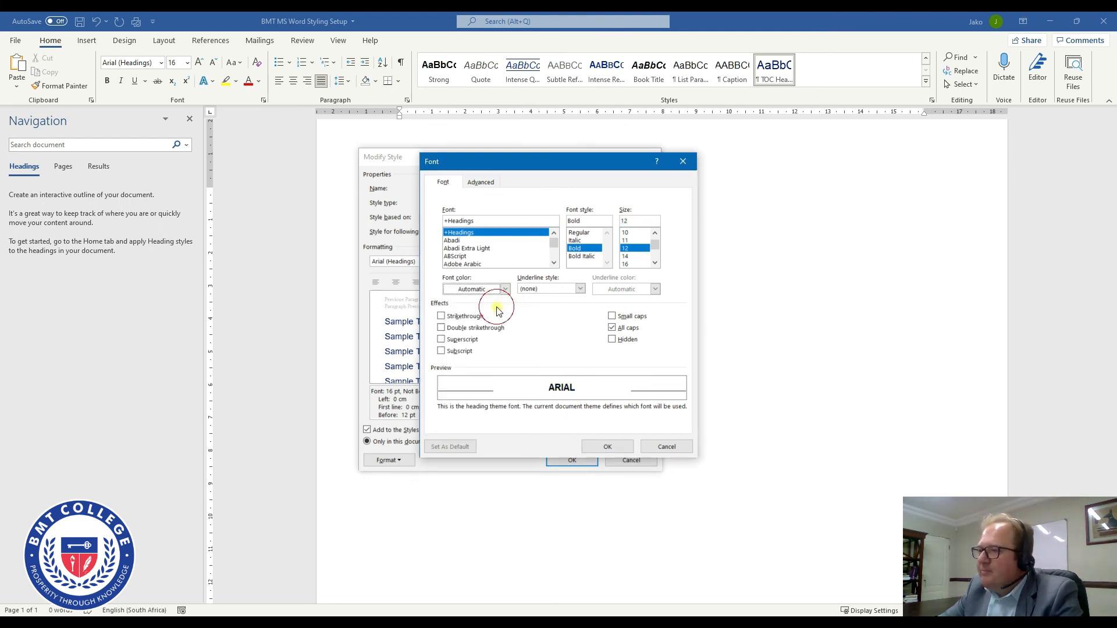
pyautogui.click(608, 446)
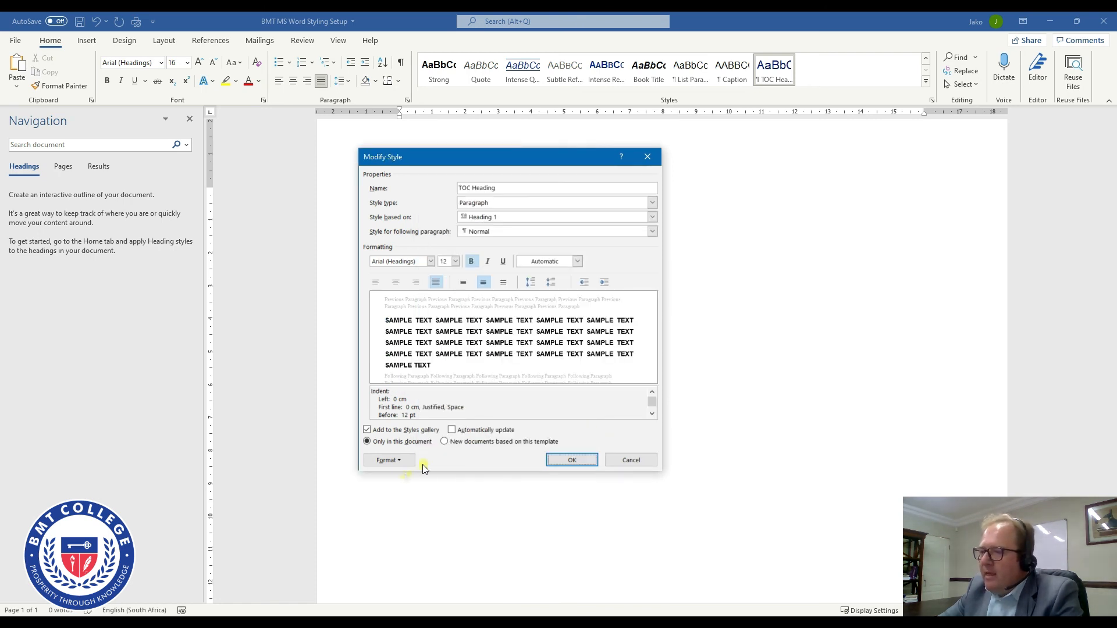
# - Set the TOC Heading style's paragraph spacing to 0 pt before and 12 pt after, and save the modified style
pyautogui.click(395, 461)
pyautogui.click(400, 487)
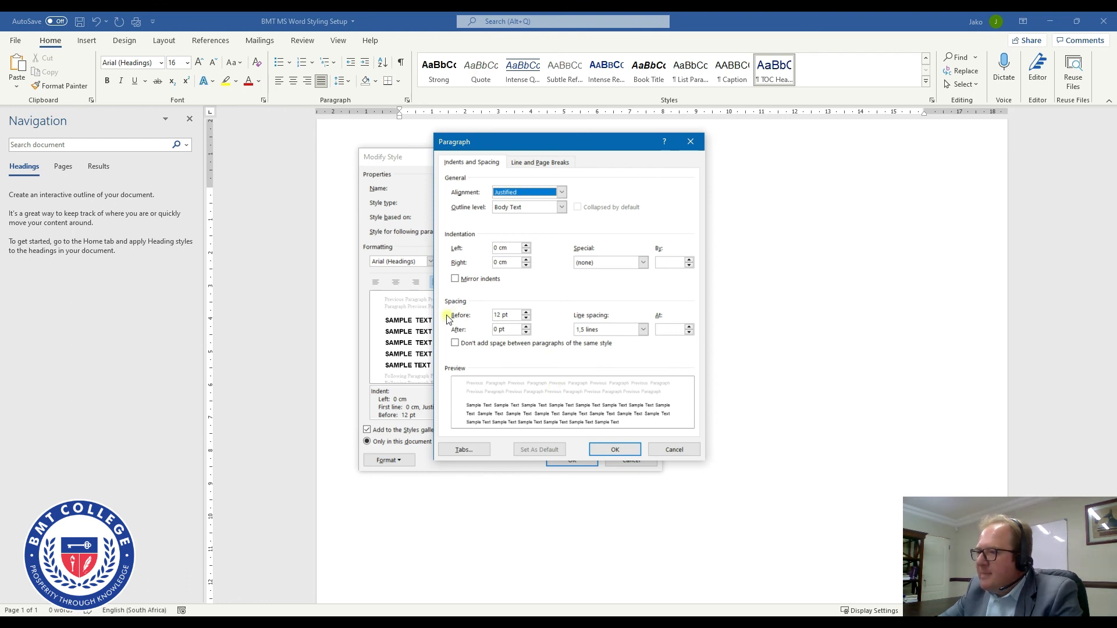
pyautogui.click(527, 322)
pyautogui.click(527, 322)
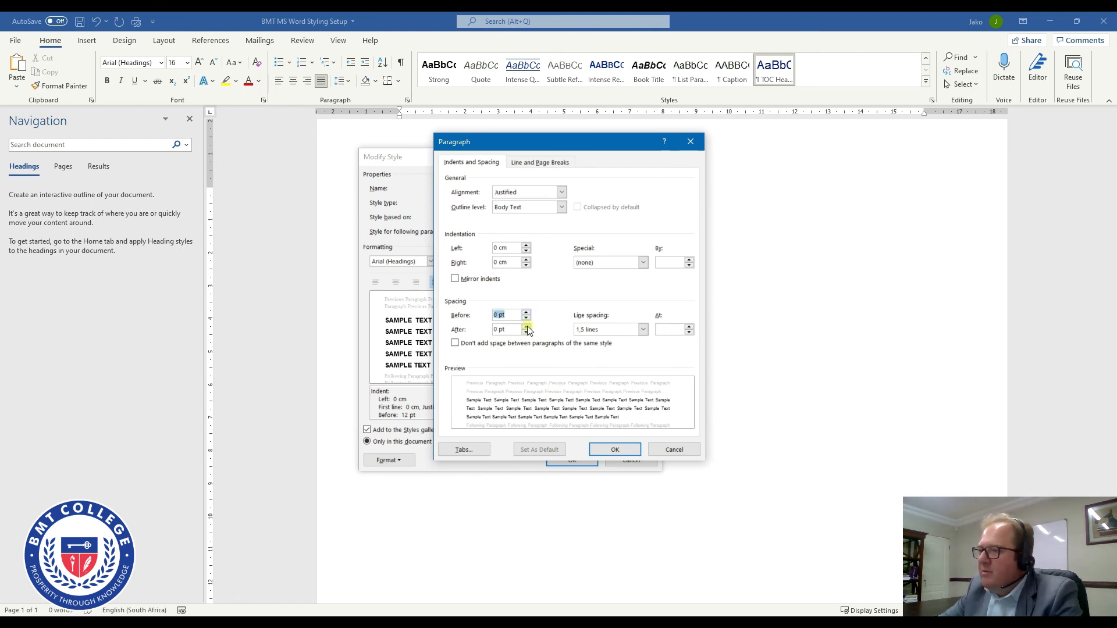
pyautogui.click(528, 327)
pyautogui.click(527, 327)
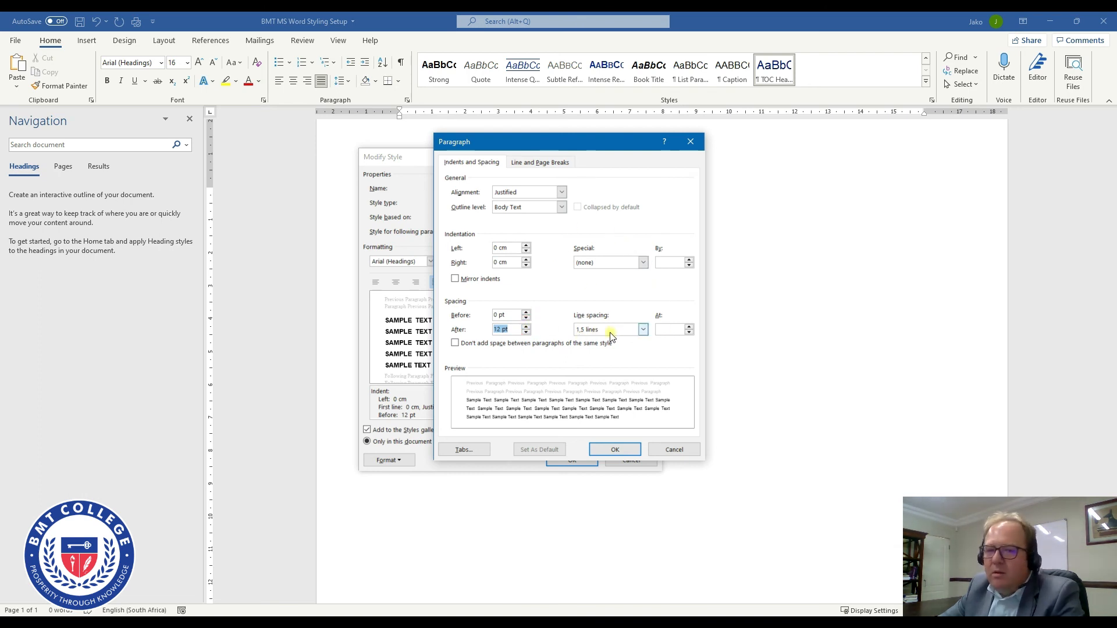
pyautogui.click(615, 451)
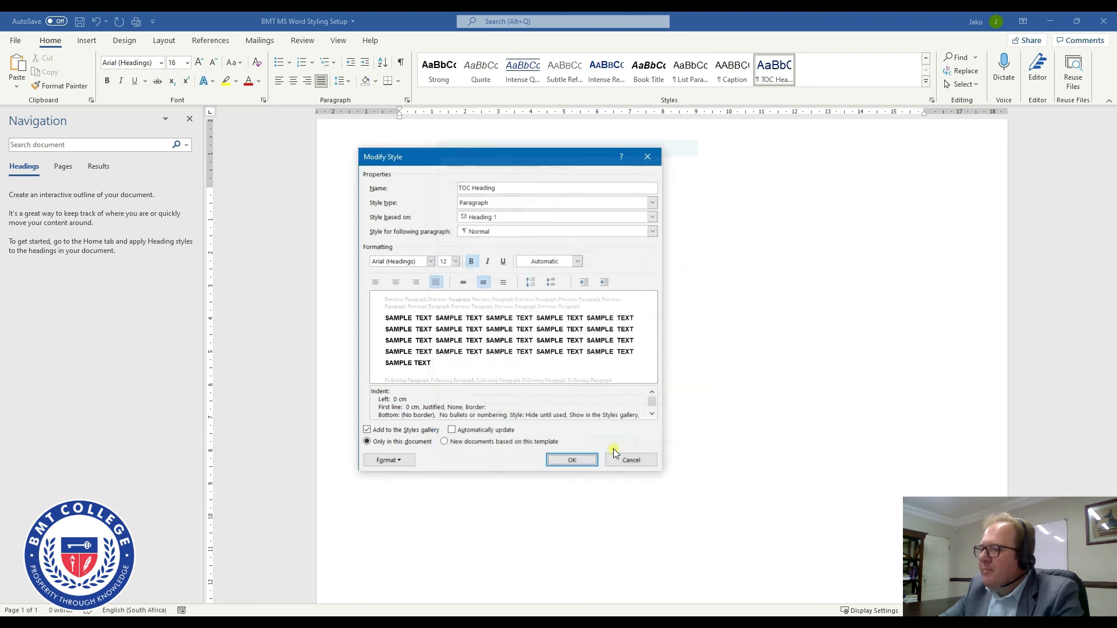
pyautogui.click(570, 461)
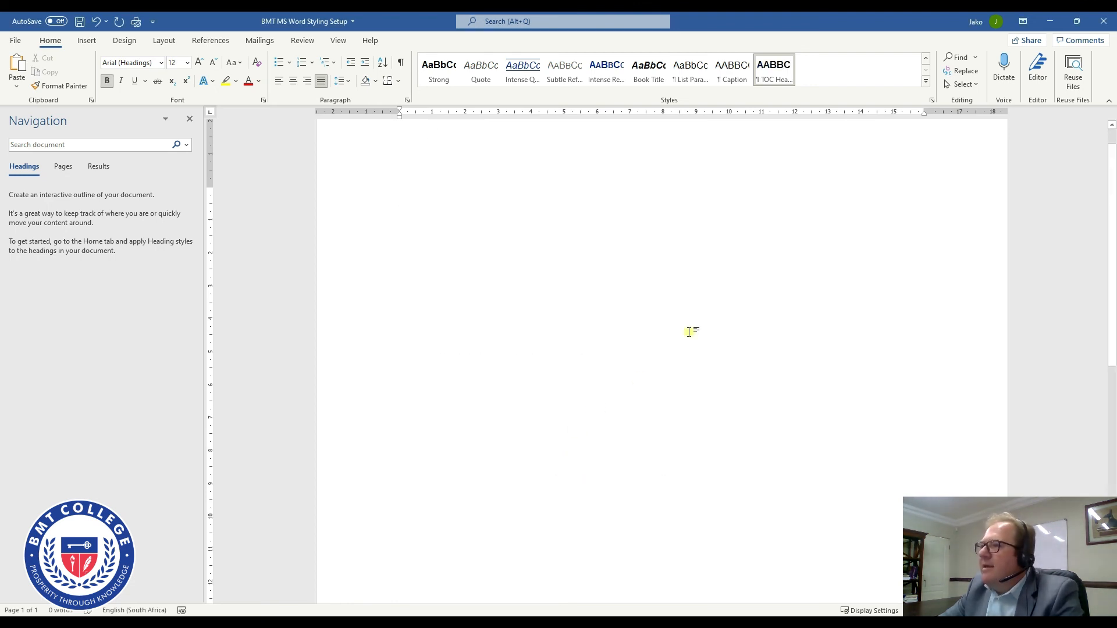
# - Save the document under its existing name
pyautogui.scroll(1, 689, 332)
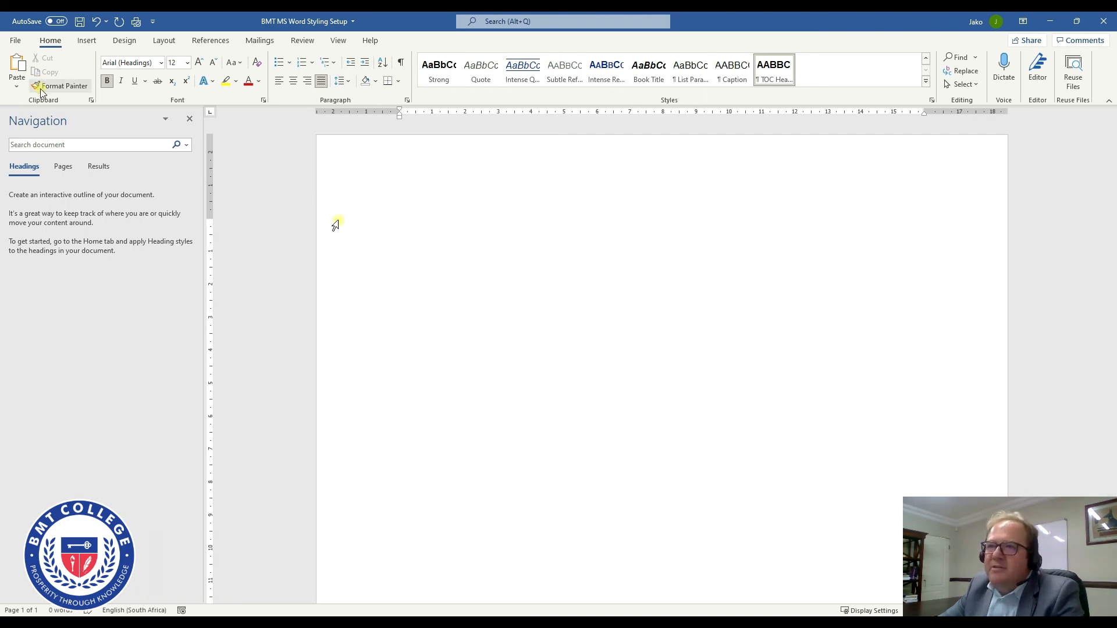
pyautogui.click(16, 42)
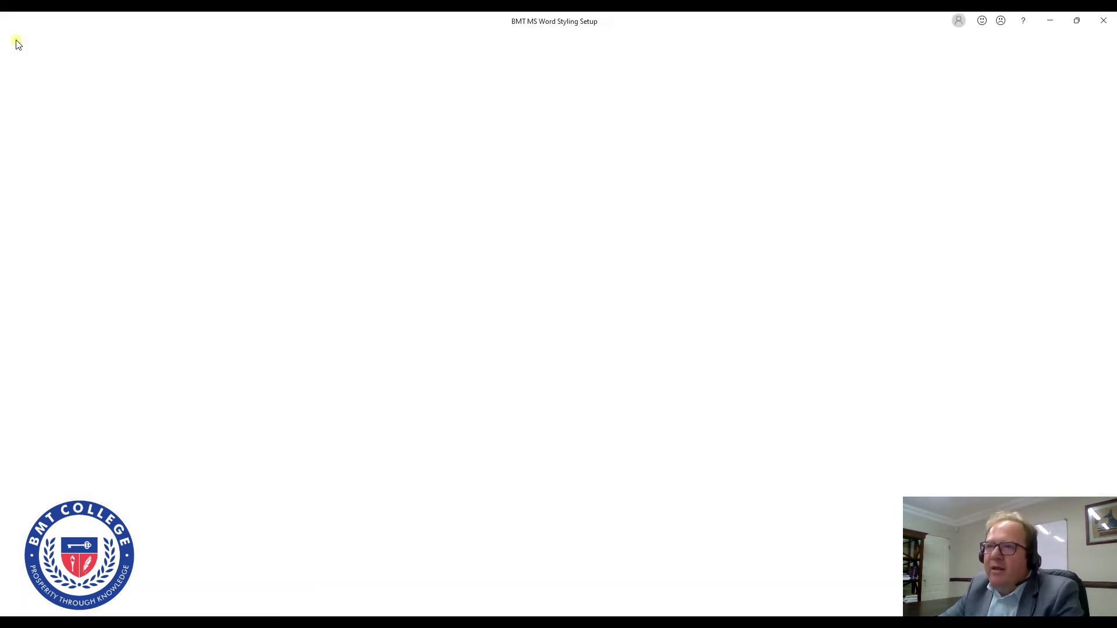
pyautogui.click(39, 169)
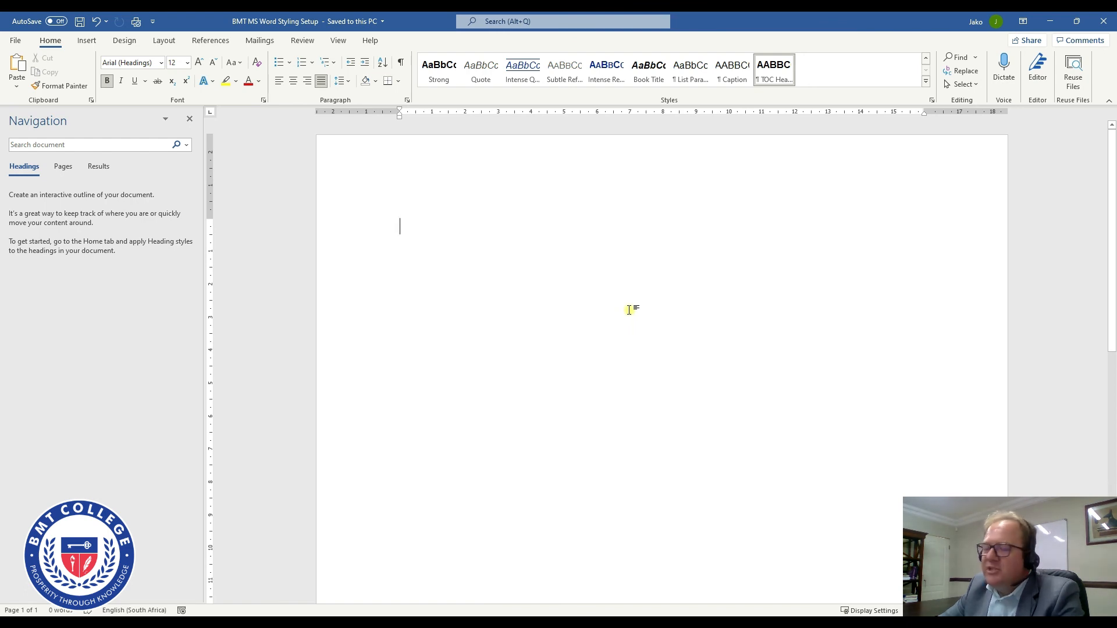
pyautogui.scroll(-1, 531, 329)
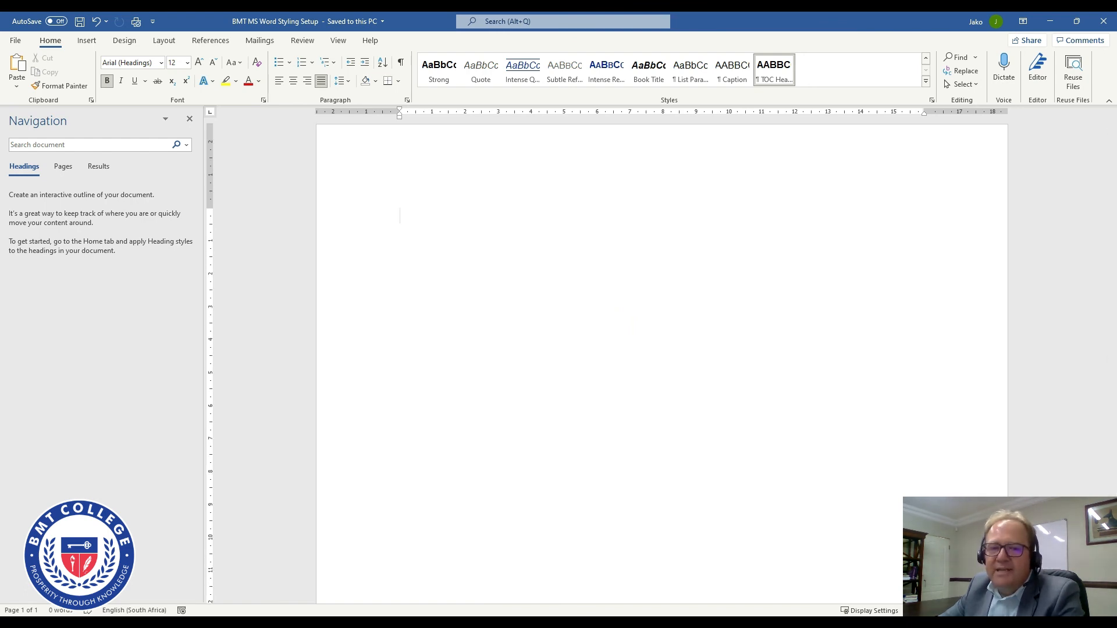